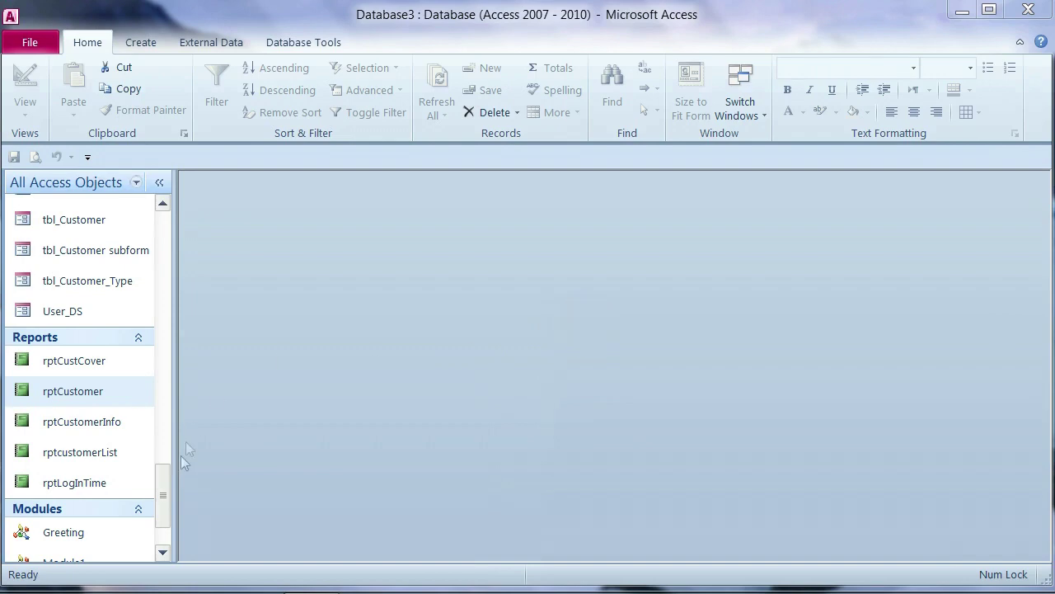
# - Open the rptCustomer report maximized and scroll through it to review its layout
pyautogui.moveTo(165, 479); pyautogui.dragTo(167, 479)
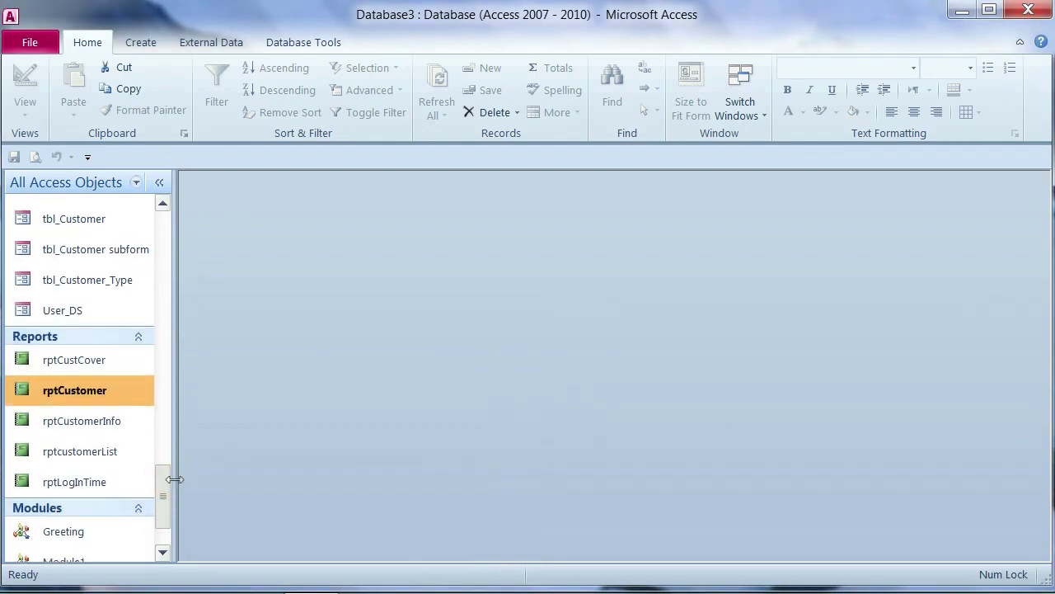
pyautogui.doubleClick(109, 390)
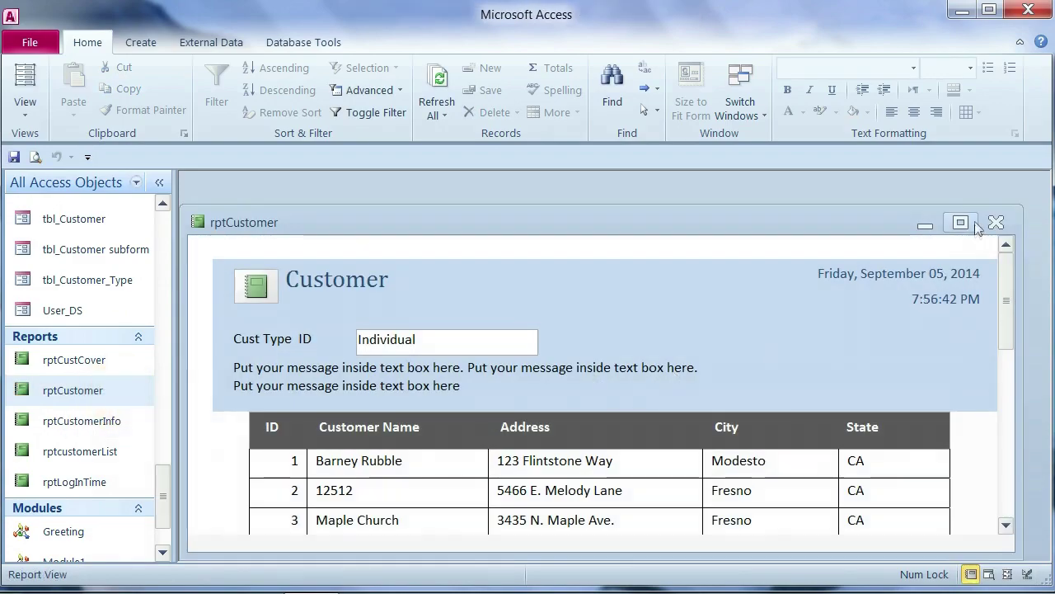
pyautogui.click(963, 222)
pyautogui.scroll(-2, 758, 285)
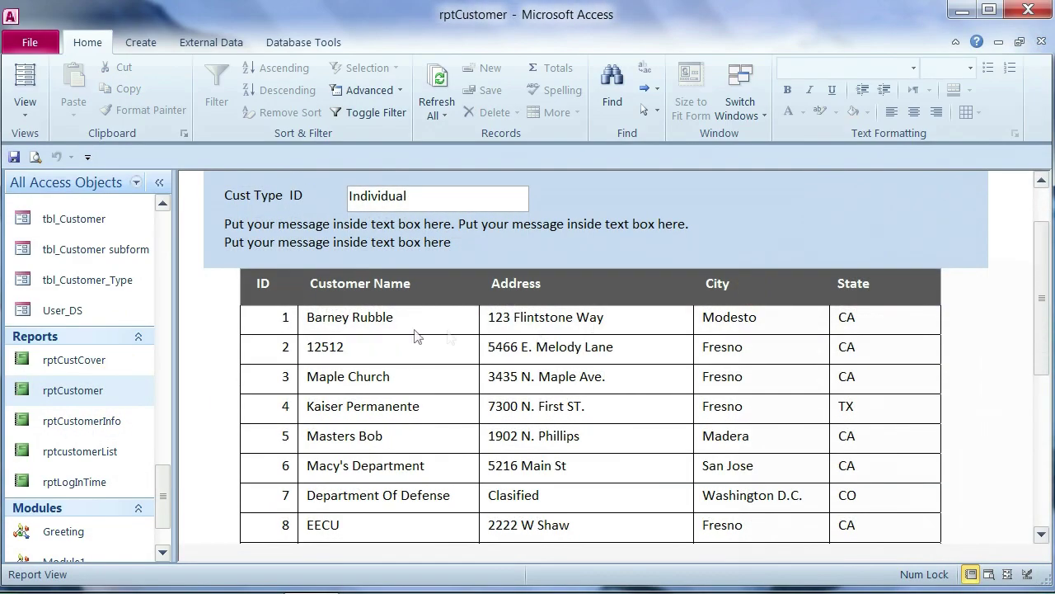
pyautogui.scroll(-1, 416, 336)
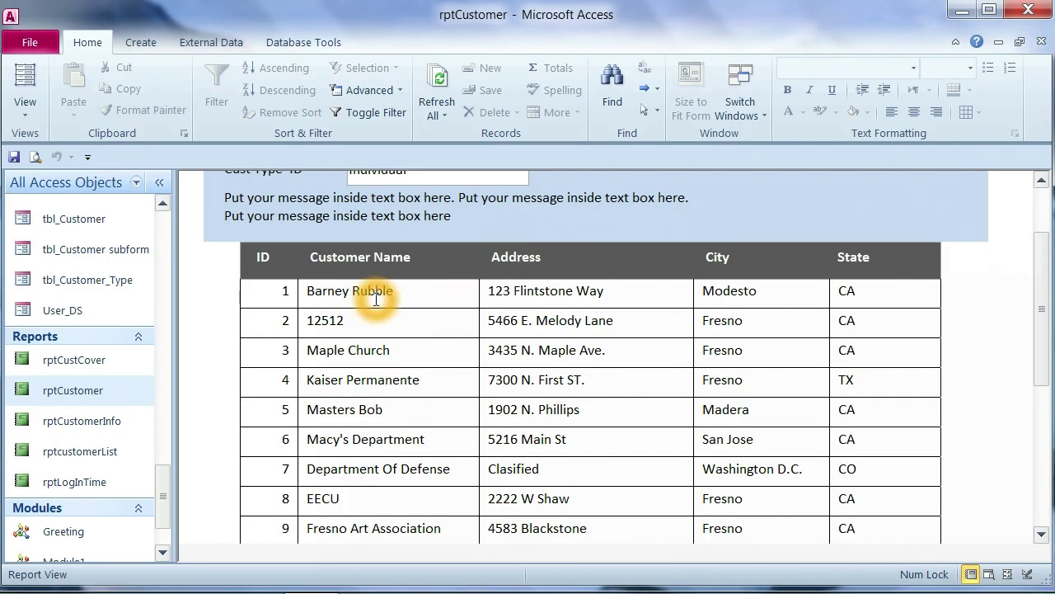
pyautogui.scroll(-3, 588, 363)
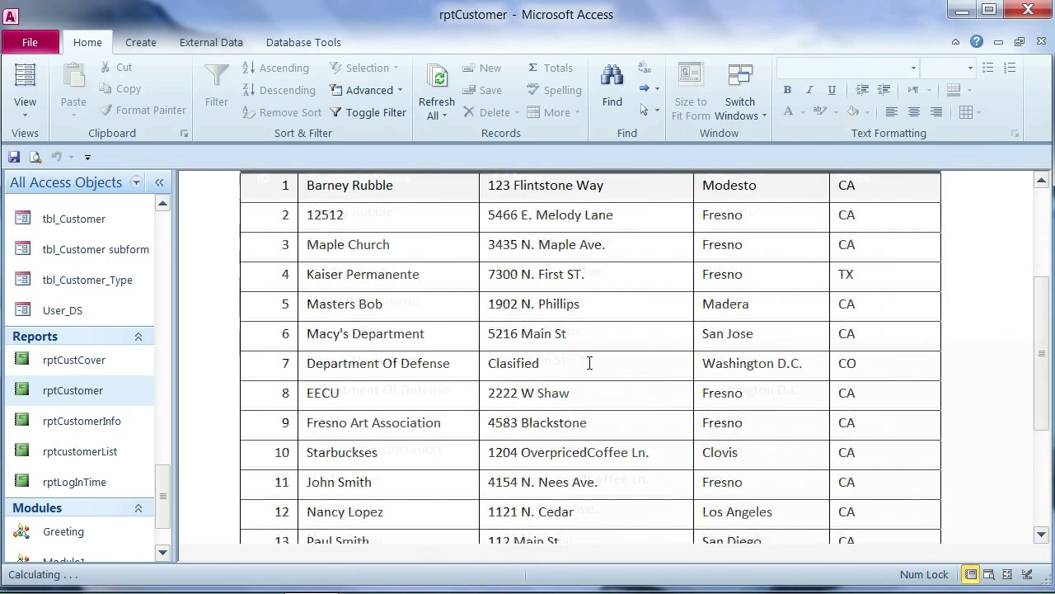
pyautogui.scroll(-6, 404, 314)
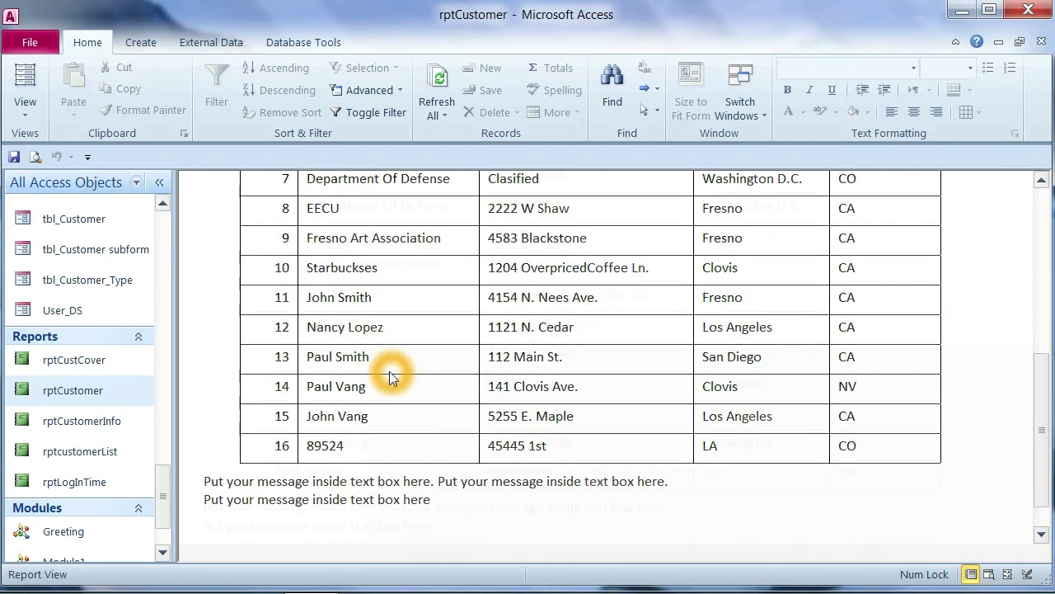
pyautogui.scroll(-1, 391, 377)
pyautogui.scroll(1, 462, 386)
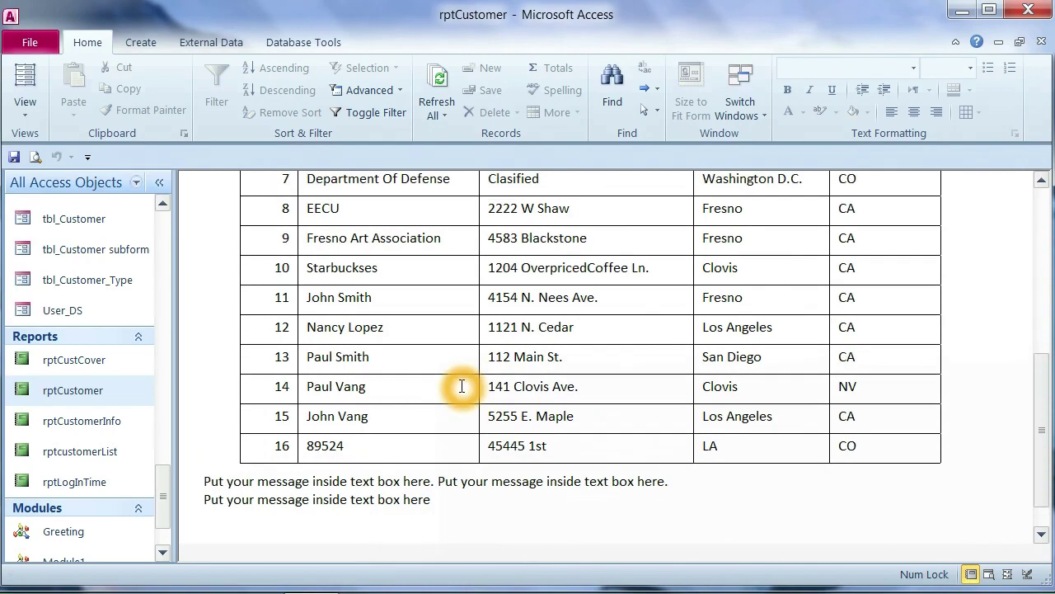
pyautogui.scroll(3, 462, 385)
pyautogui.scroll(5, 478, 366)
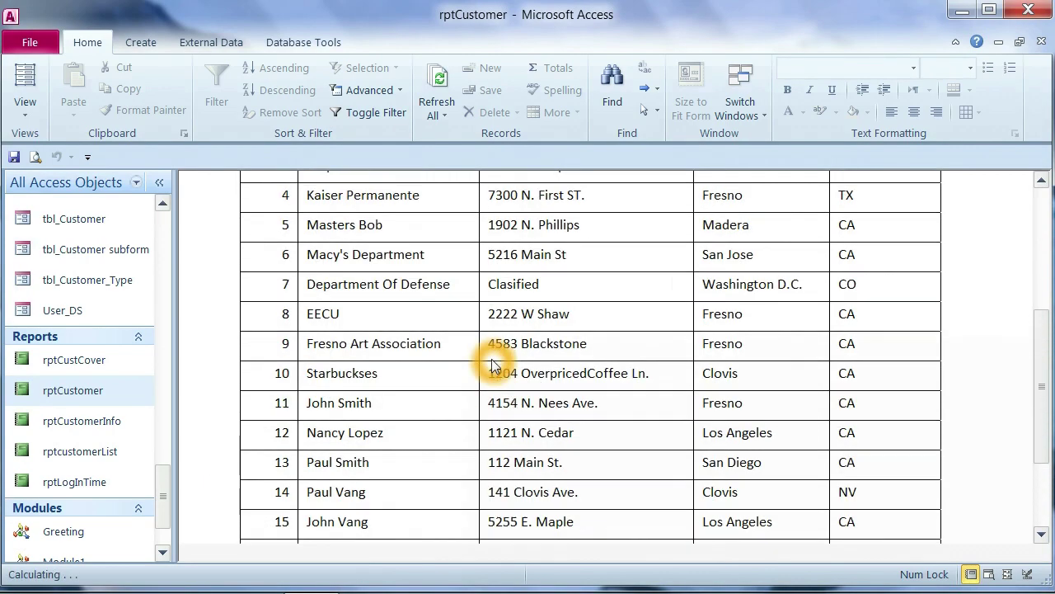
pyautogui.scroll(-9, 754, 356)
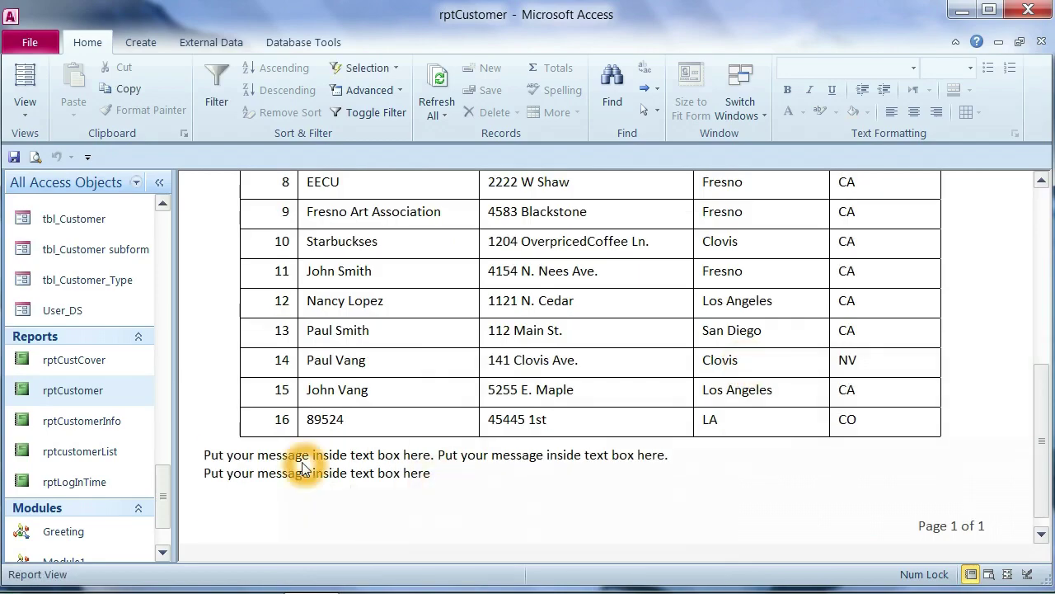
pyautogui.scroll(10, 281, 457)
pyautogui.scroll(5, 315, 448)
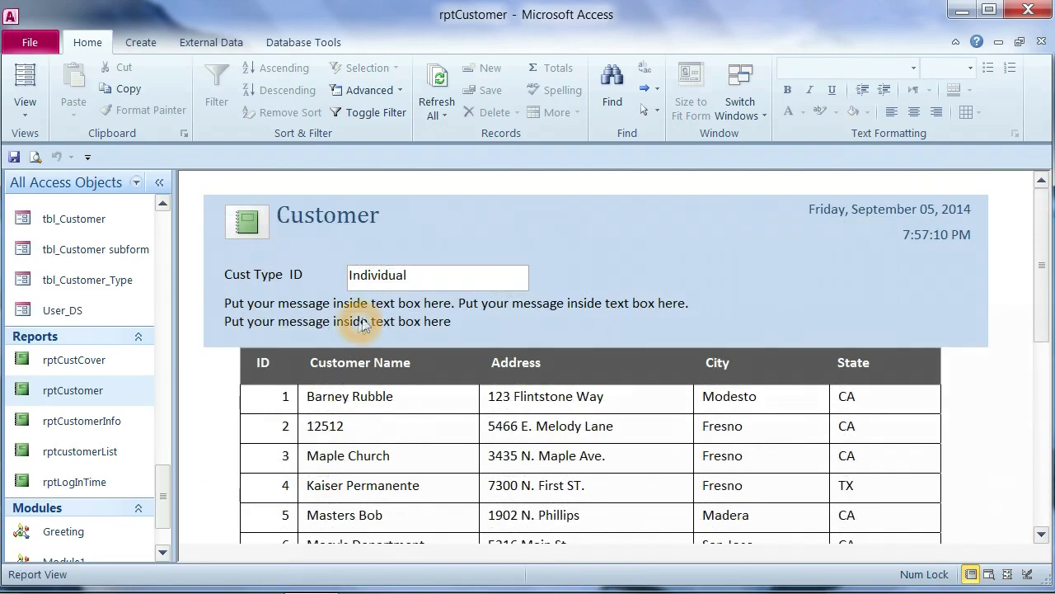
pyautogui.click(385, 318)
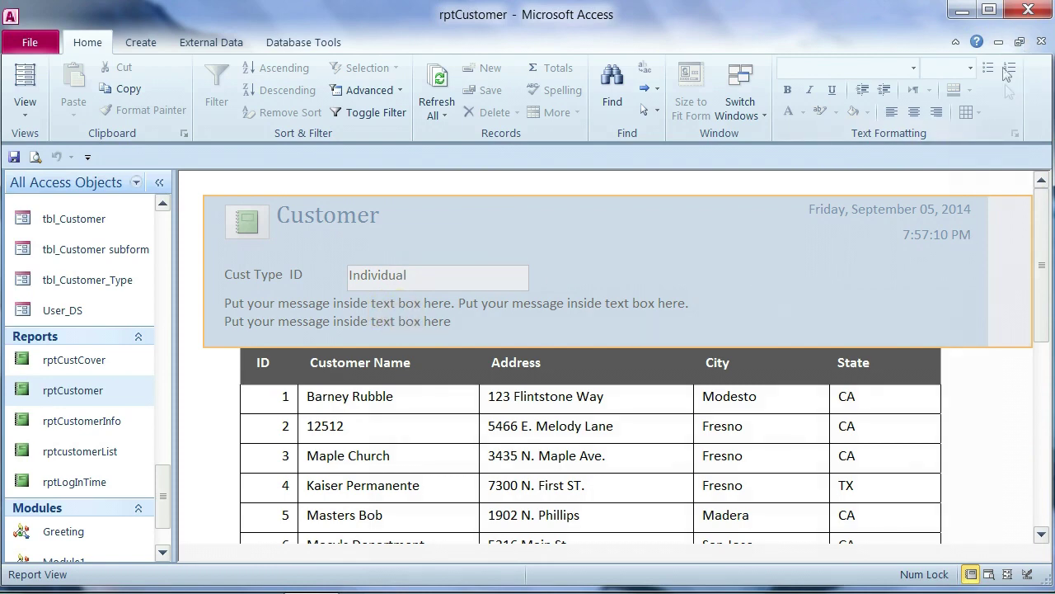
# - Close rptCustomer, show the Create commands and select tbl_Customer in the navigation pane
pyautogui.click(1041, 42)
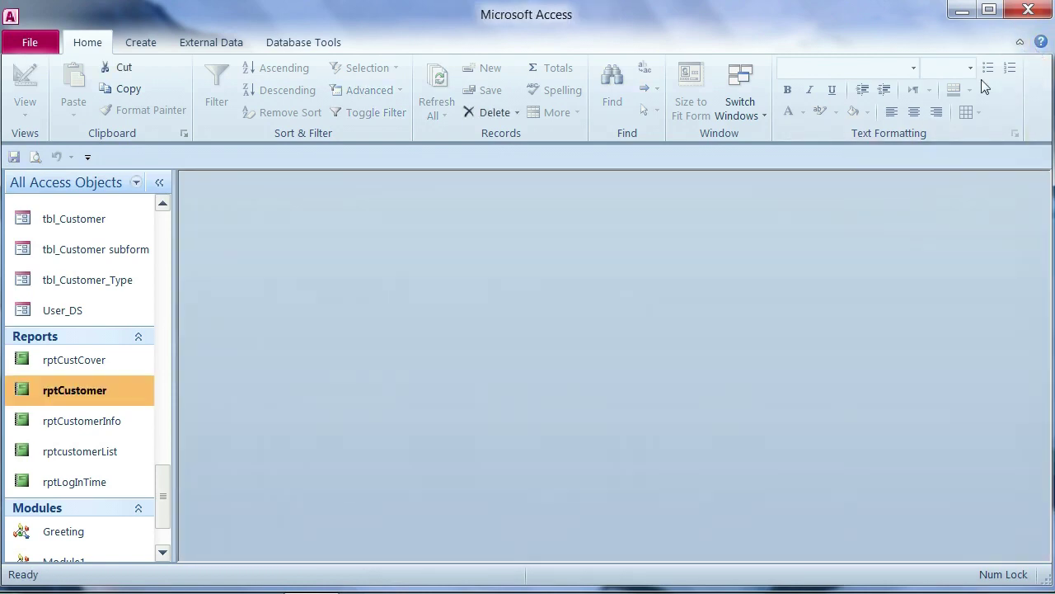
pyautogui.click(169, 202)
pyautogui.click(142, 42)
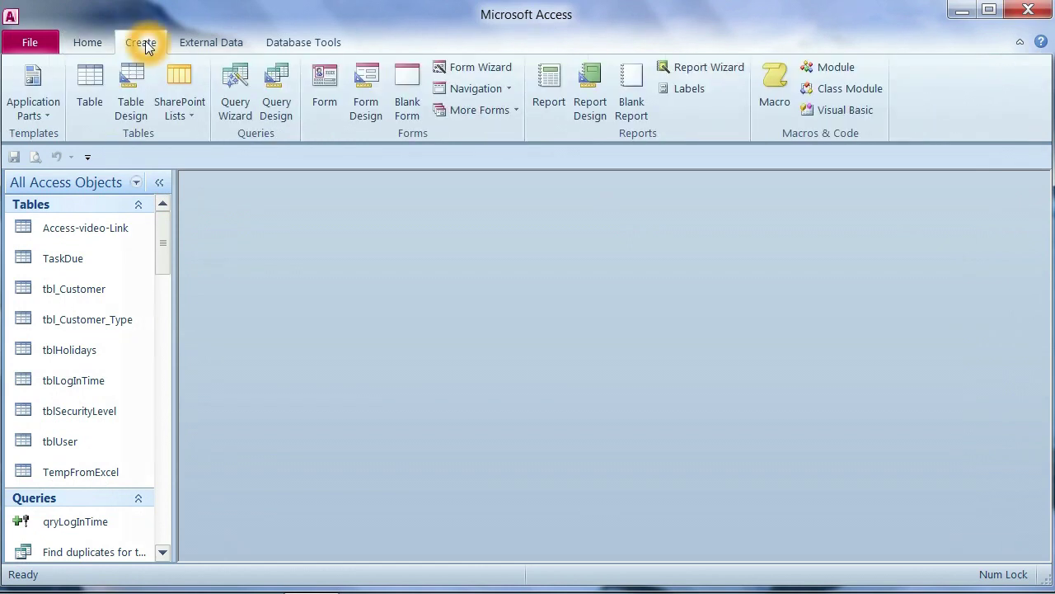
pyautogui.click(169, 245)
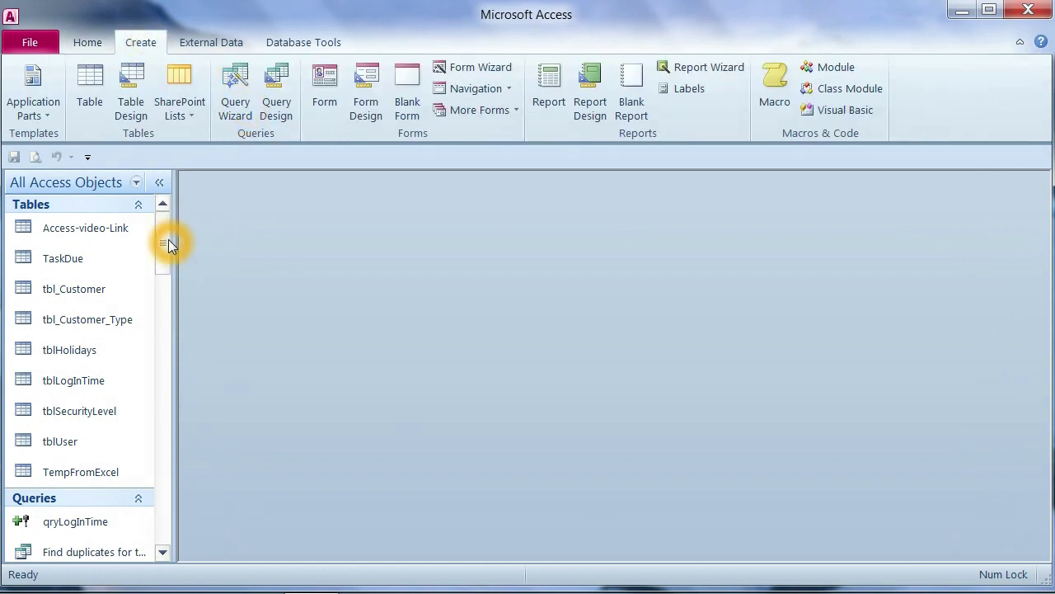
pyautogui.click(80, 292)
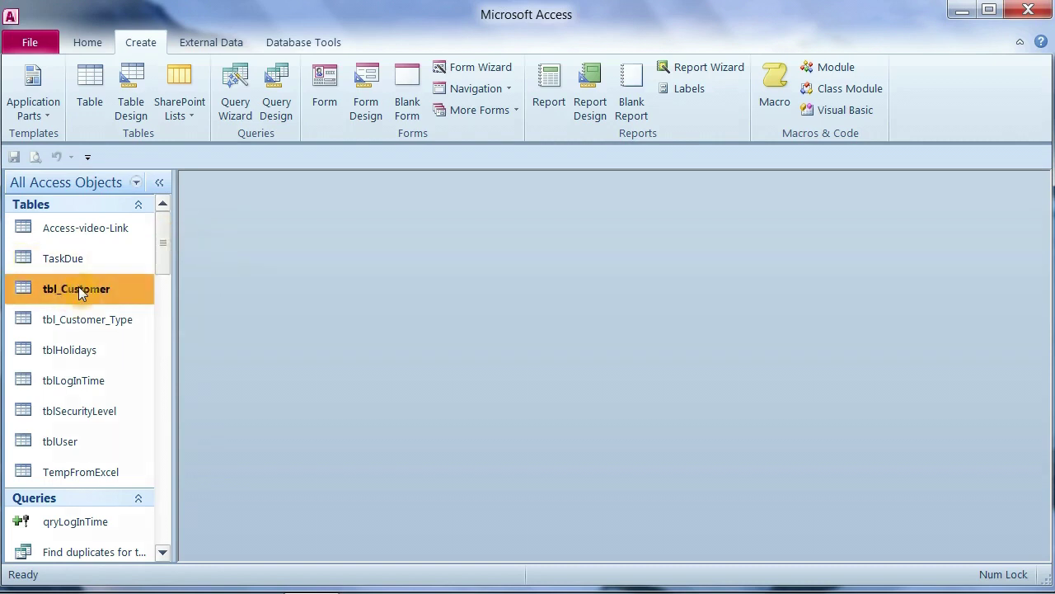
# - Generate a basic report from tbl_Customer and maximize its window
pyautogui.click(549, 89)
pyautogui.scroll(-3, 601, 303)
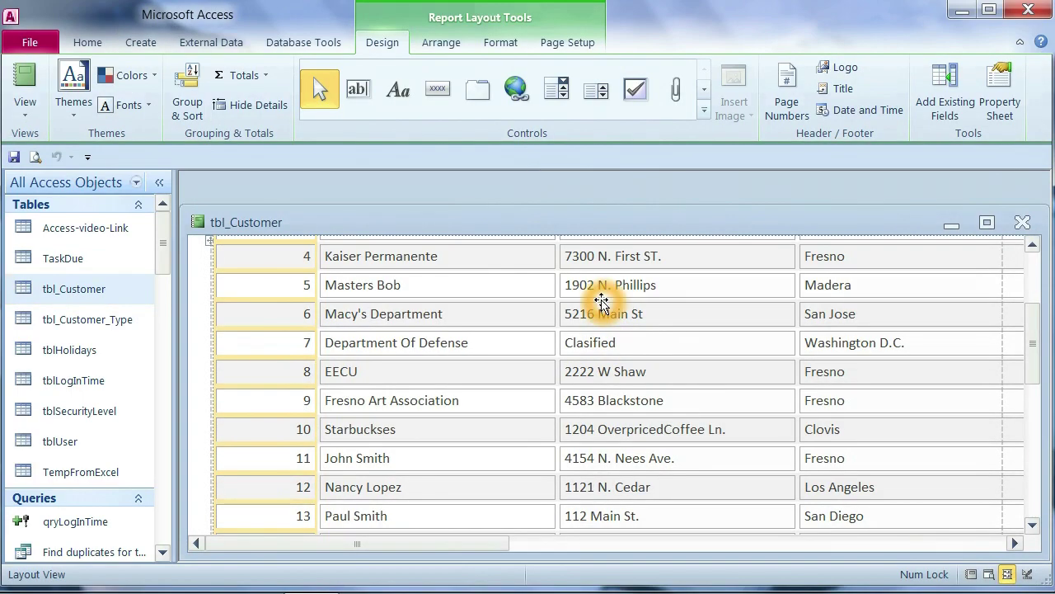
pyautogui.scroll(-2, 636, 365)
pyautogui.scroll(3, 641, 361)
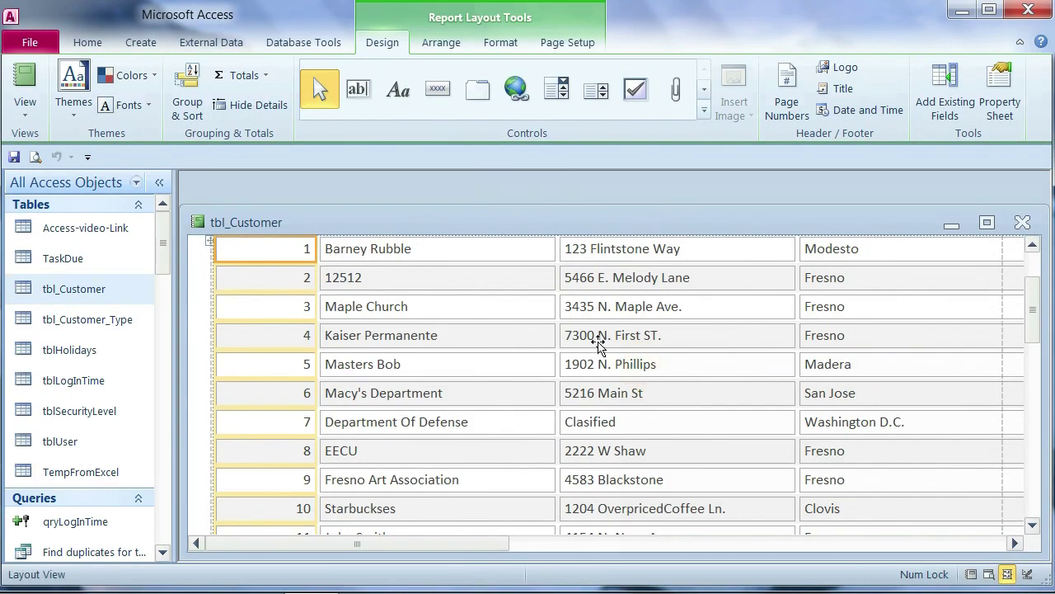
pyautogui.scroll(2, 596, 342)
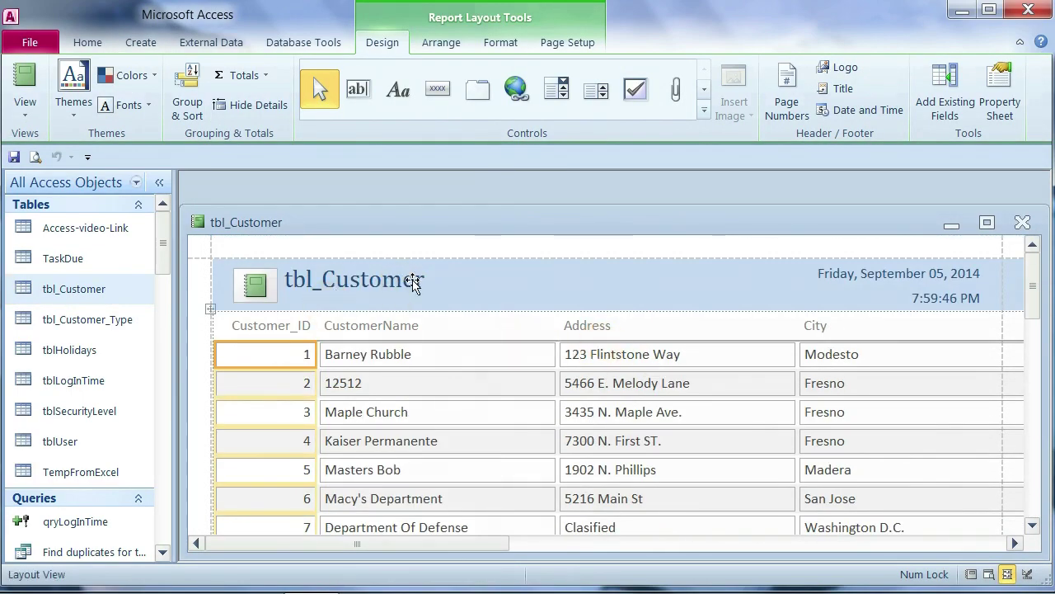
pyautogui.rightClick(443, 221)
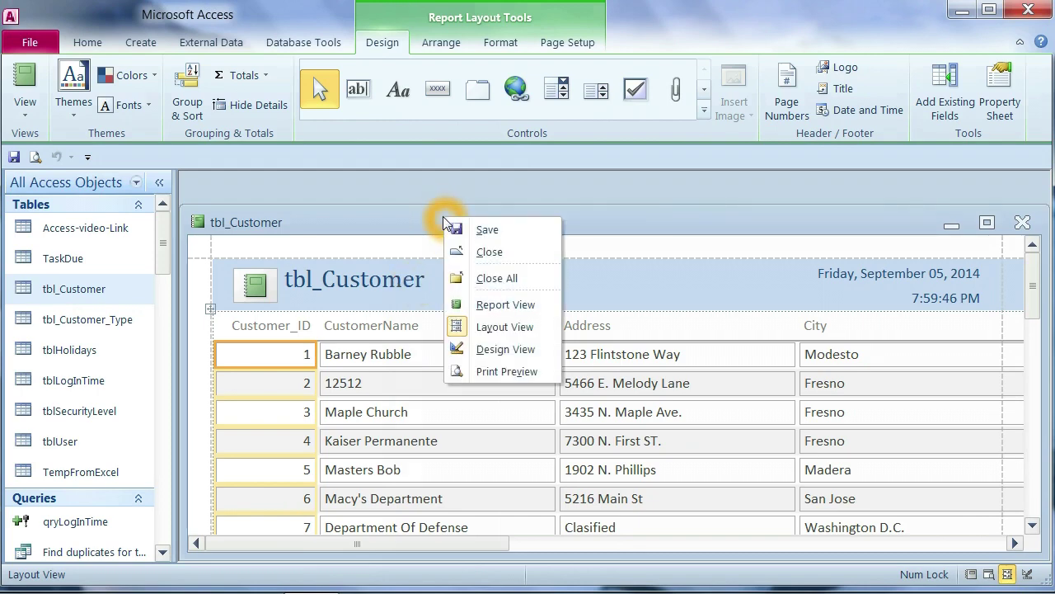
pyautogui.click(671, 216)
pyautogui.click(986, 199)
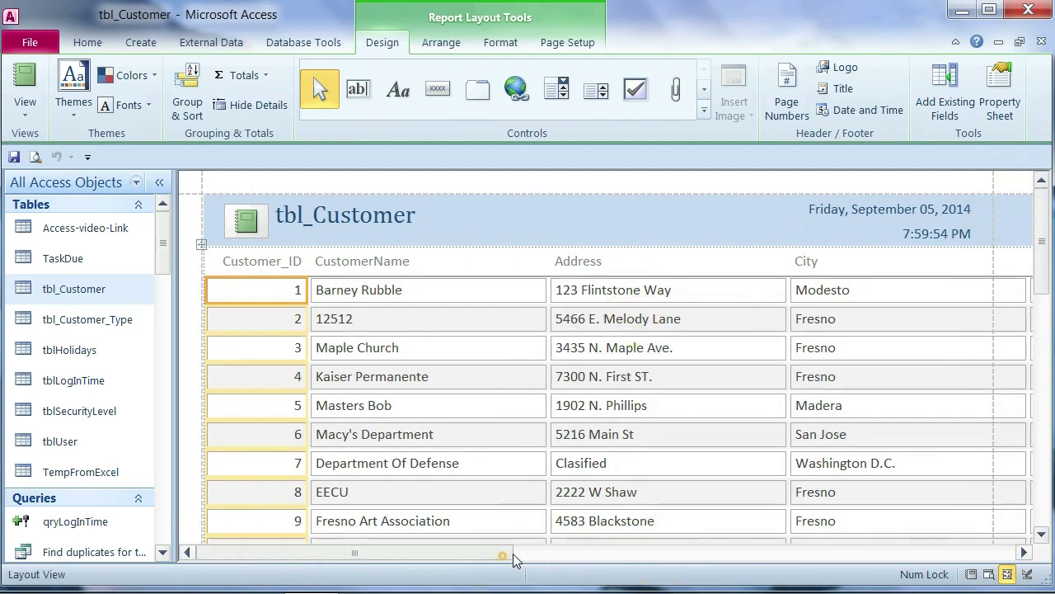
# - Keep the new report in Layout View and select the CustomerName column
pyautogui.moveTo(506, 553)
pyautogui.mouseDown()
pyautogui.moveTo(961, 535)
pyautogui.moveTo(838, 549)
pyautogui.moveTo(503, 546)
pyautogui.mouseUp()
pyautogui.click(498, 240)
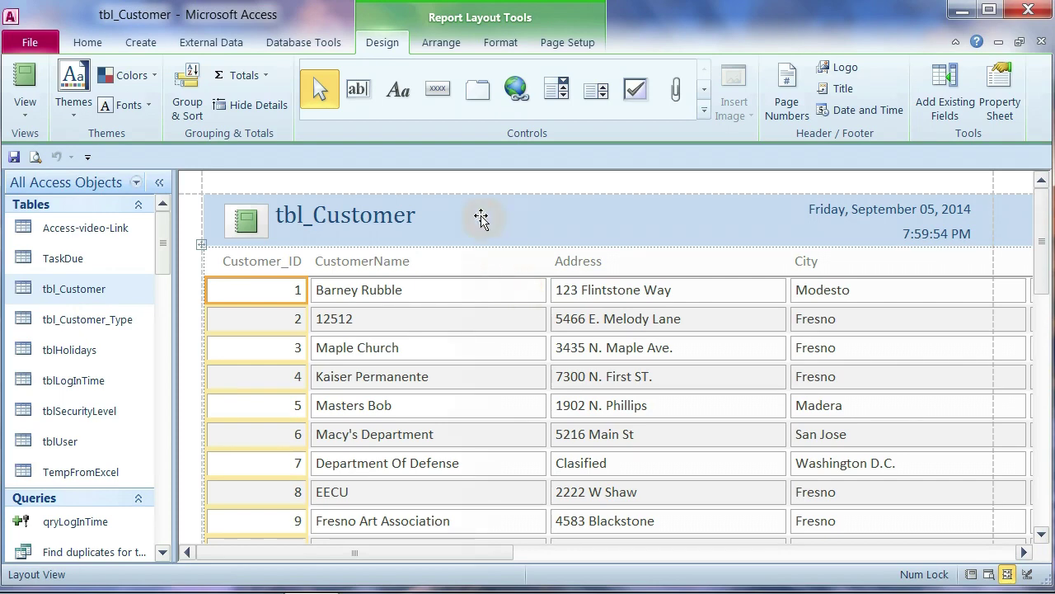
pyautogui.rightClick(481, 219)
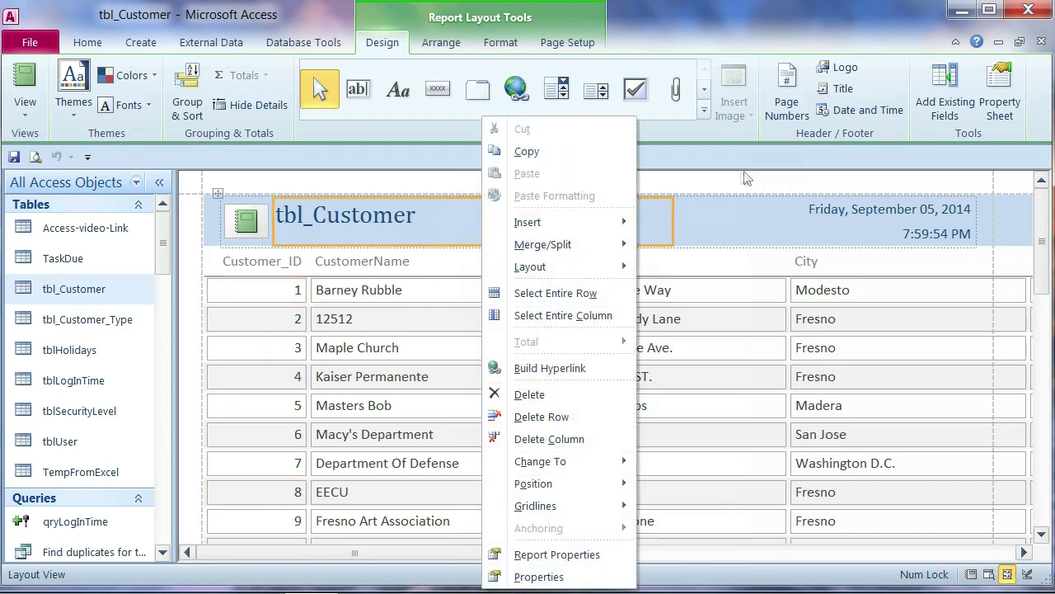
pyautogui.press('i')
pyautogui.click(765, 171)
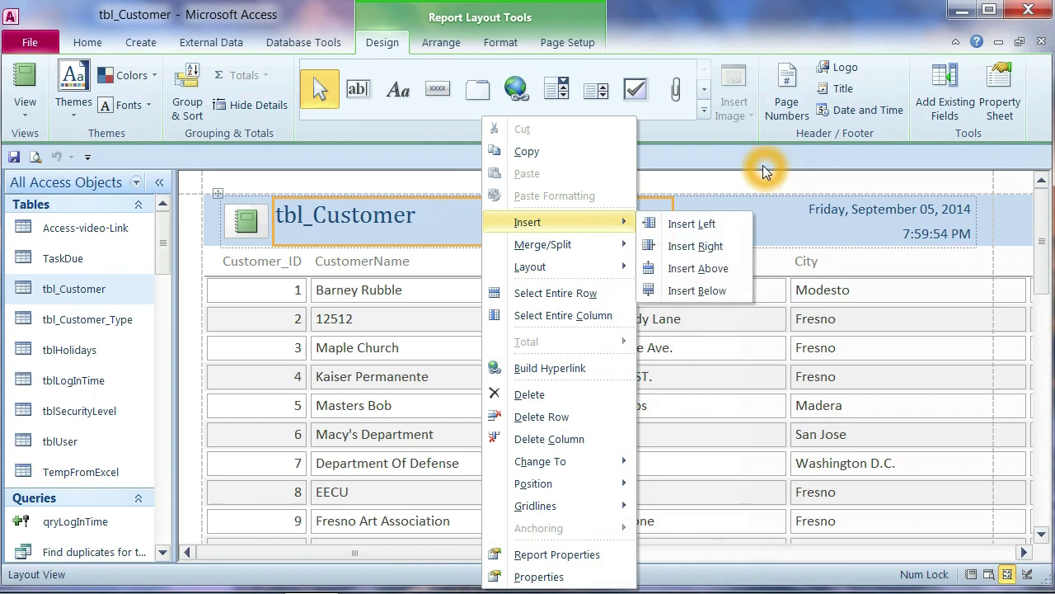
pyautogui.rightClick(746, 163)
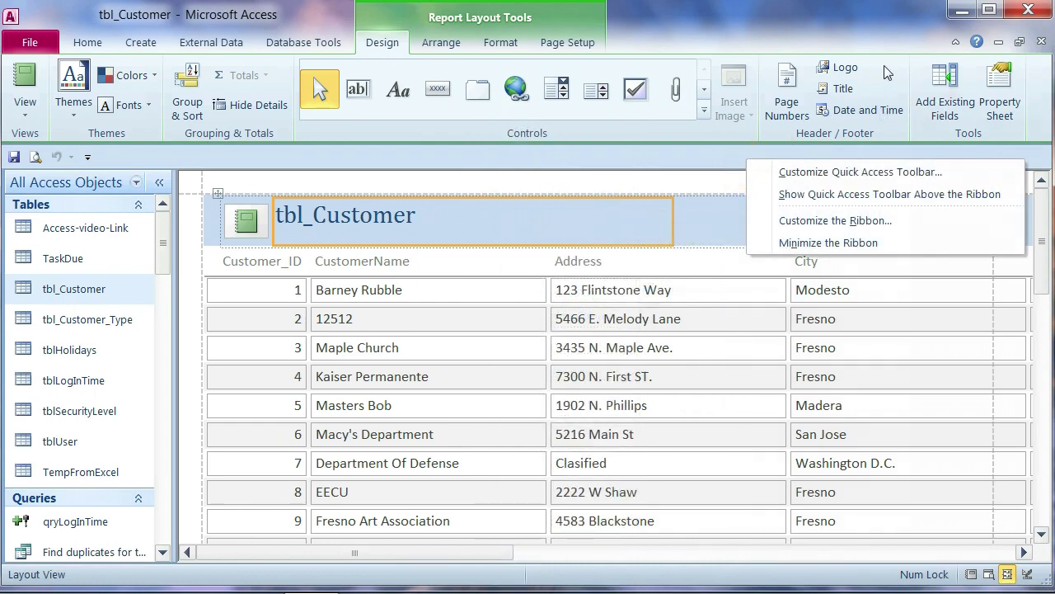
pyautogui.rightClick(190, 339)
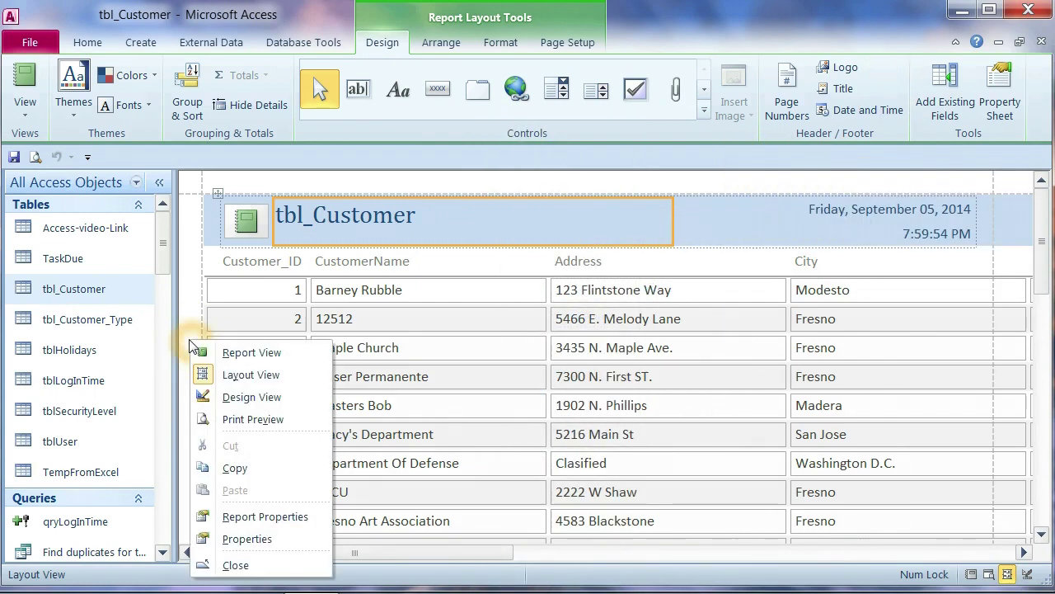
pyautogui.click(252, 375)
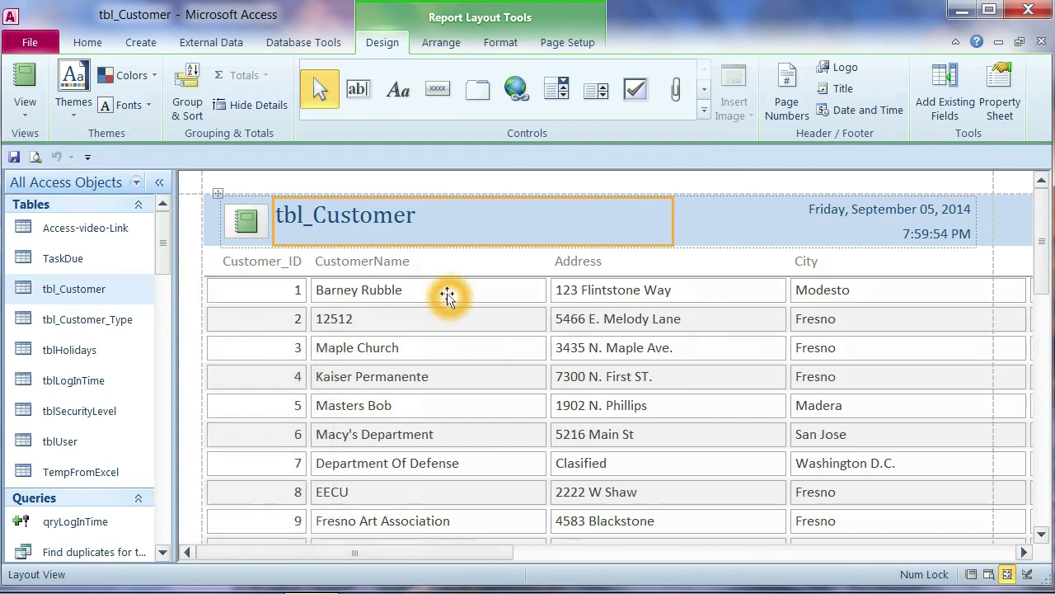
pyautogui.click(447, 291)
# - Narrow the CustomerName, Customer_ID, Address and City columns
pyautogui.moveTo(546, 286); pyautogui.dragTo(480, 317)
pyautogui.click(292, 294)
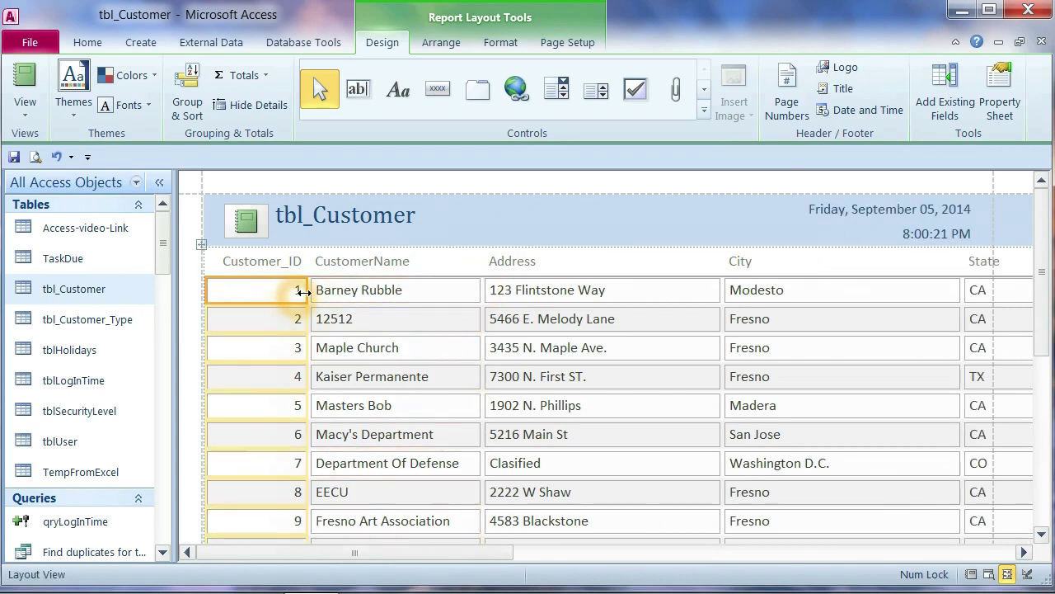
pyautogui.moveTo(302, 291); pyautogui.dragTo(264, 302)
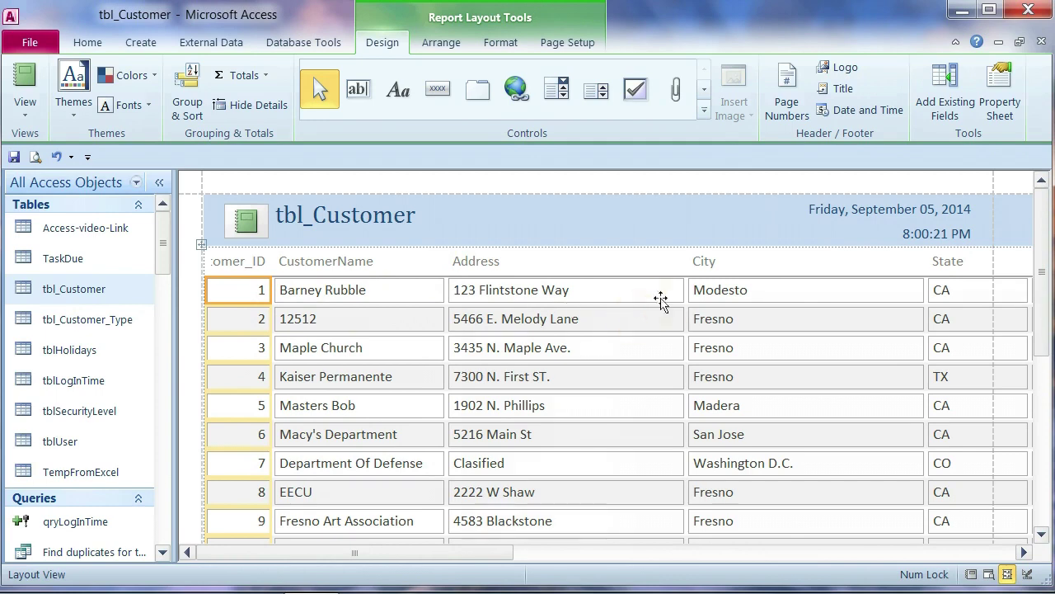
pyautogui.click(660, 301)
pyautogui.moveTo(683, 294); pyautogui.dragTo(610, 317)
pyautogui.click(783, 295)
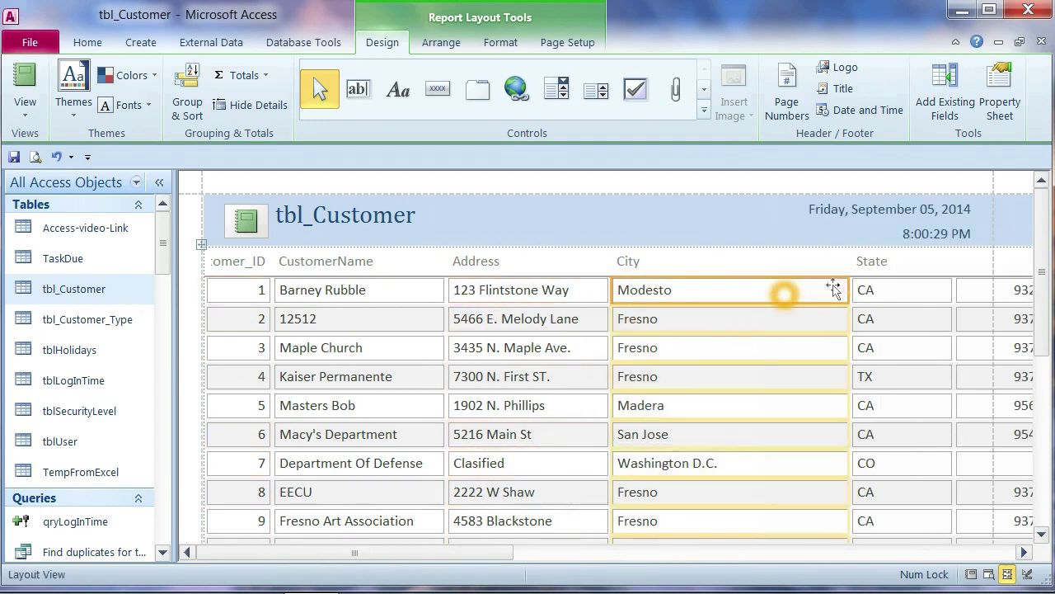
pyautogui.moveTo(844, 289); pyautogui.dragTo(732, 310)
# - Remove the State, Zip and Customer_Phone columns from the report
pyautogui.rightClick(792, 288)
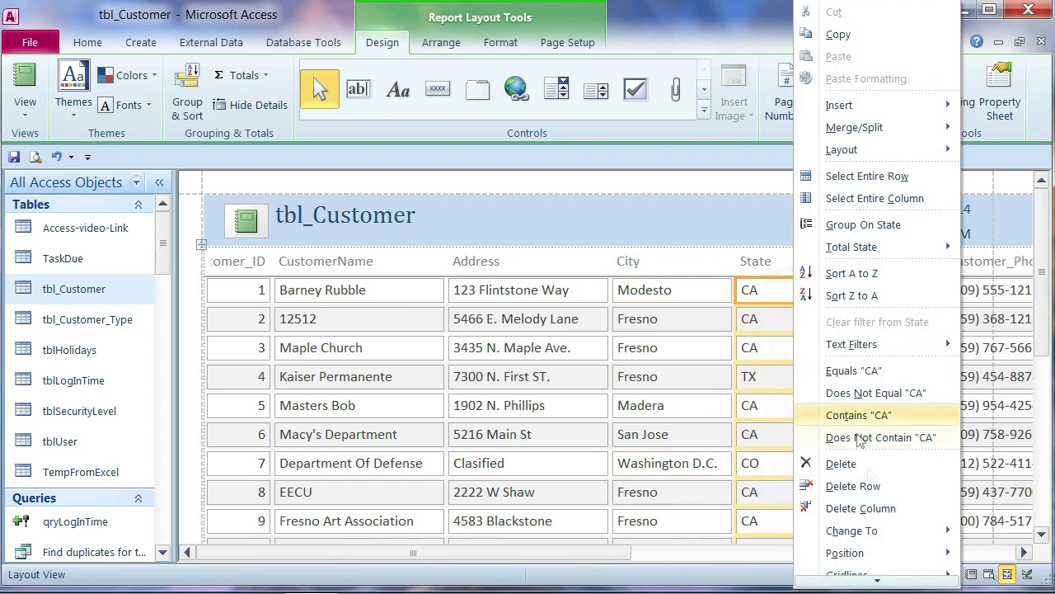
pyautogui.click(876, 508)
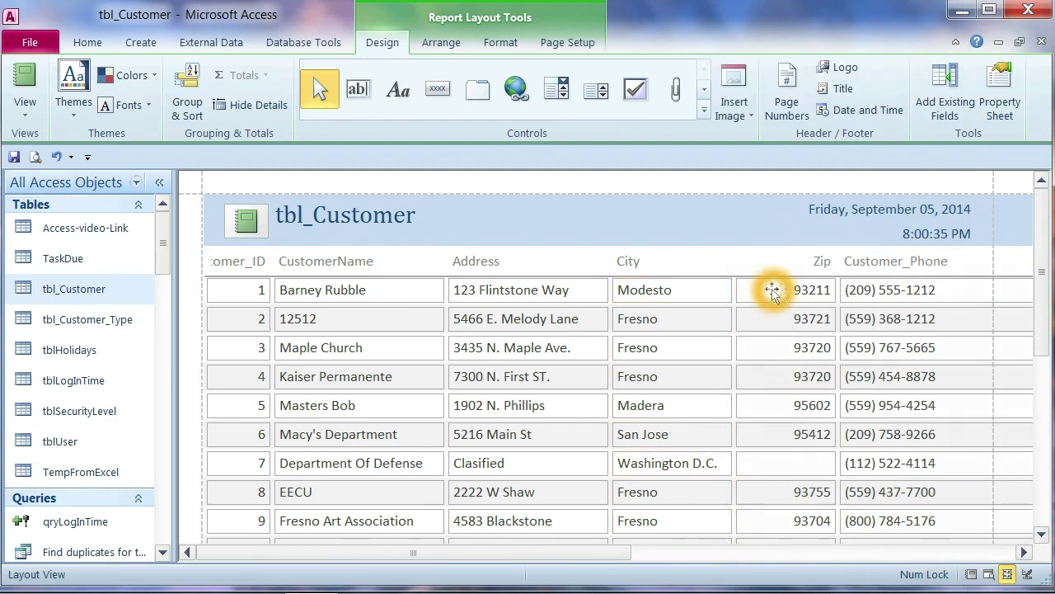
pyautogui.rightClick(772, 290)
pyautogui.click(876, 503)
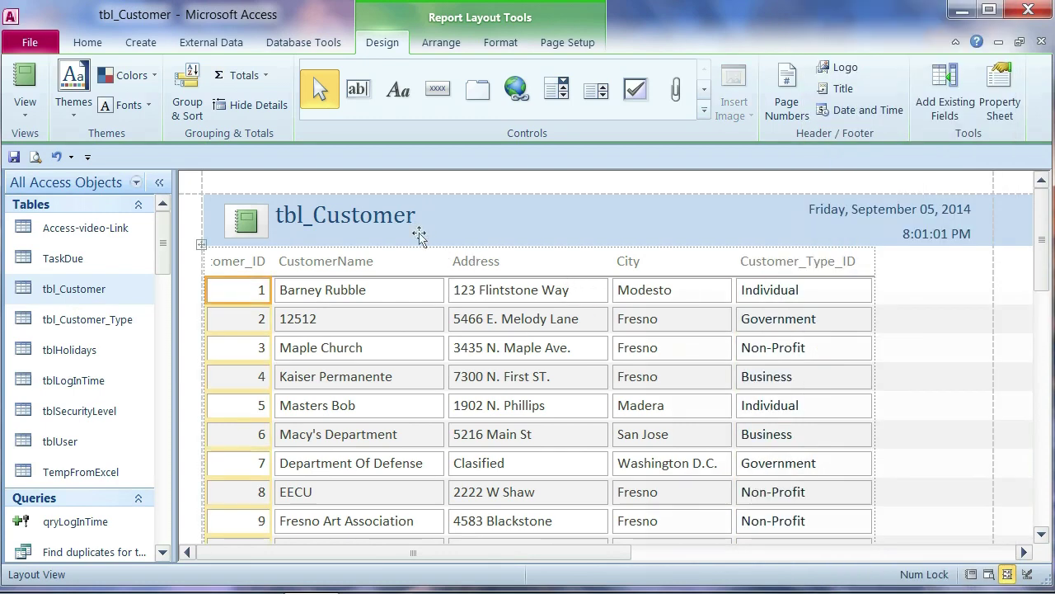
# - Switch the tbl_Customer report to Design View
pyautogui.rightClick(388, 216)
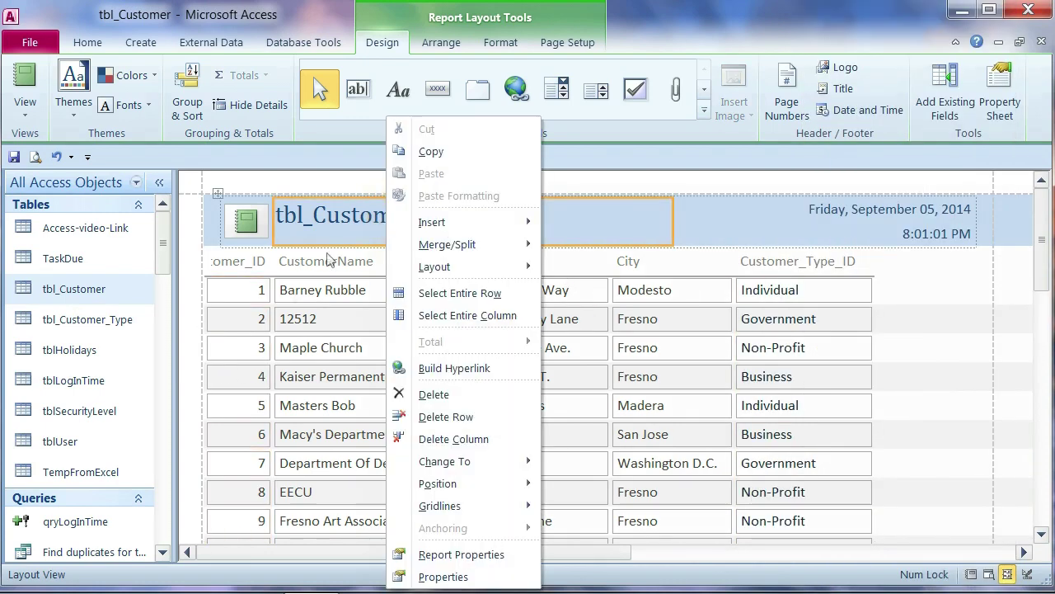
pyautogui.rightClick(193, 363)
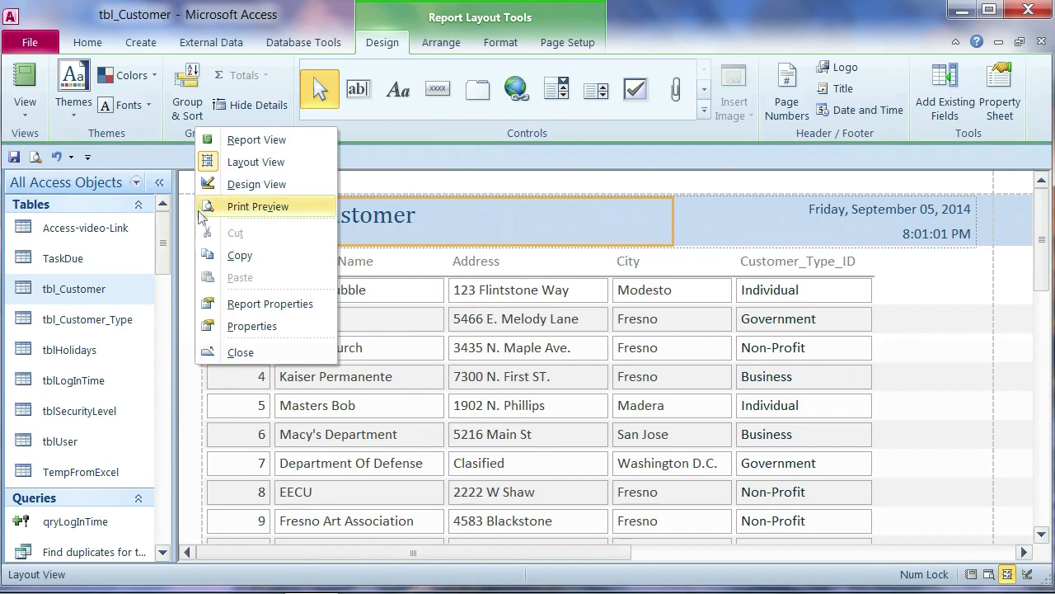
pyautogui.click(230, 184)
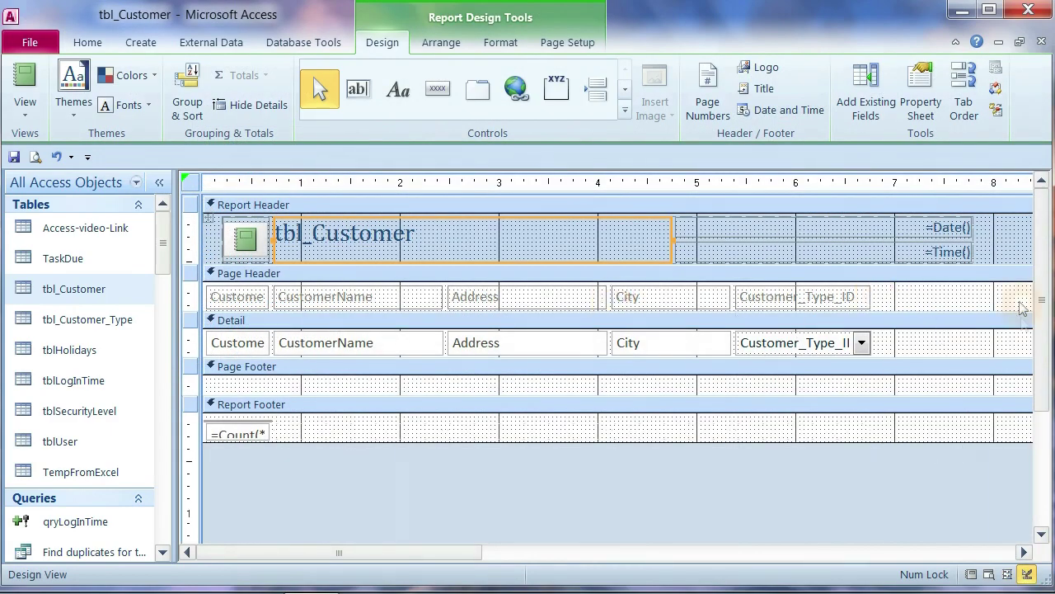
# - Narrow the report to about 8 ruler units, moving the page-number box inside the new edge
pyautogui.moveTo(370, 556); pyautogui.dragTo(886, 499)
pyautogui.moveTo(794, 346); pyautogui.dragTo(330, 335)
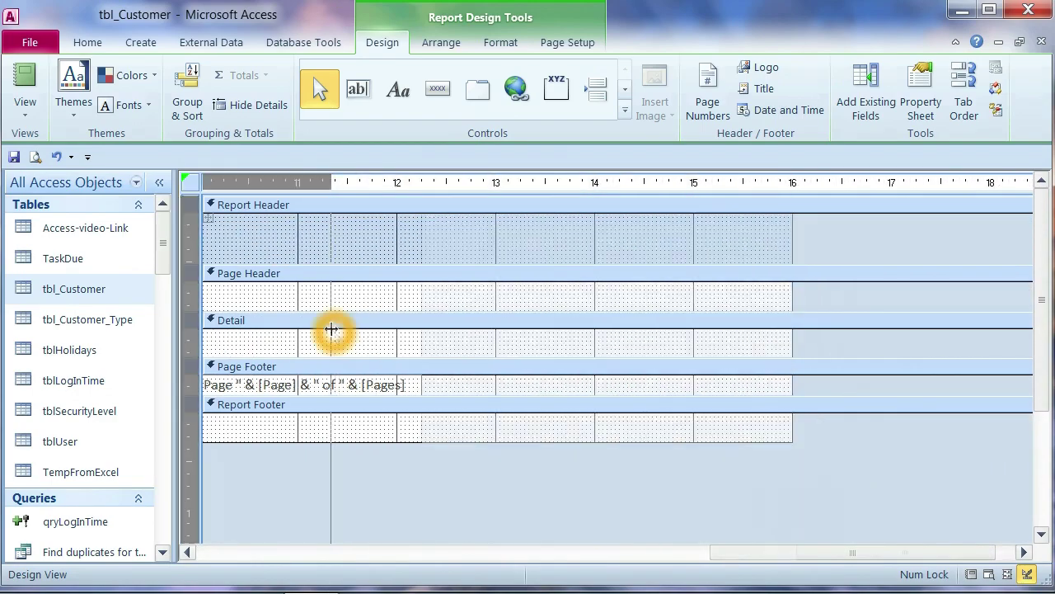
pyautogui.moveTo(829, 556); pyautogui.dragTo(517, 560)
pyautogui.moveTo(831, 380); pyautogui.dragTo(401, 370)
pyautogui.moveTo(989, 338); pyautogui.dragTo(431, 337)
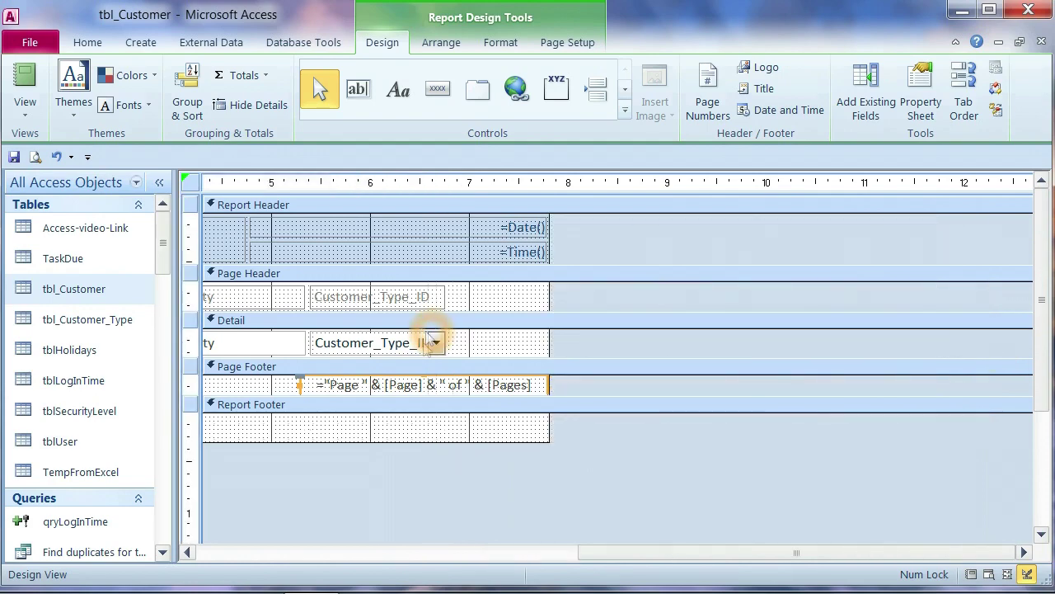
pyautogui.moveTo(632, 554); pyautogui.dragTo(338, 527)
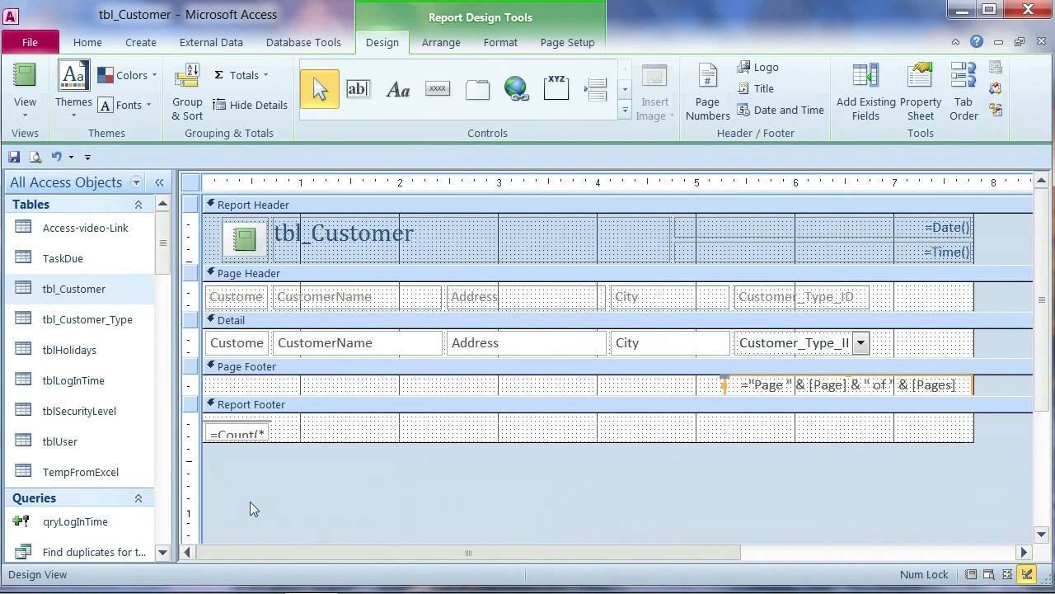
pyautogui.click(228, 499)
# - Retitle the report 'Test Creating Table for report'
pyautogui.click(453, 239)
pyautogui.click(452, 239)
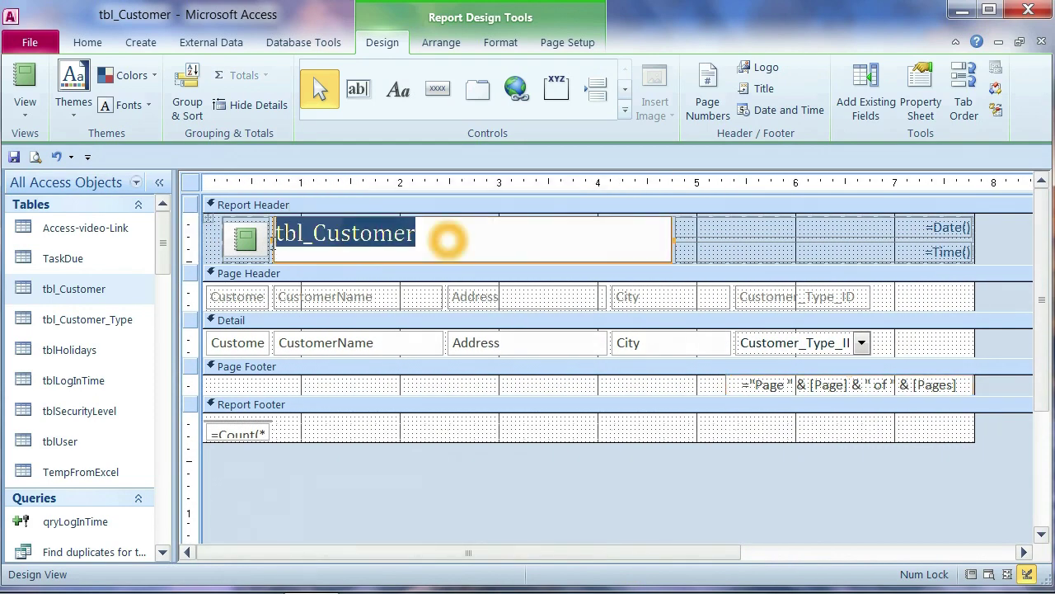
pyautogui.write('Test Creating Table for report')
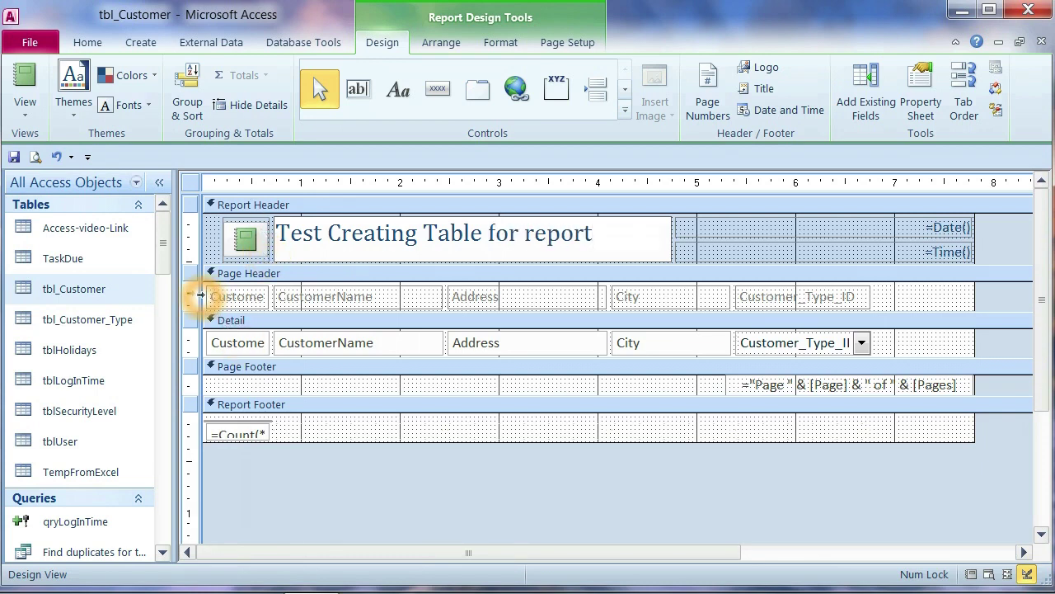
# - Set the Page Header column labels' font colour to Automatic (black)
pyautogui.click(191, 292)
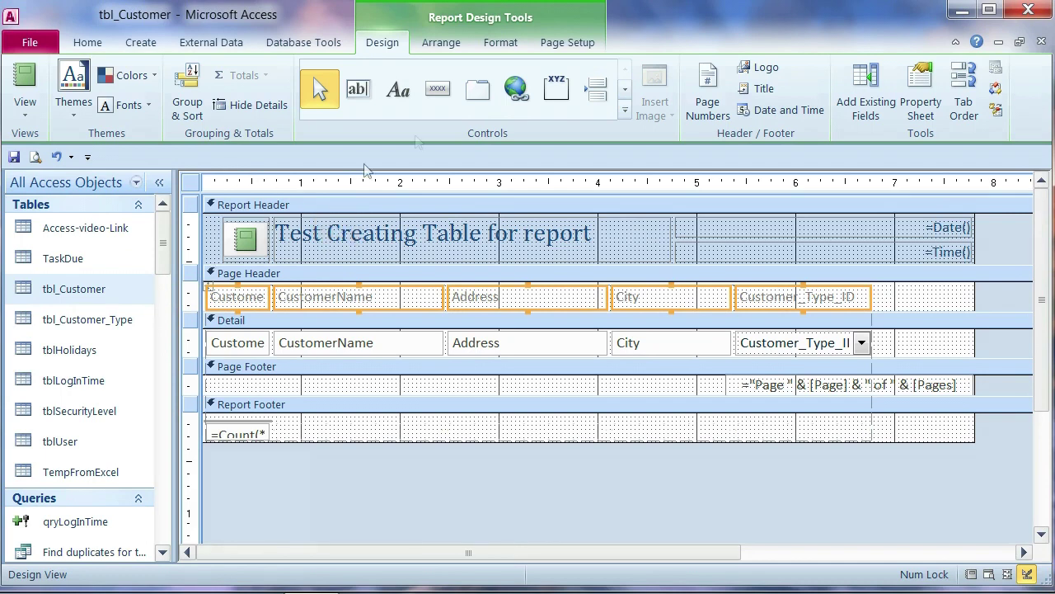
pyautogui.click(499, 43)
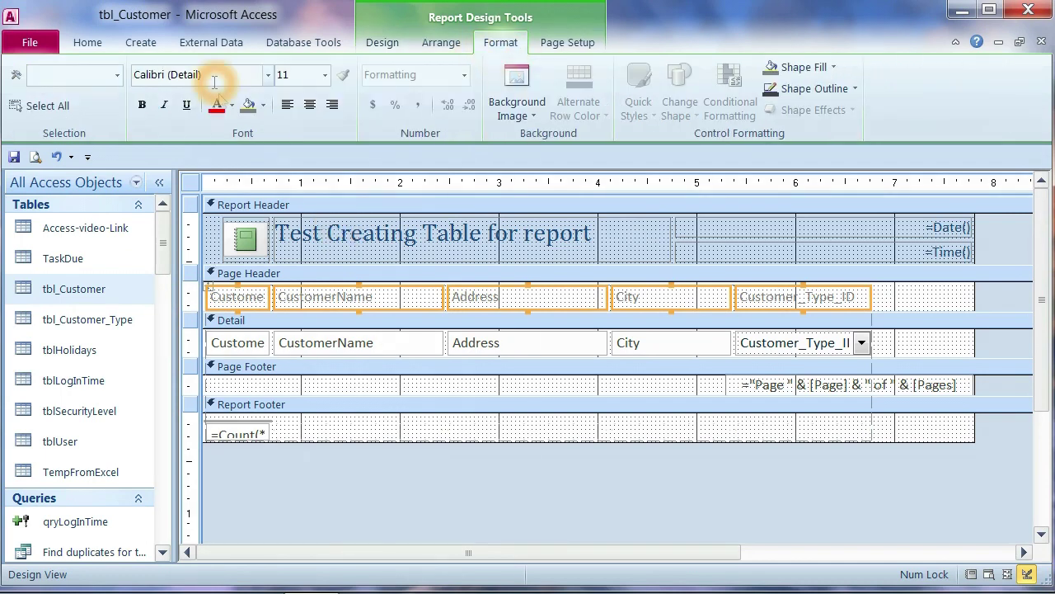
pyautogui.click(231, 105)
pyautogui.click(248, 127)
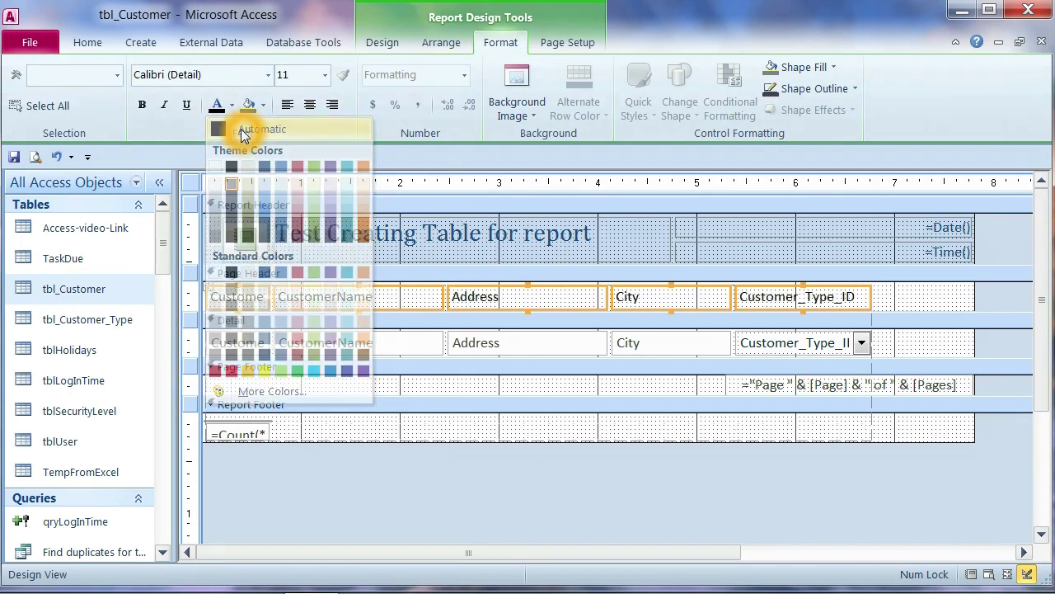
# - Shift the whole column layout slightly to the right
pyautogui.click(231, 346)
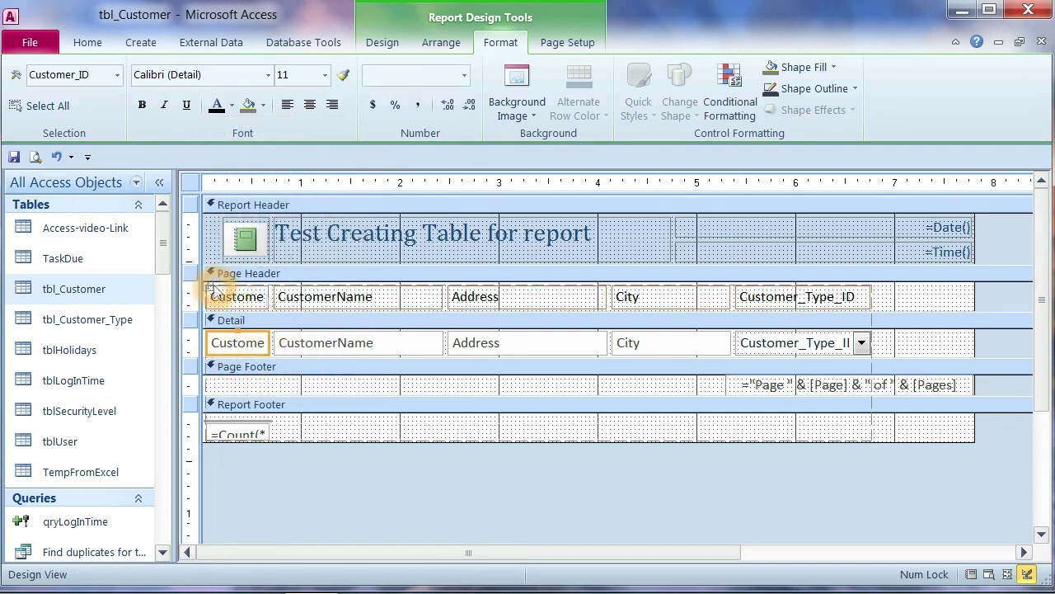
pyautogui.click(211, 289)
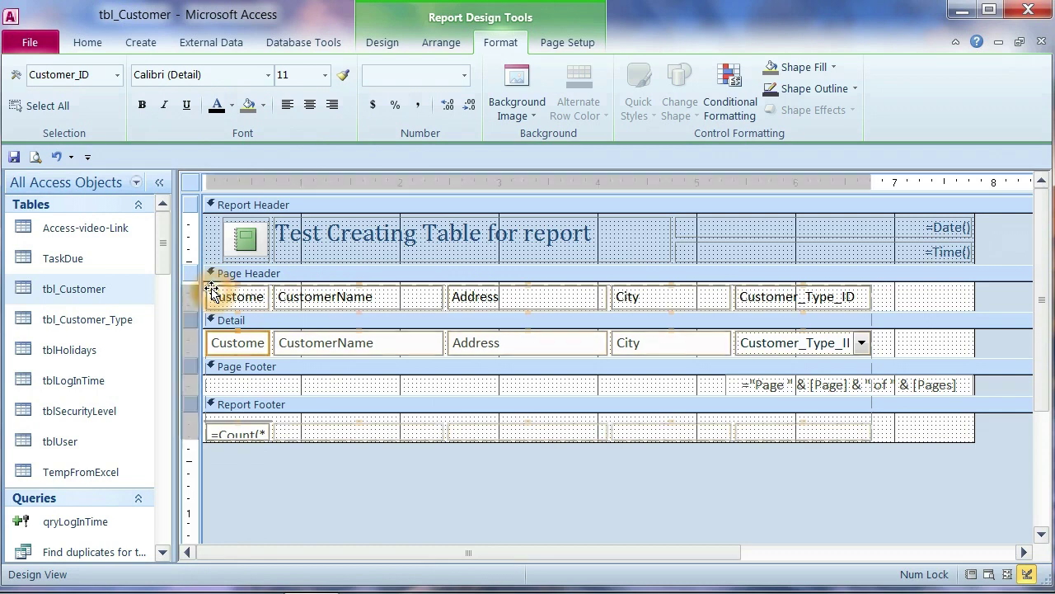
pyautogui.click(256, 292)
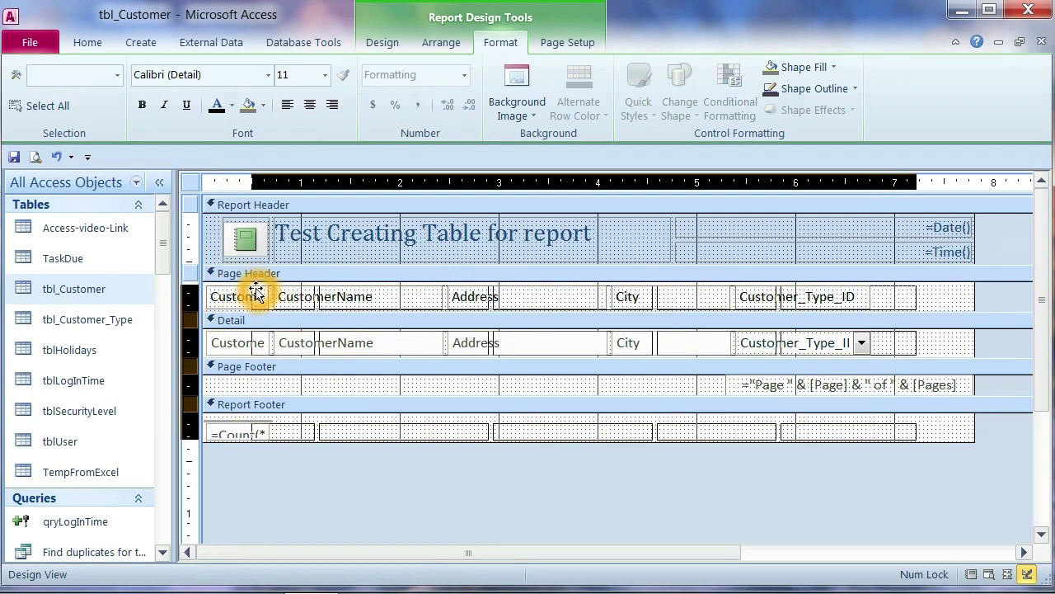
pyautogui.moveTo(256, 293); pyautogui.dragTo(301, 293)
pyautogui.click(237, 296)
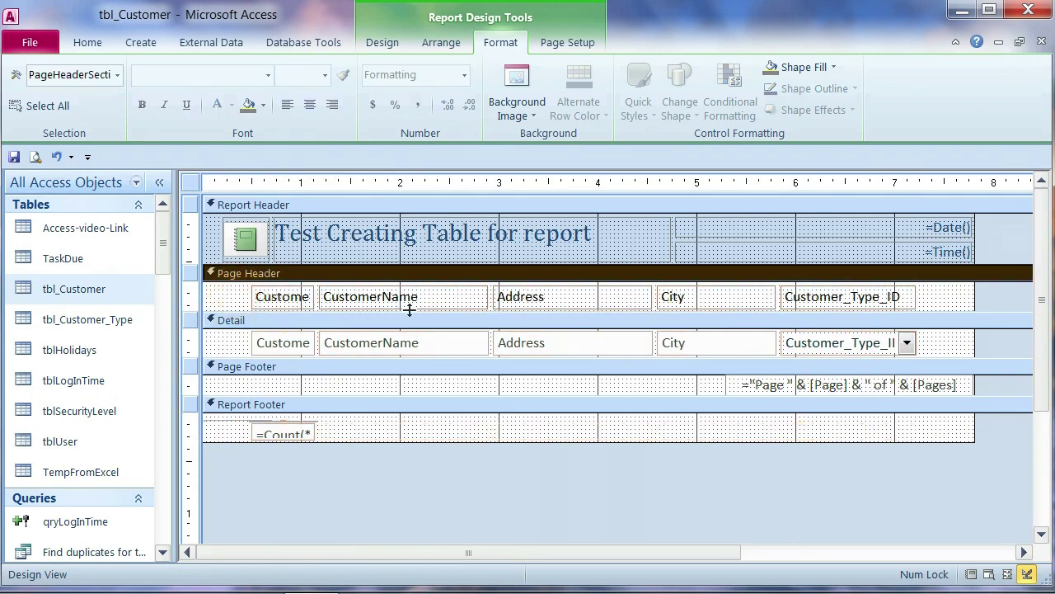
# - Rename the Customer_ID heading label to 'ID'
pyautogui.click(307, 290)
pyautogui.click(292, 295)
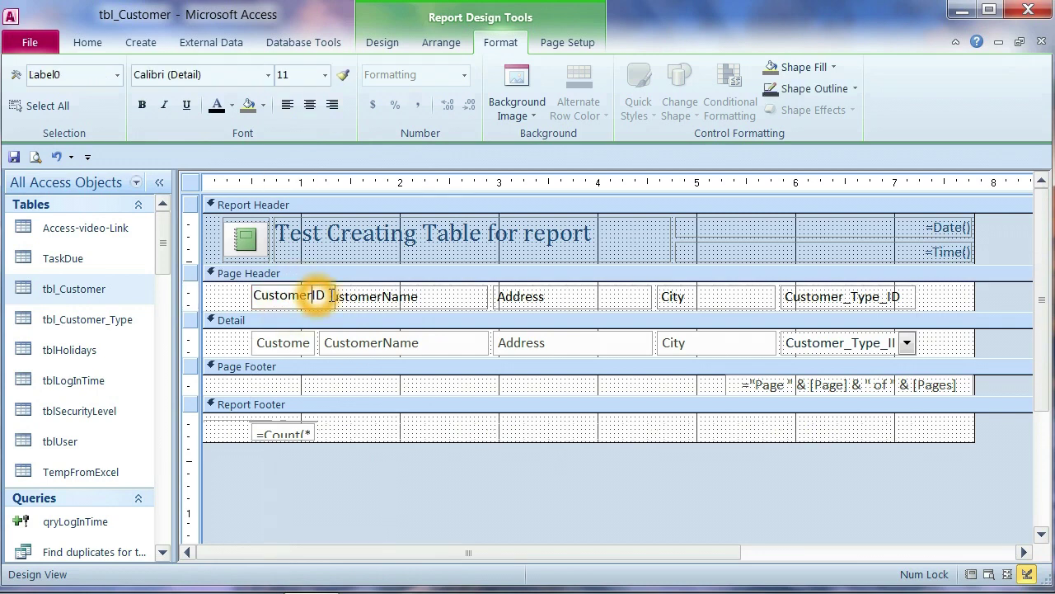
pyautogui.click(400, 297)
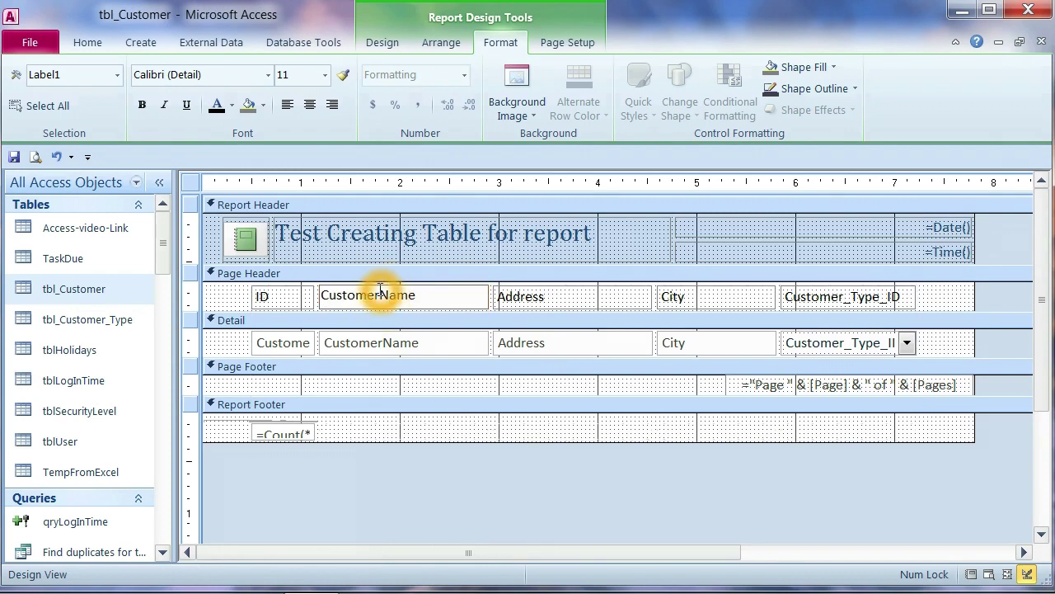
# - Show the report in Print Preview and scroll through all 16 customer rows
pyautogui.rightClick(190, 182)
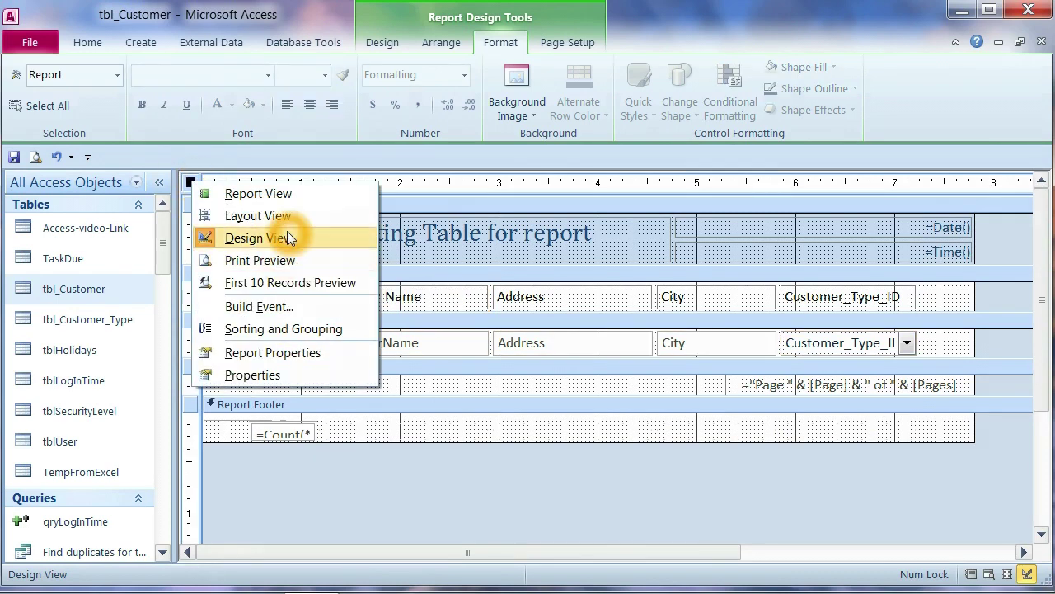
pyautogui.click(271, 261)
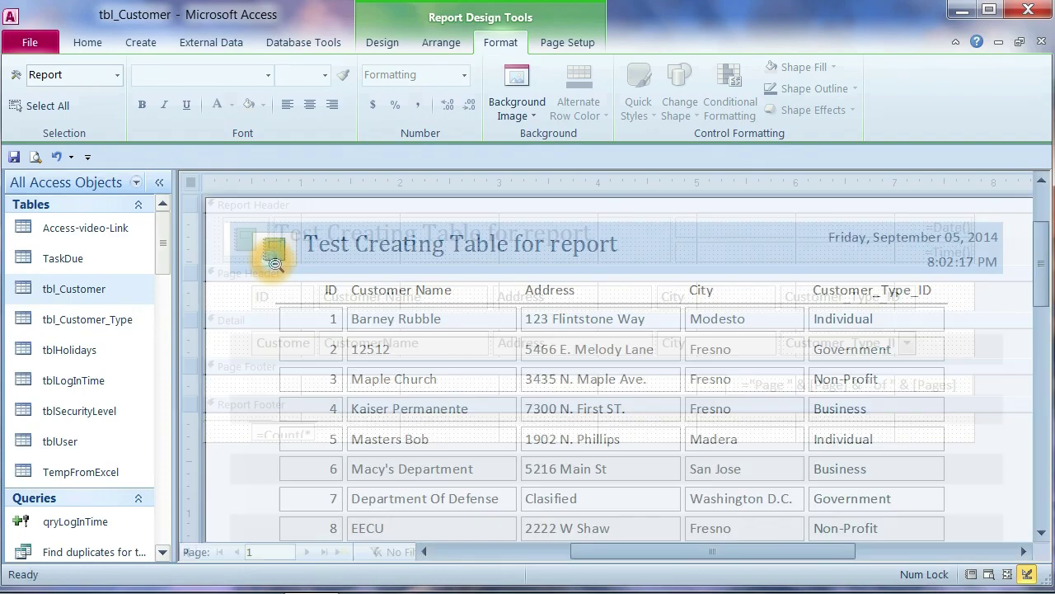
pyautogui.scroll(-3, 552, 297)
pyautogui.scroll(-3, 568, 309)
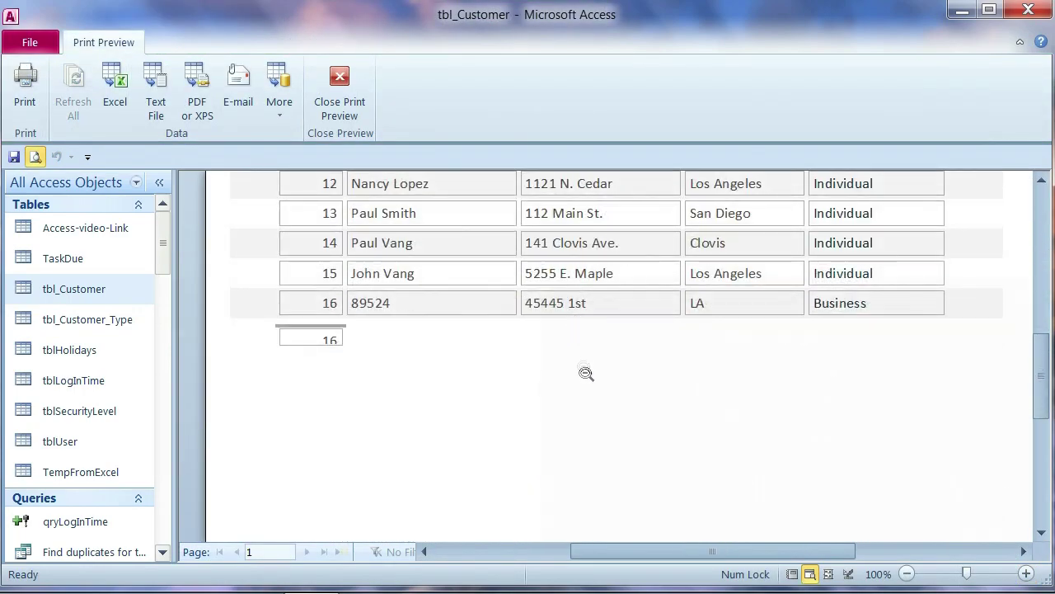
pyautogui.scroll(3, 660, 313)
pyautogui.scroll(3, 857, 323)
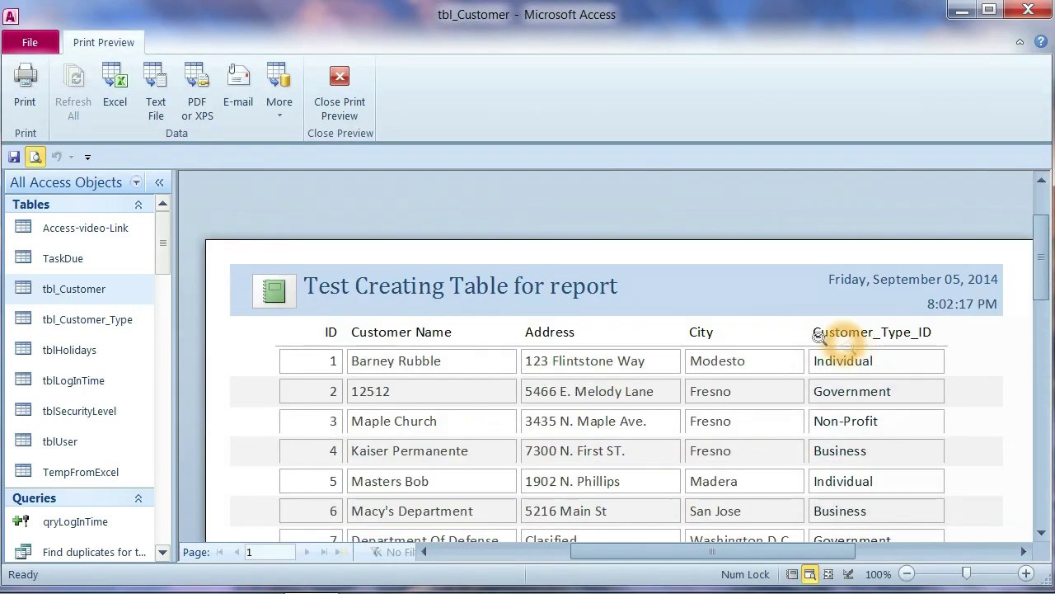
pyautogui.scroll(-5, 672, 309)
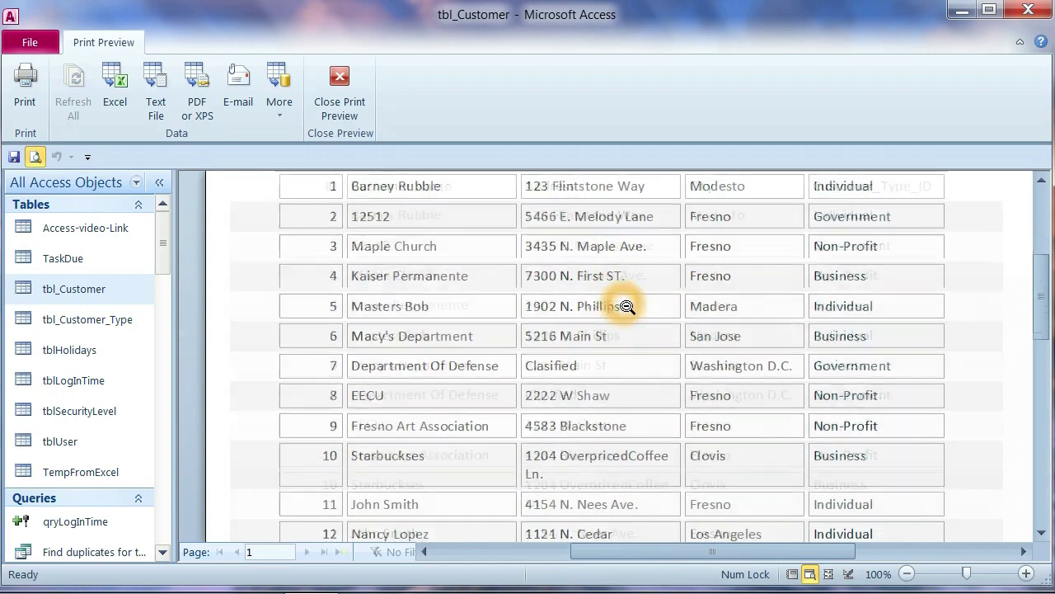
pyautogui.scroll(-2, 627, 312)
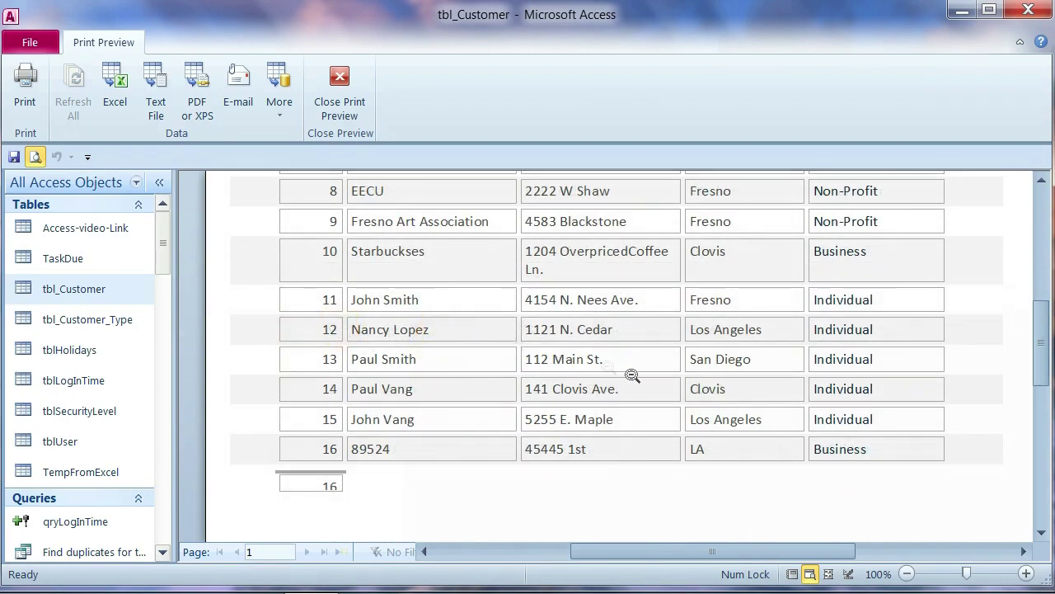
pyautogui.scroll(7, 633, 375)
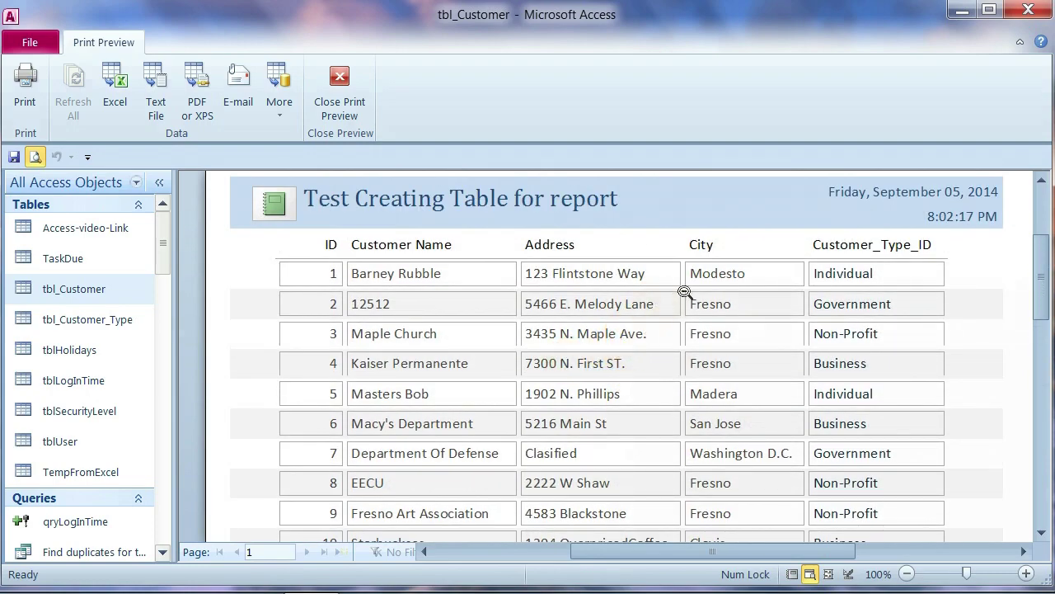
# - Bring up the report's view menu from the preview
pyautogui.rightClick(332, 75)
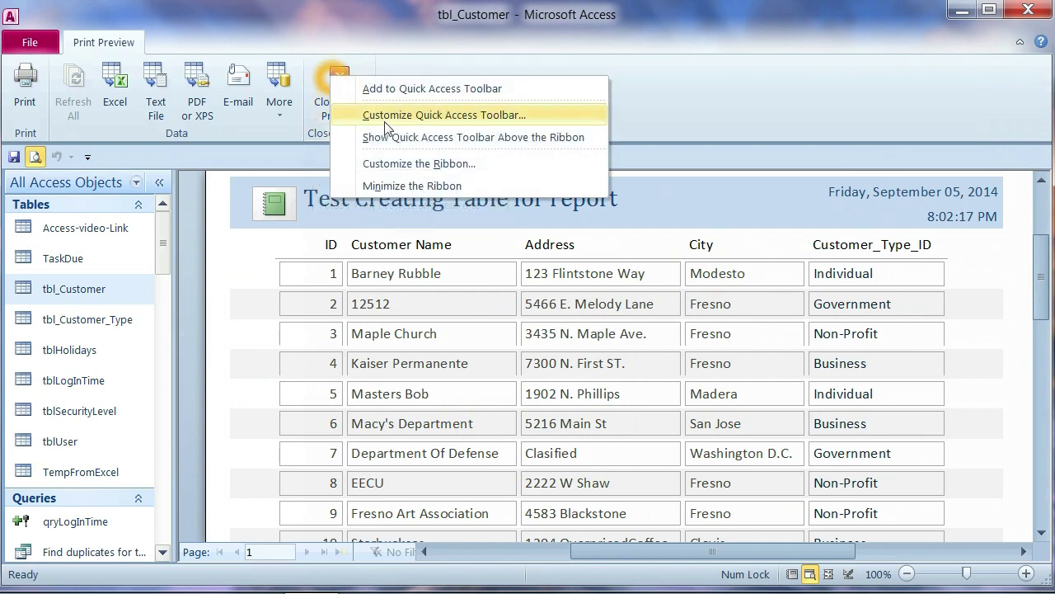
pyautogui.rightClick(720, 152)
pyautogui.rightClick(647, 211)
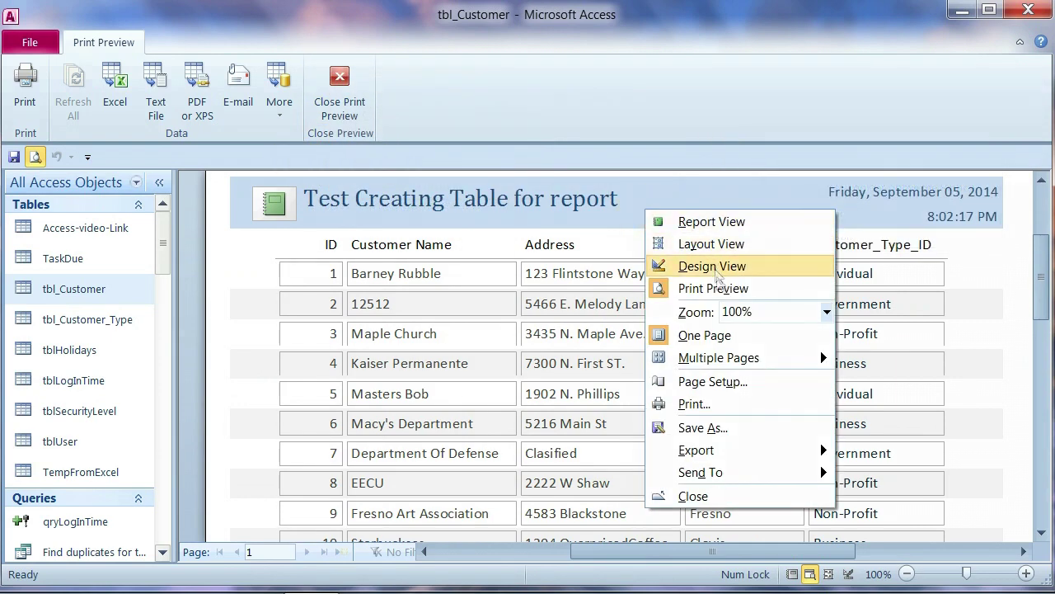
# - Return to Design View and rename the Customer_Type_ID heading to 'Customer_Type'
pyautogui.click(716, 276)
pyautogui.click(894, 299)
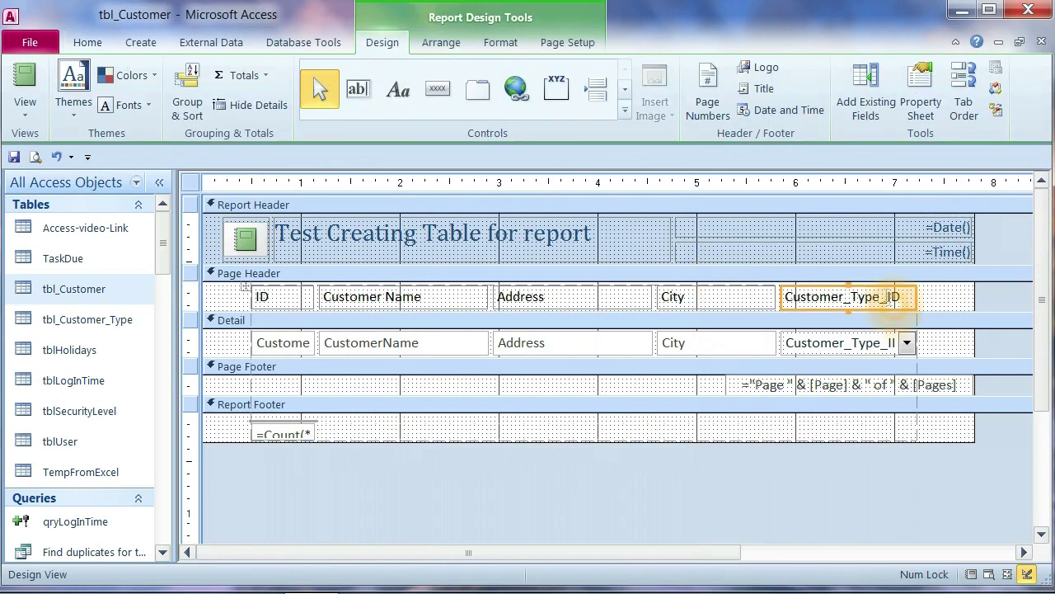
pyautogui.click(895, 292)
pyautogui.click(923, 295)
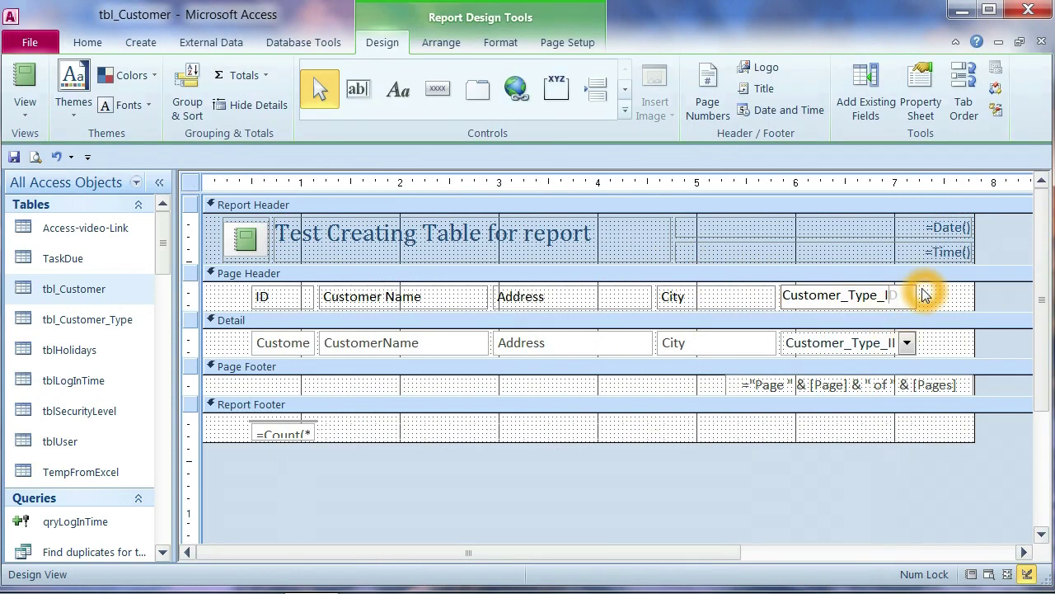
pyautogui.click(219, 343)
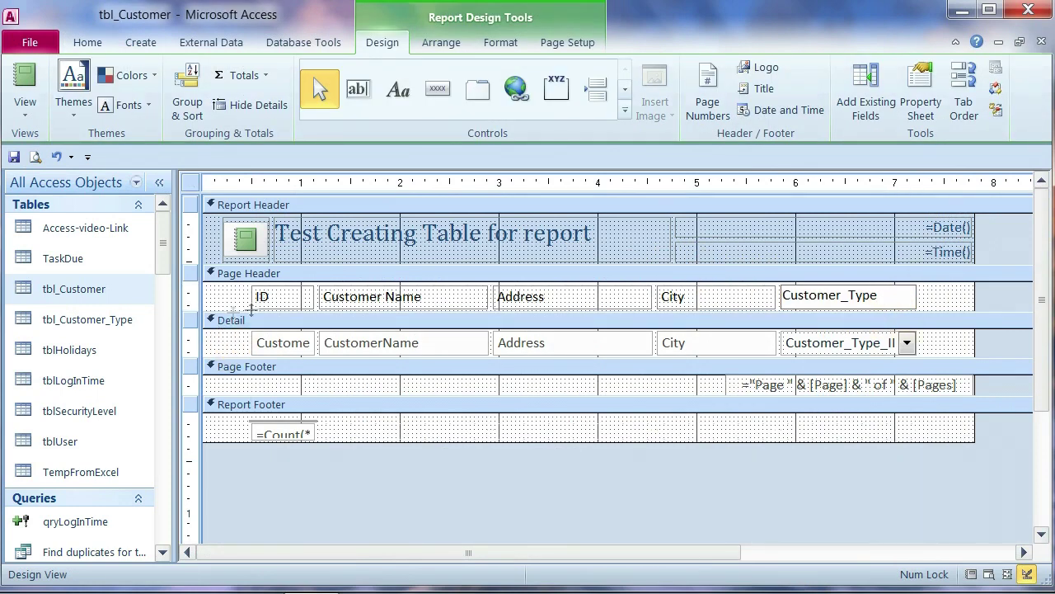
pyautogui.click(272, 326)
# - Select the Detail section bar
pyautogui.click(232, 350)
pyautogui.click(278, 324)
pyautogui.click(254, 239)
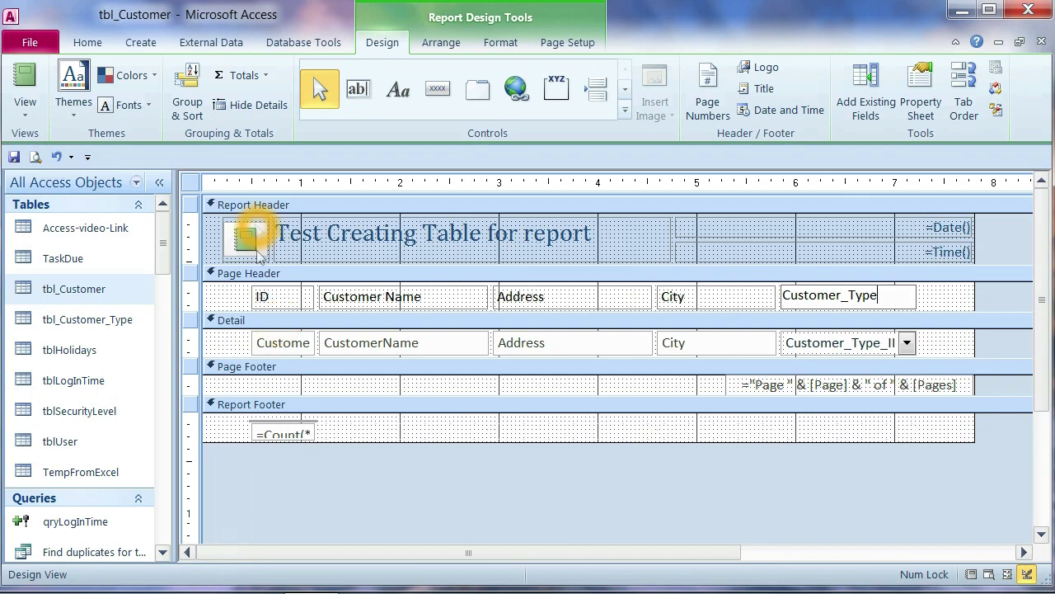
pyautogui.click(266, 325)
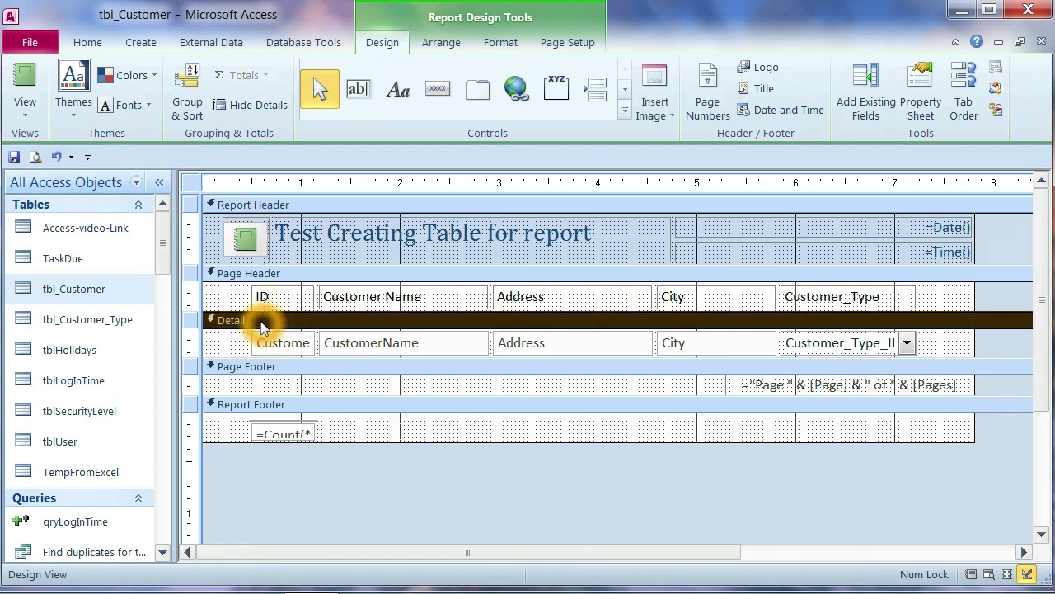
# - Set the Detail section's Alternate Back Color to No Color in the Property Sheet
pyautogui.doubleClick(266, 323)
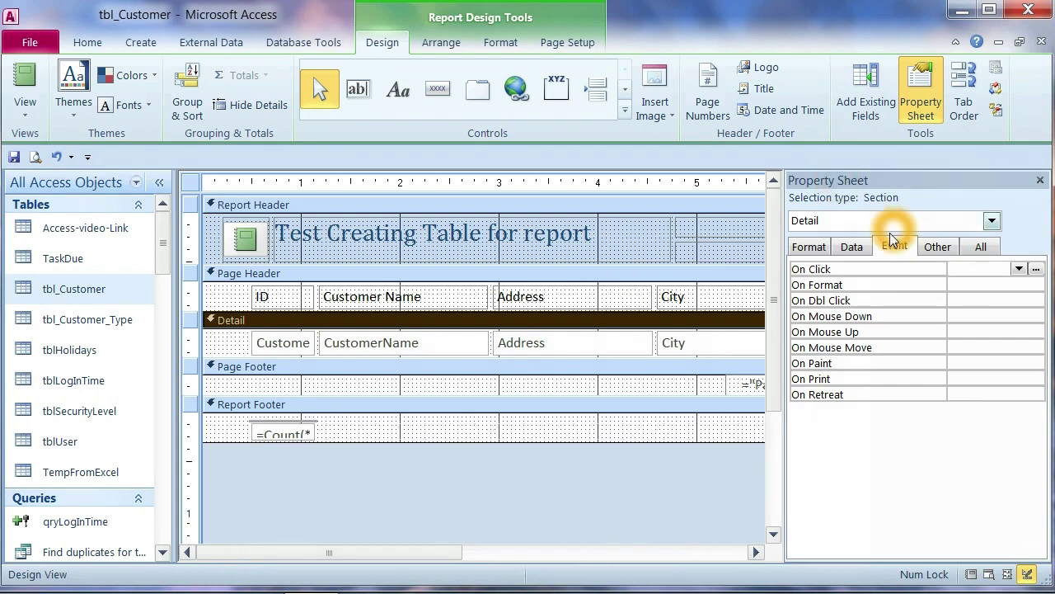
pyautogui.click(810, 248)
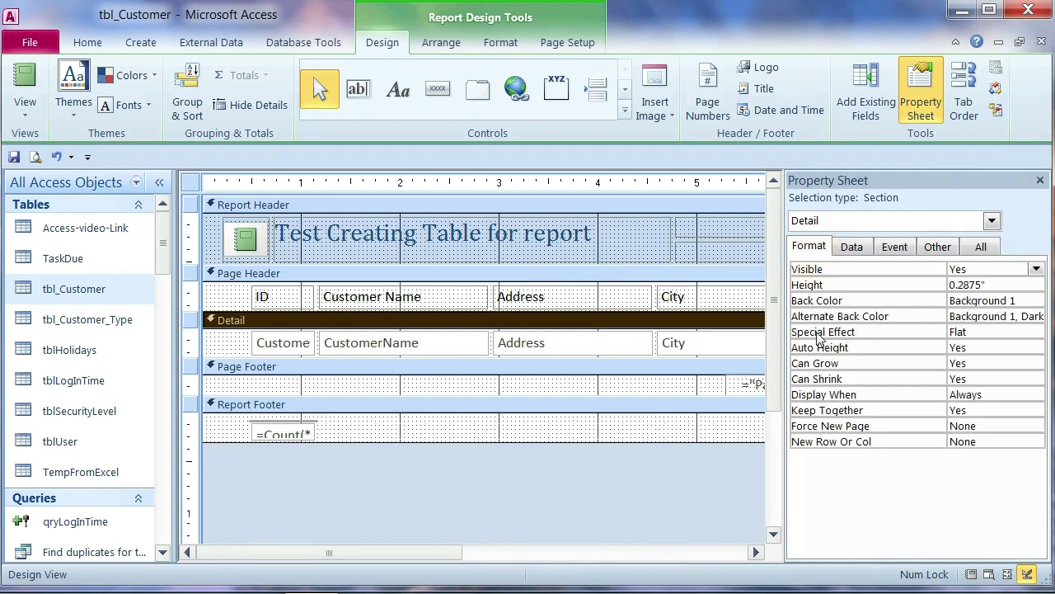
pyautogui.click(978, 316)
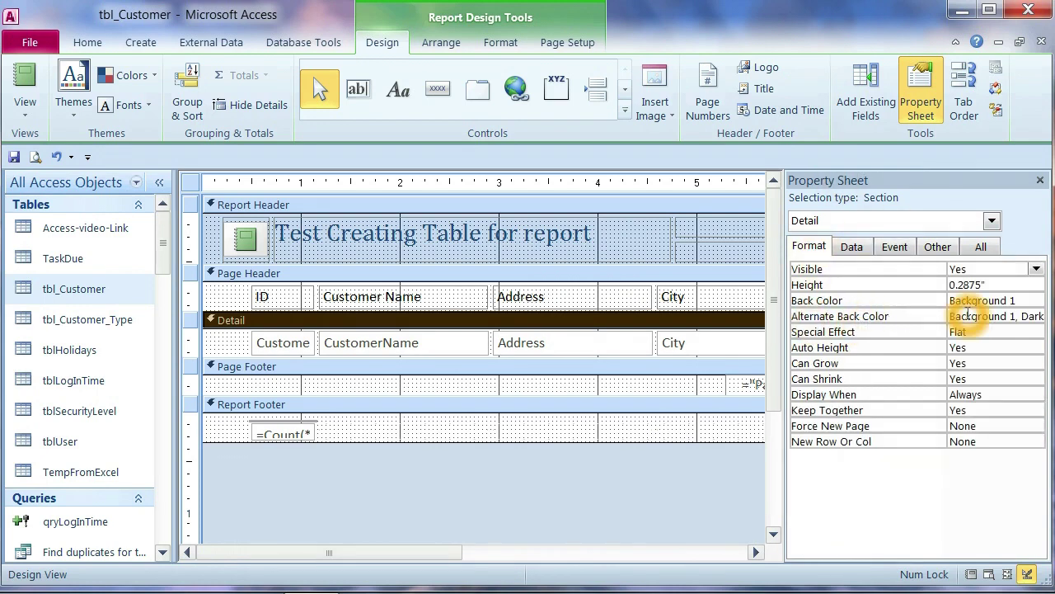
pyautogui.click(1020, 316)
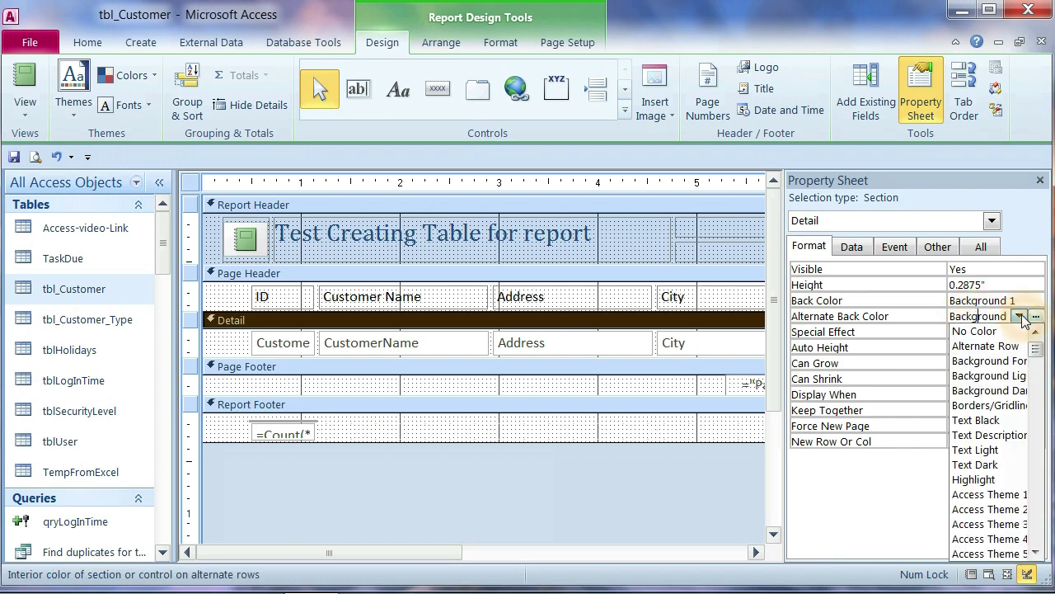
pyautogui.click(971, 330)
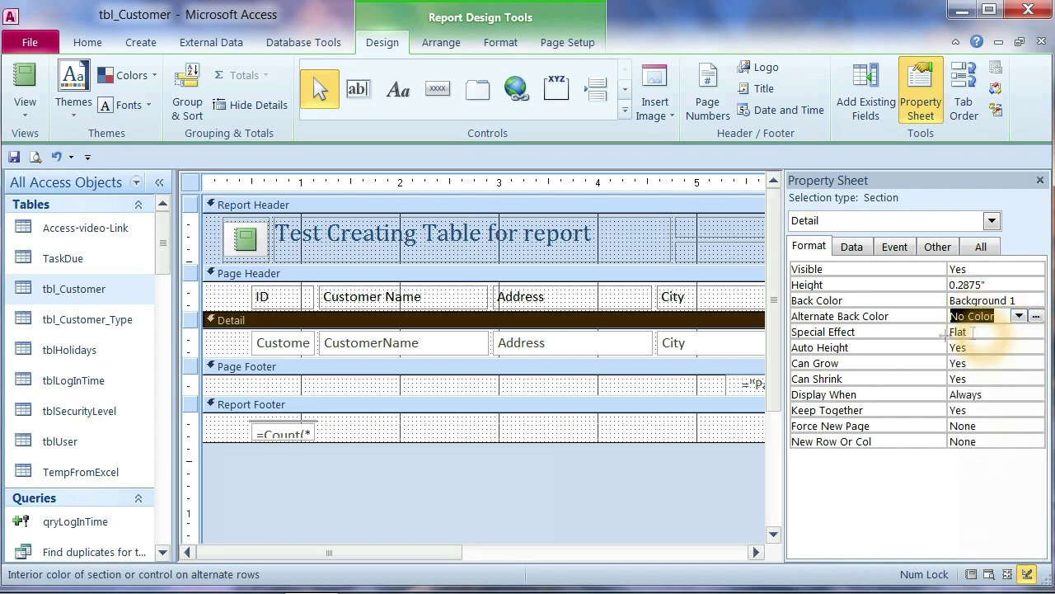
pyautogui.rightClick(191, 188)
pyautogui.click(290, 261)
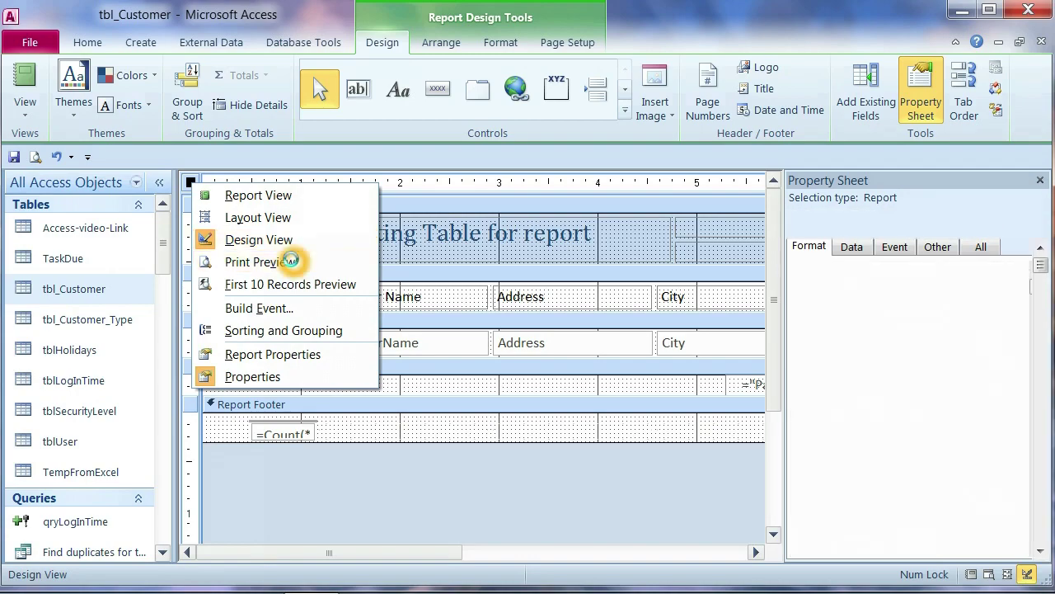
pyautogui.scroll(-3, 483, 330)
pyautogui.scroll(-5, 541, 414)
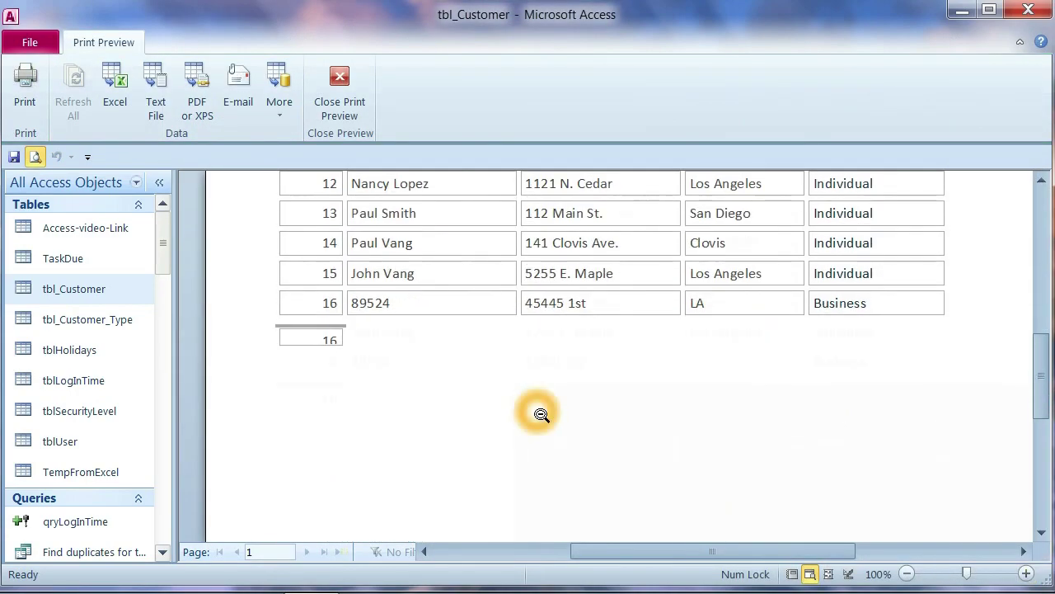
pyautogui.scroll(8, 540, 414)
pyautogui.rightClick(380, 251)
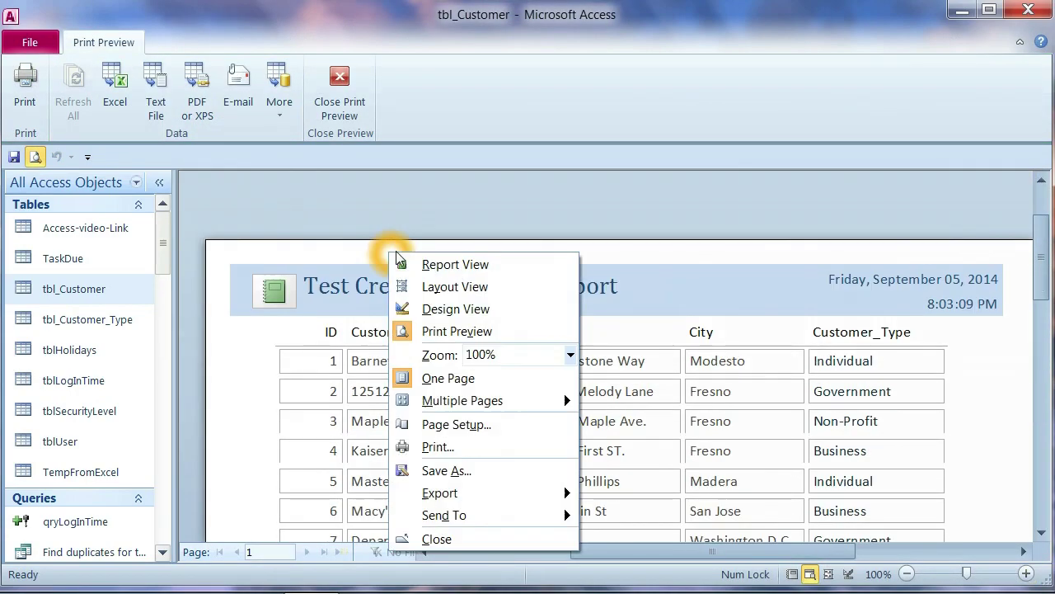
pyautogui.click(463, 307)
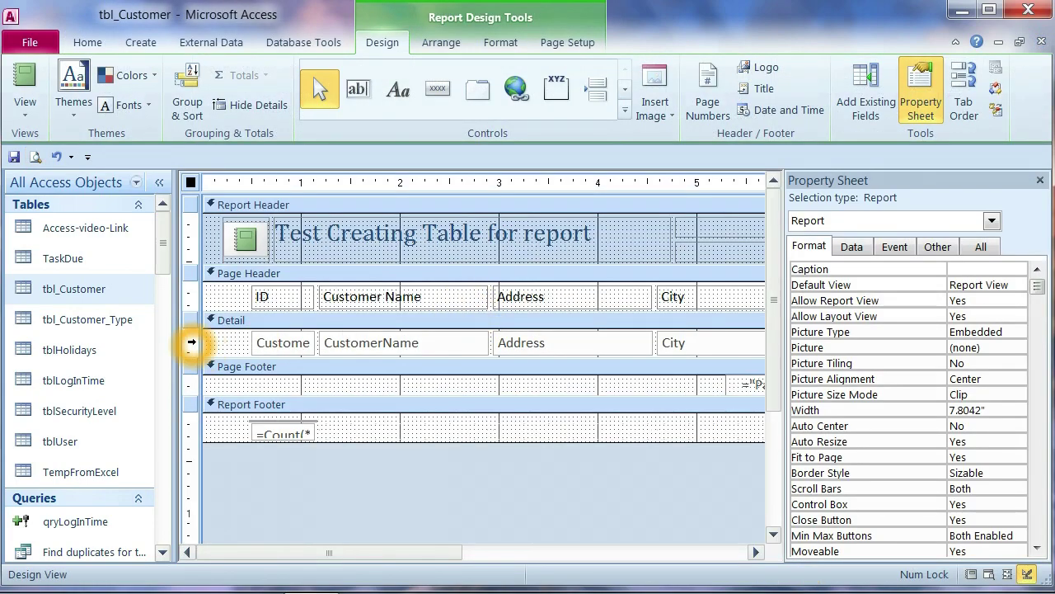
# - Give all Detail row field boxes a Transparent shape outline
pyautogui.click(191, 341)
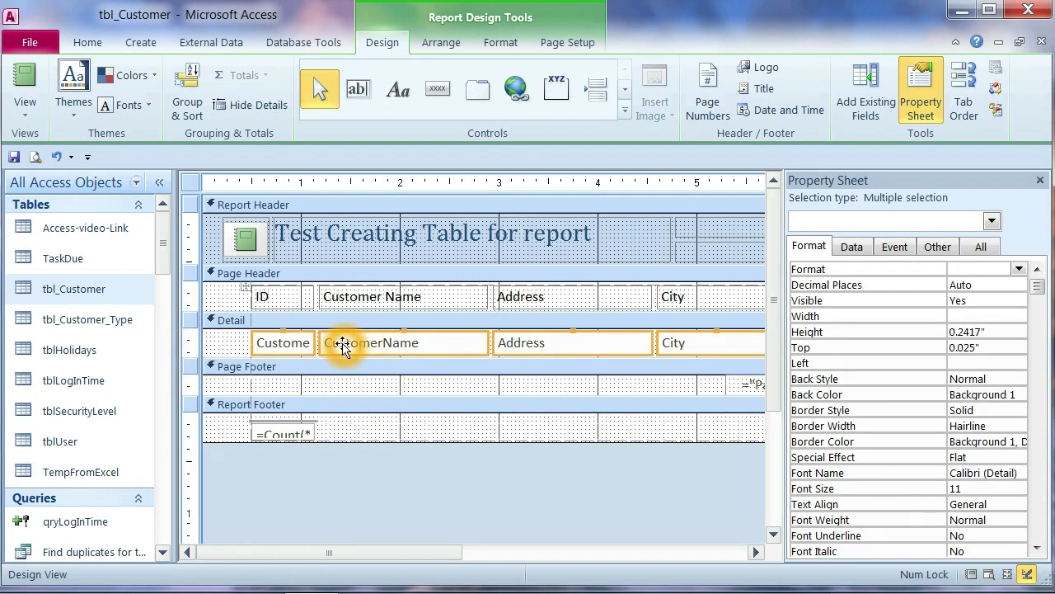
pyautogui.click(499, 45)
pyautogui.click(811, 89)
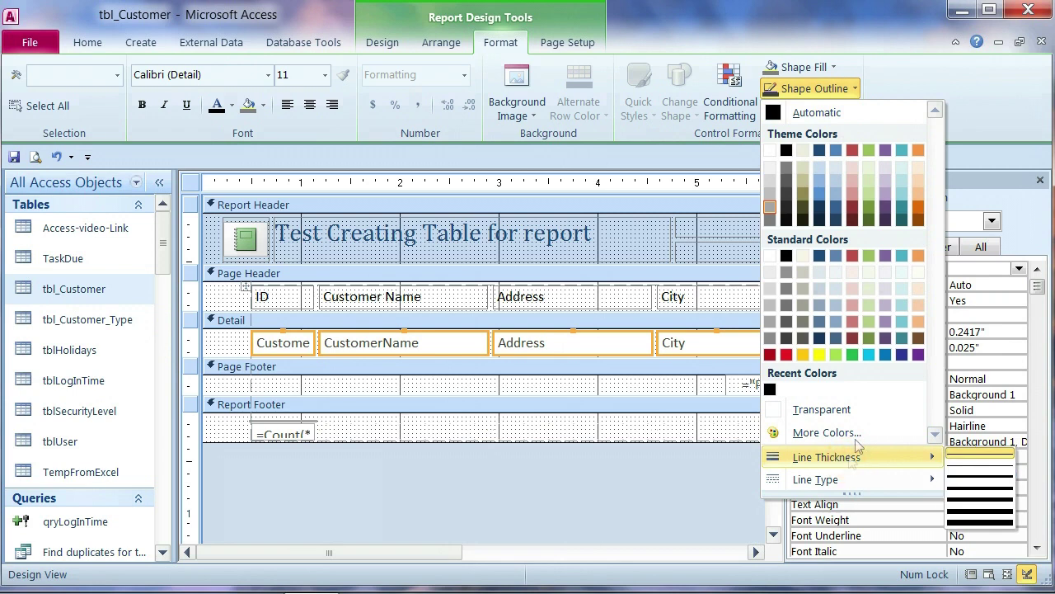
pyautogui.click(822, 413)
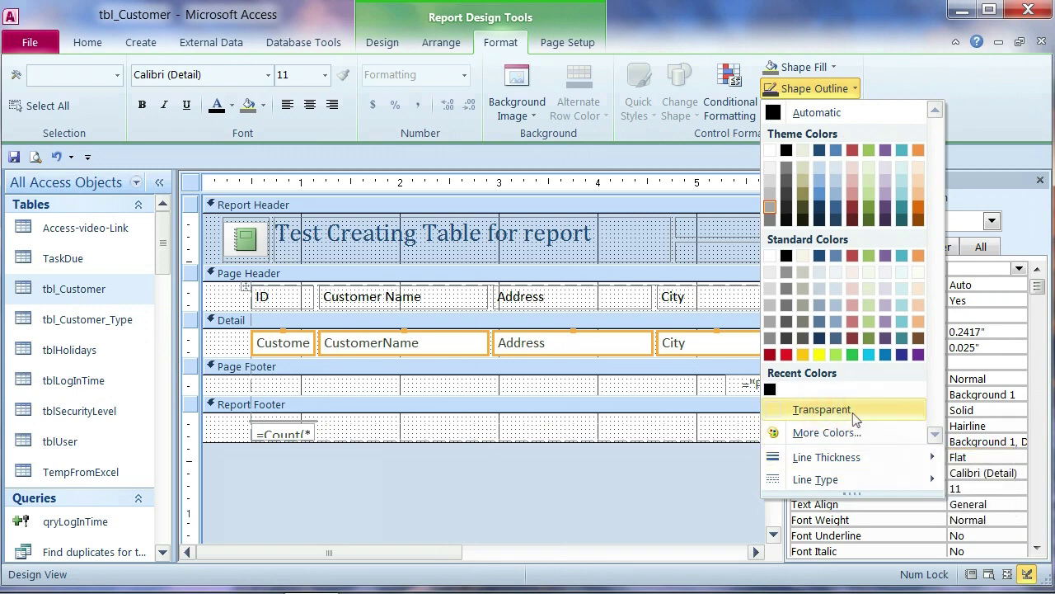
pyautogui.click(854, 412)
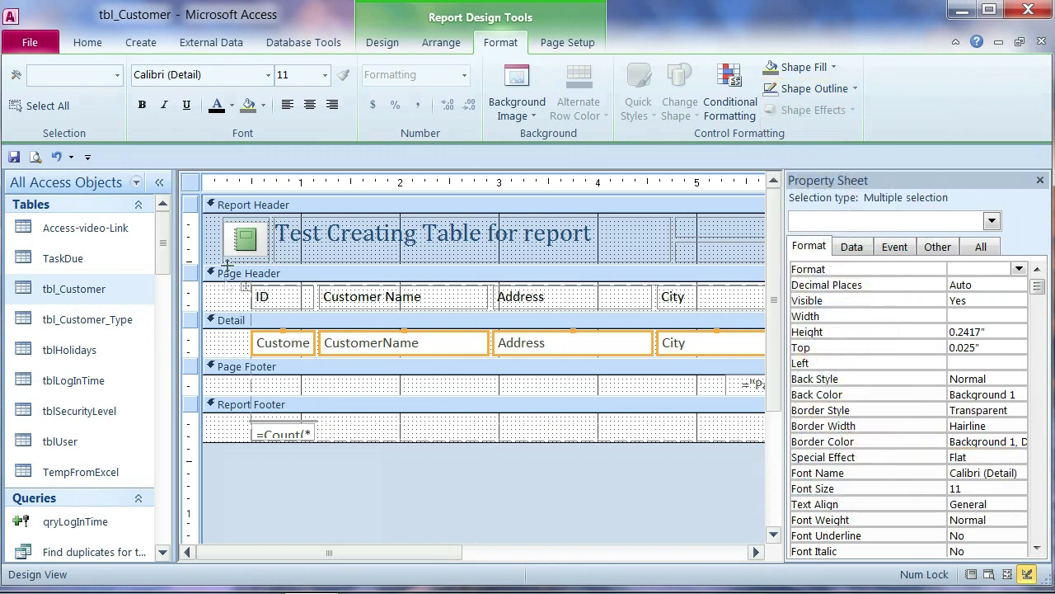
# - Preview the customer report to check the rows print without borders, then return to Design View
pyautogui.rightClick(186, 186)
pyautogui.click(268, 262)
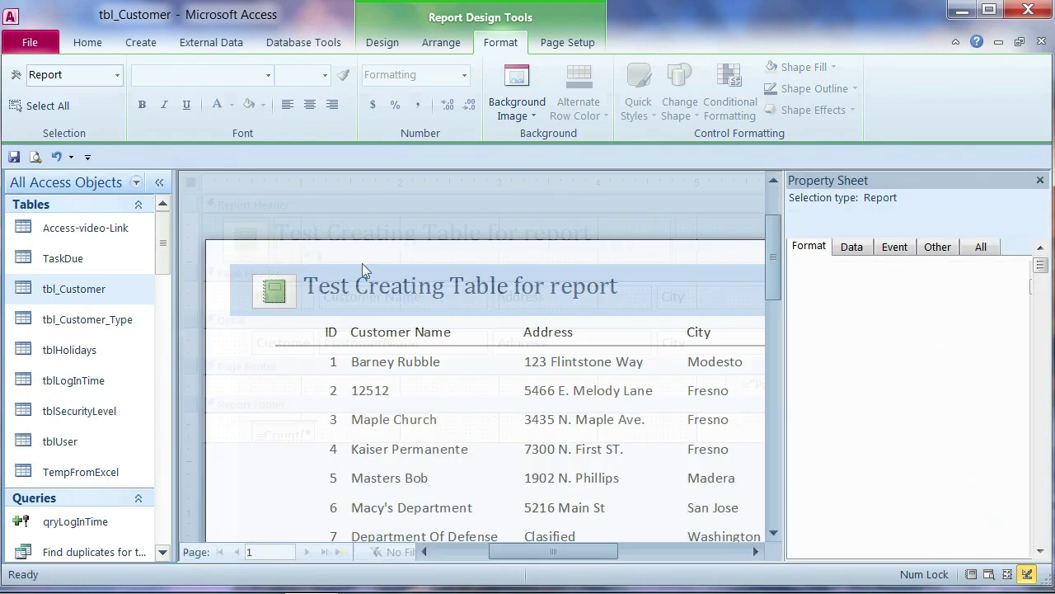
pyautogui.scroll(-5, 534, 313)
pyautogui.scroll(4, 560, 325)
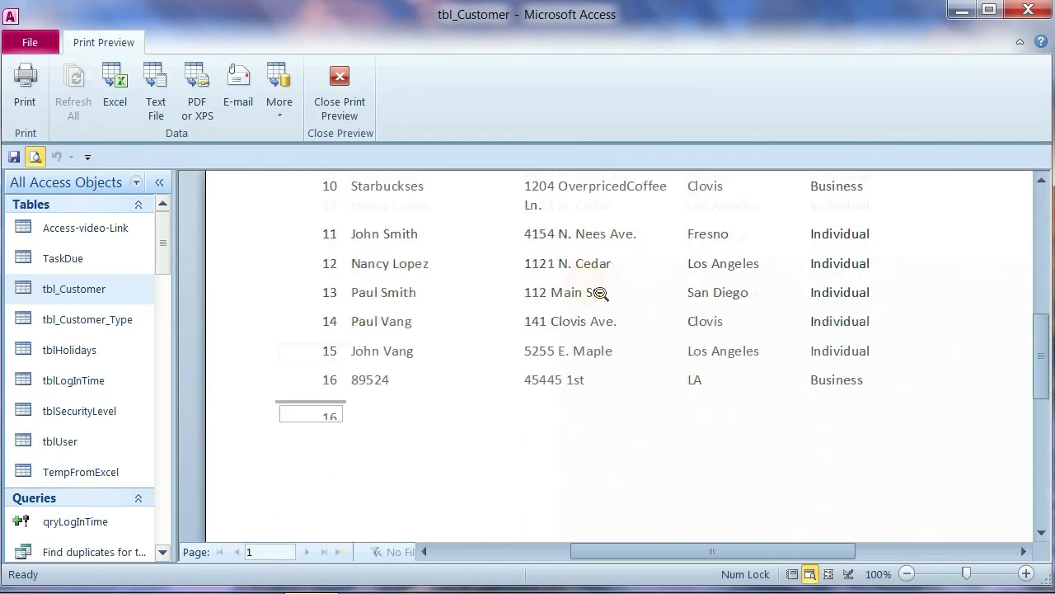
pyautogui.scroll(3, 655, 292)
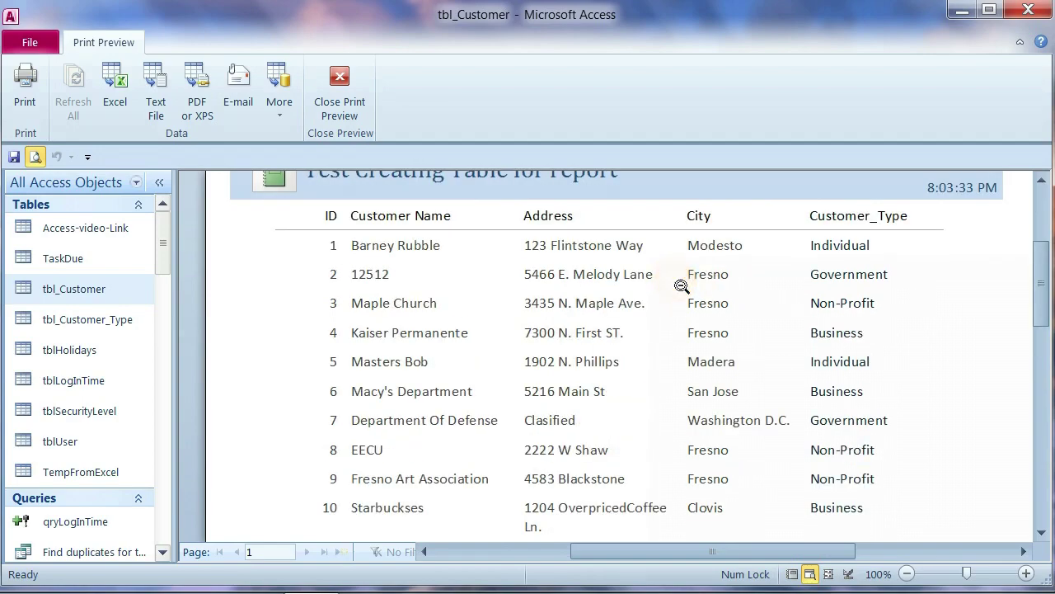
pyautogui.scroll(-1, 681, 285)
pyautogui.scroll(-3, 664, 290)
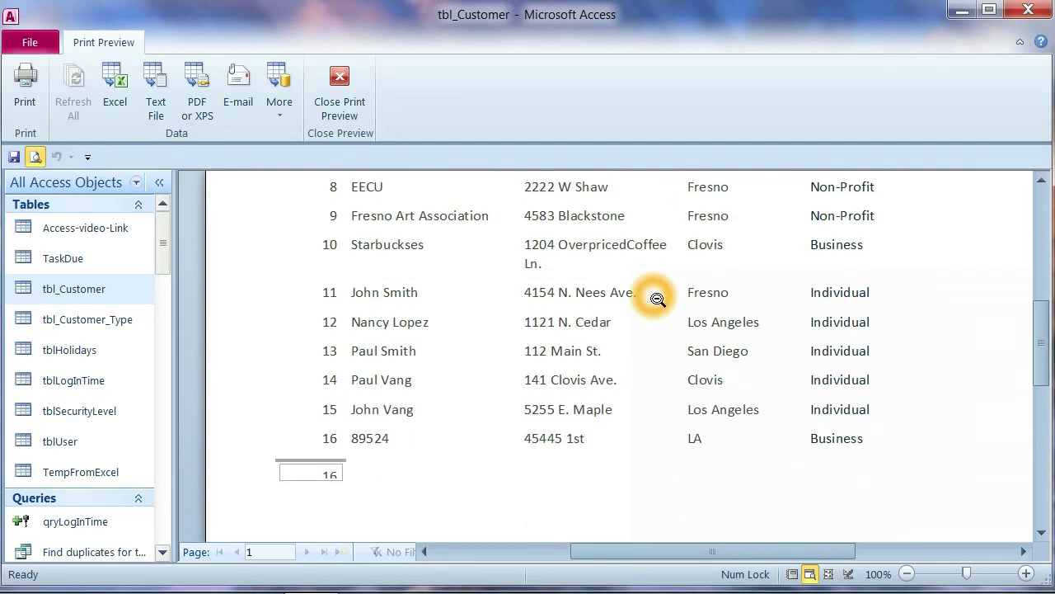
pyautogui.scroll(3, 655, 297)
pyautogui.scroll(-2, 656, 298)
pyautogui.scroll(3, 657, 299)
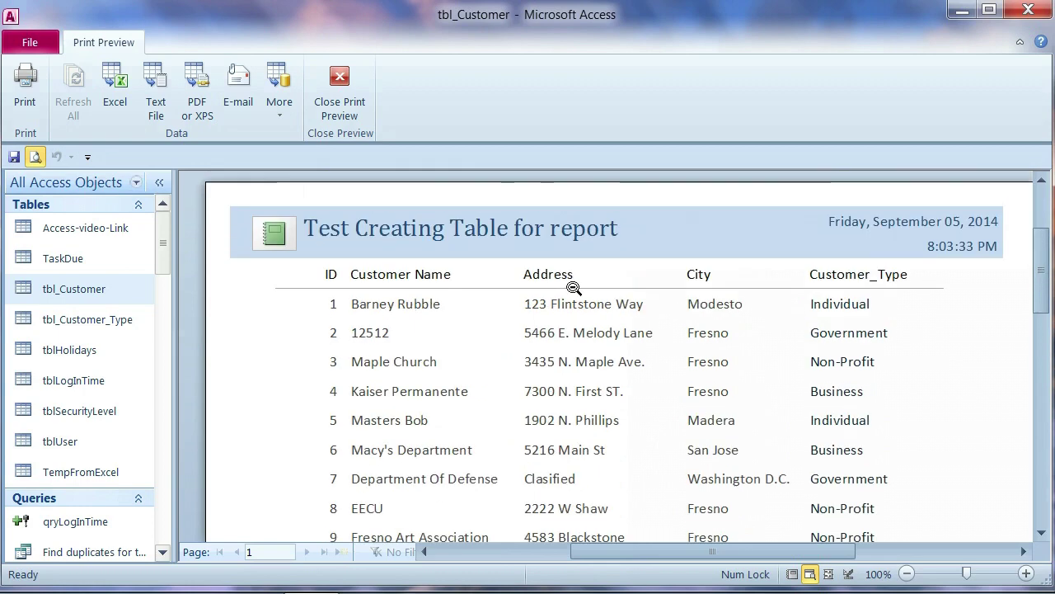
pyautogui.press('Escape')
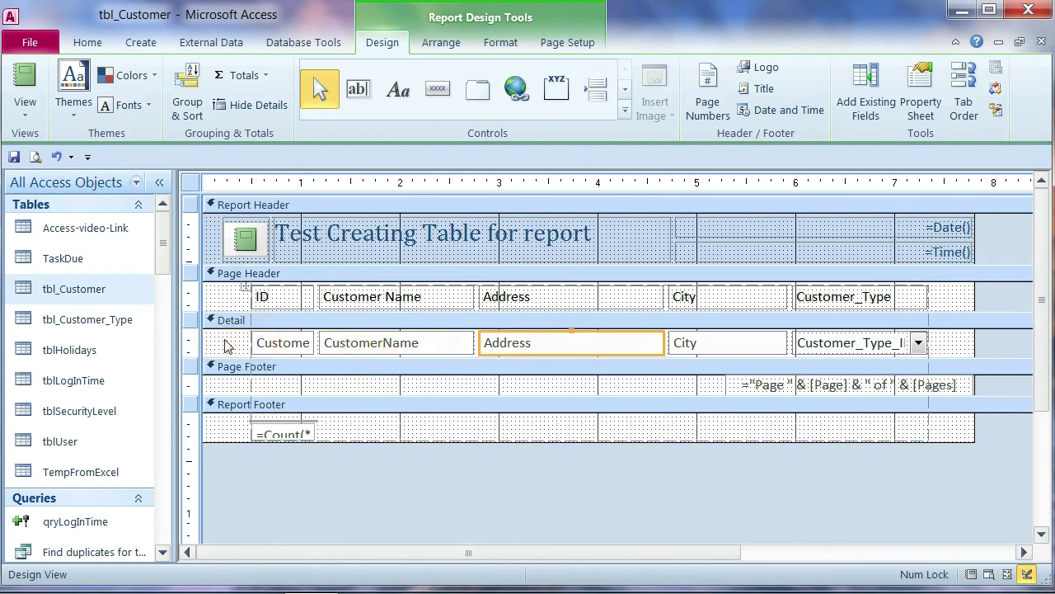
# - Show the customer report in Print Preview and scroll through its title, headings and borderless rows
pyautogui.rightClick(191, 185)
pyautogui.click(265, 241)
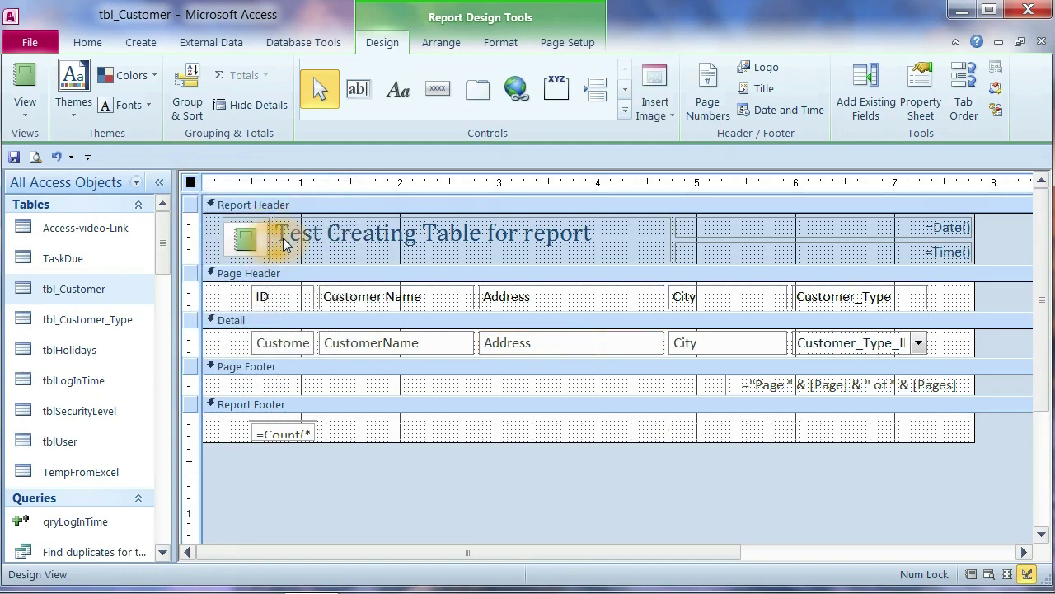
pyautogui.rightClick(195, 189)
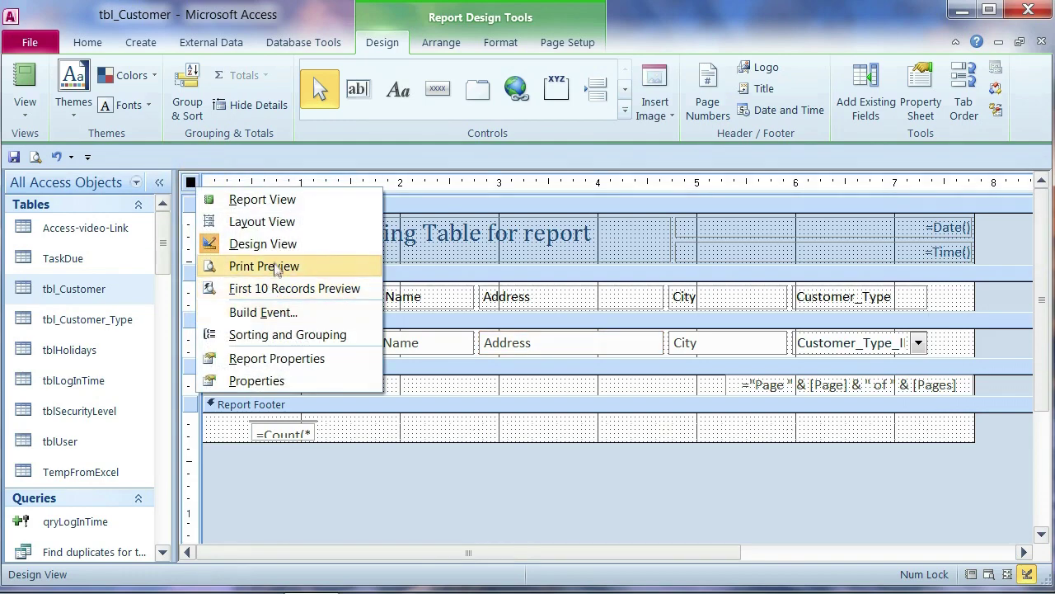
pyautogui.click(272, 265)
pyautogui.scroll(-3, 534, 338)
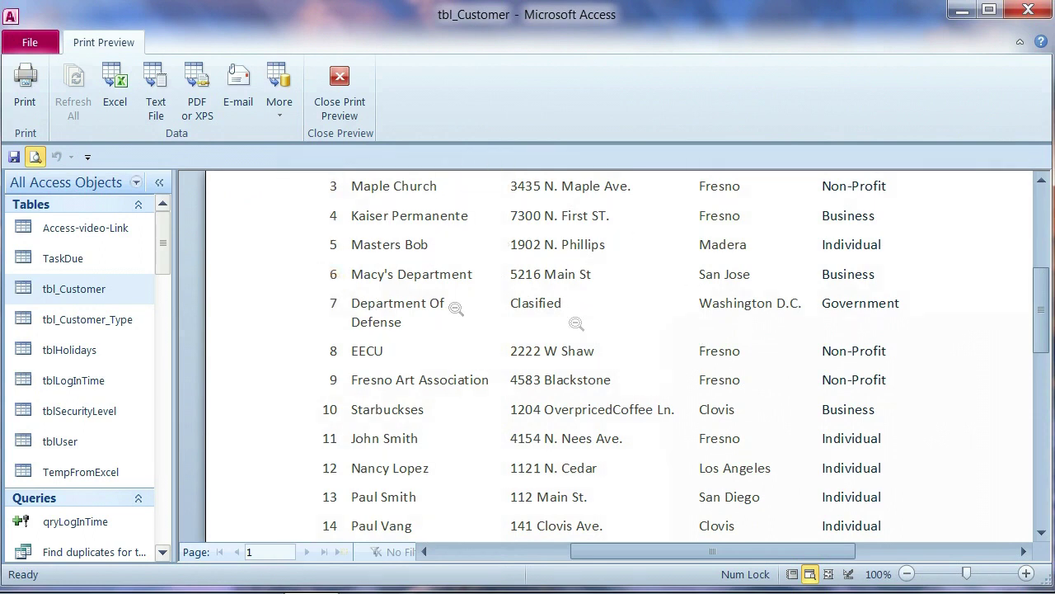
pyautogui.scroll(1, 777, 244)
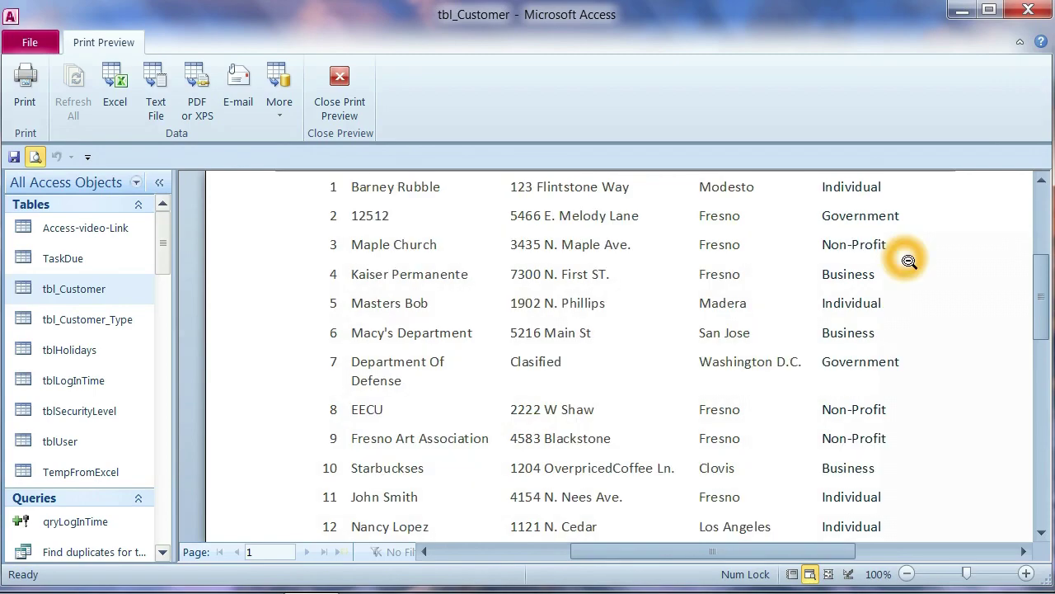
pyautogui.scroll(1, 508, 265)
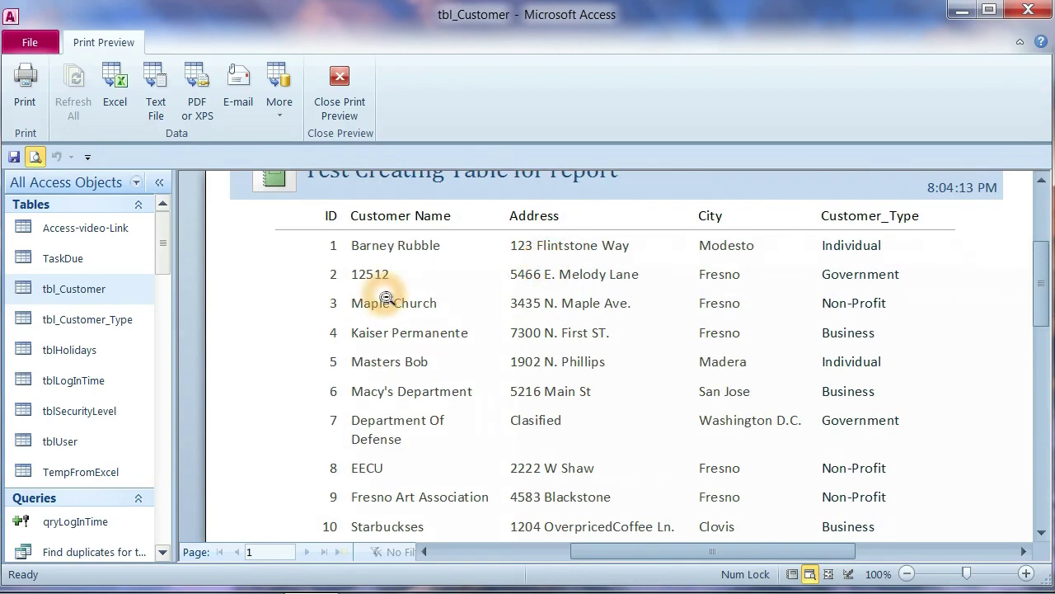
# - Leave Print Preview and switch the customer report back to Design View
pyautogui.scroll(-3, 400, 293)
pyautogui.scroll(3, 401, 295)
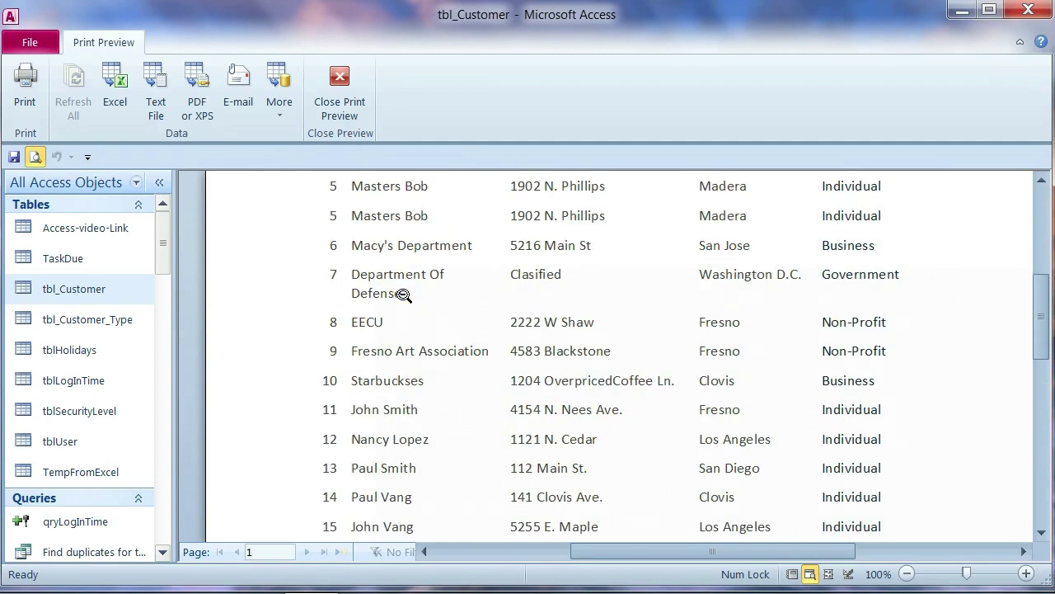
pyautogui.rightClick(367, 193)
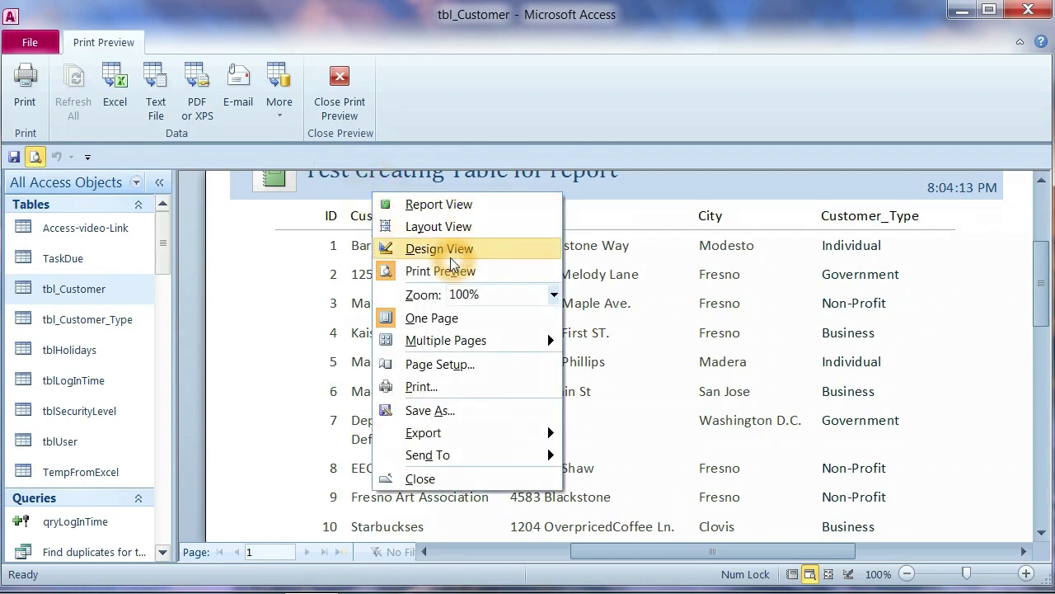
pyautogui.click(406, 183)
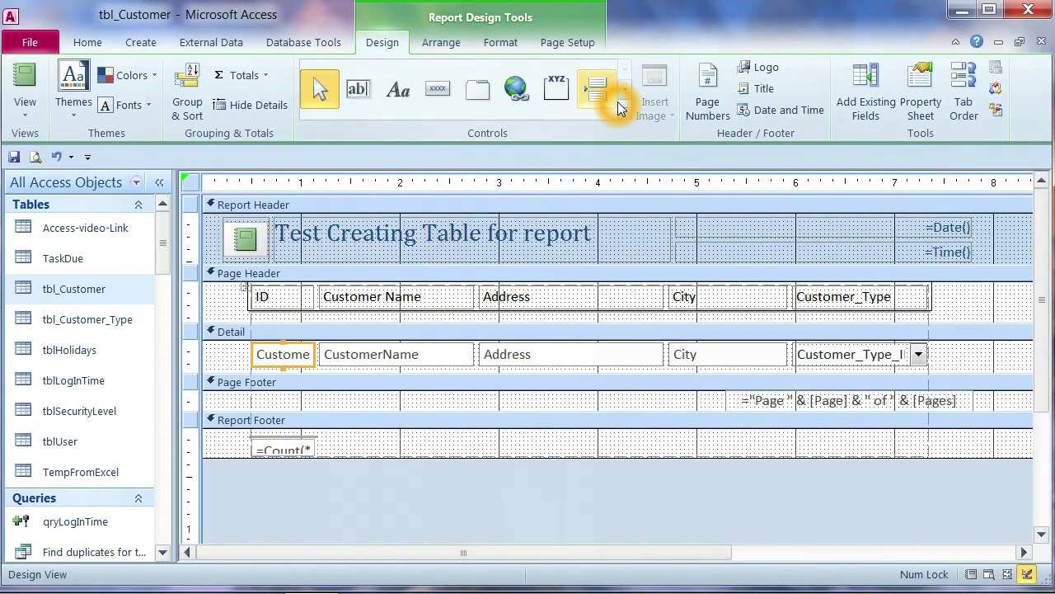
# - Draw a horizontal line under the Detail row fields with the Line control
pyautogui.click(625, 108)
pyautogui.click(396, 124)
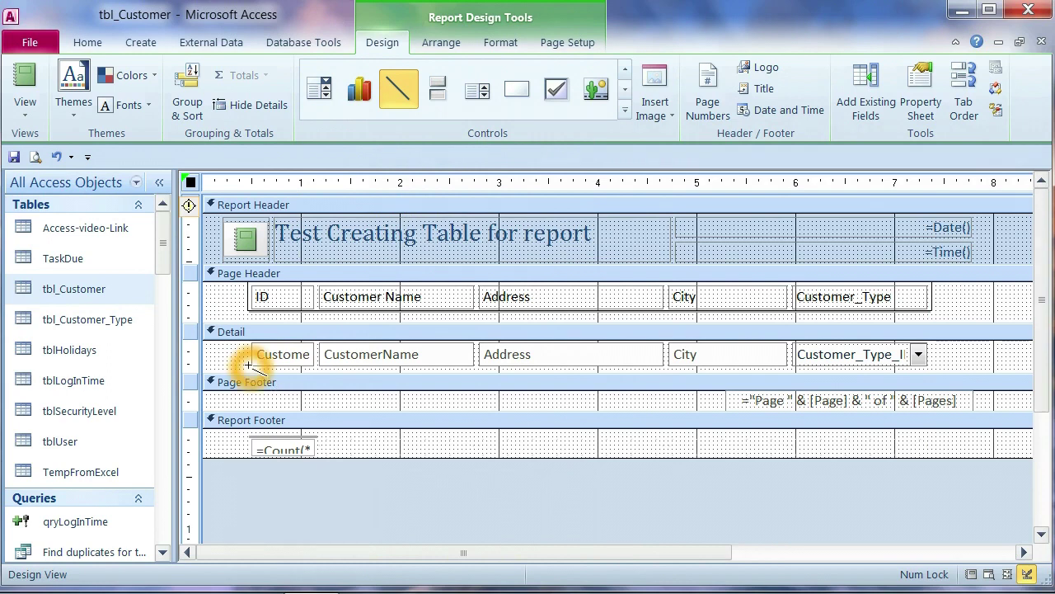
pyautogui.moveTo(252, 368); pyautogui.dragTo(934, 368)
pyautogui.click(961, 363)
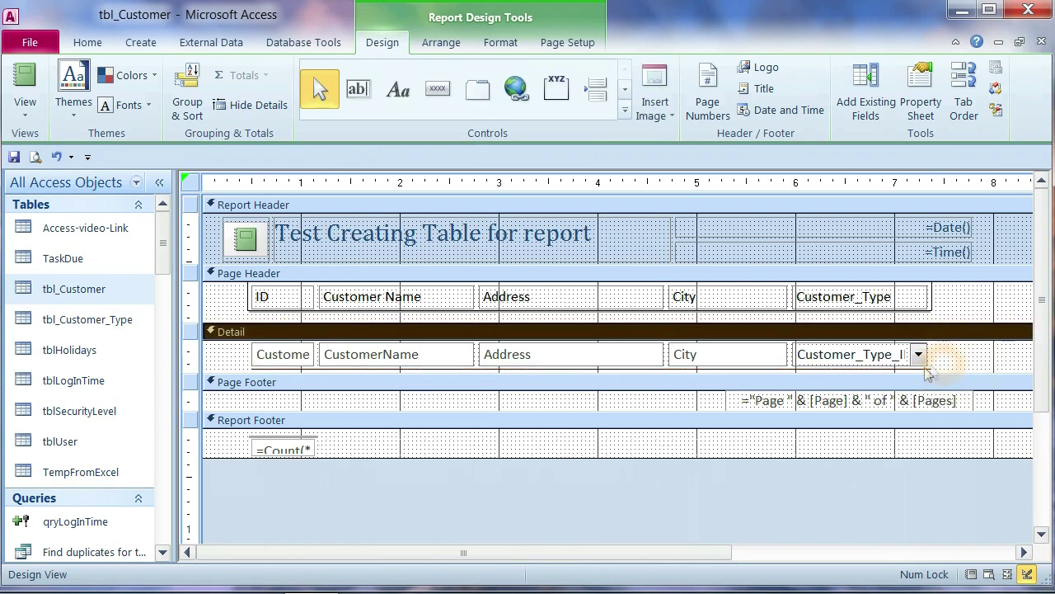
pyautogui.click(924, 368)
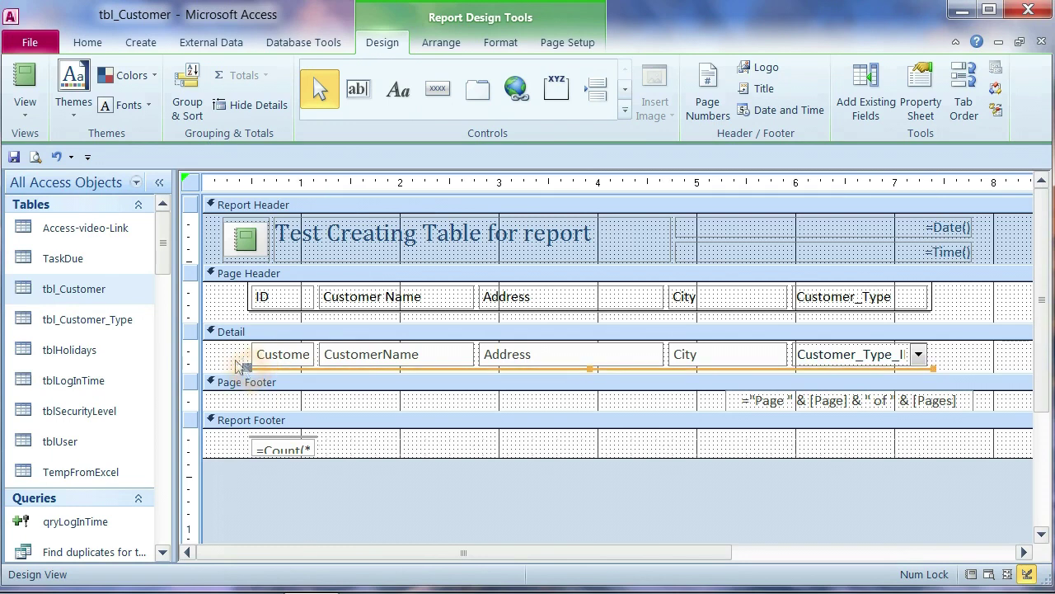
pyautogui.click(230, 361)
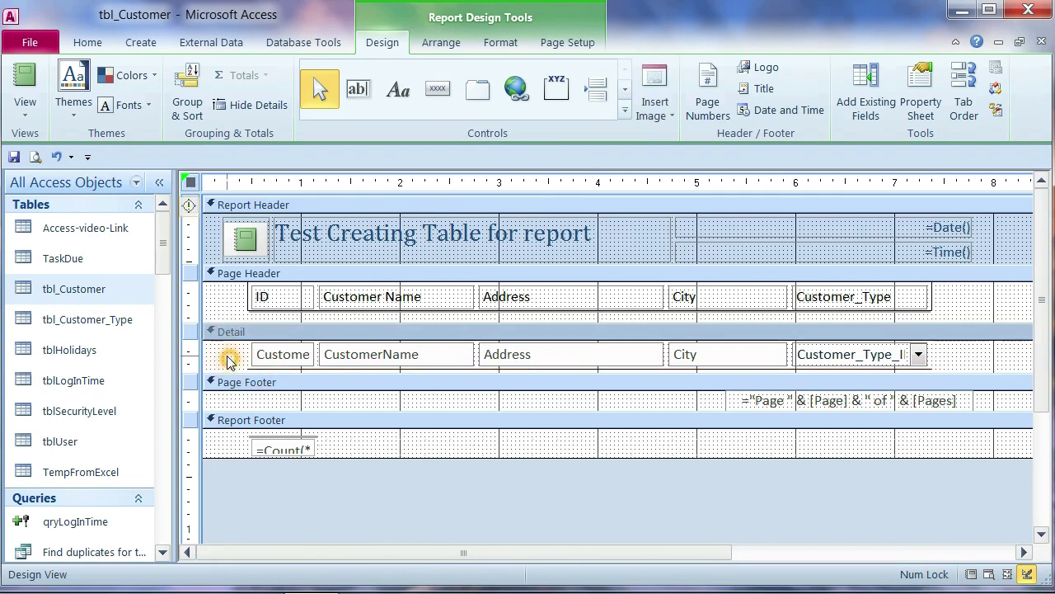
# - Draw vertical lines in the Detail section at its right end and down its left edge
pyautogui.click(625, 108)
pyautogui.click(401, 114)
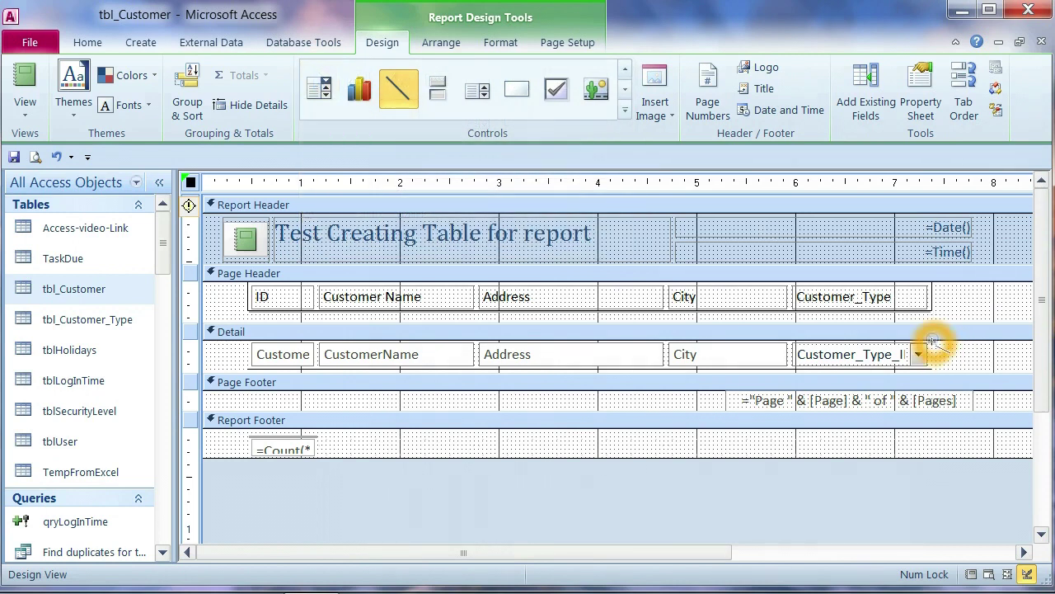
pyautogui.moveTo(933, 340)
pyautogui.mouseDown()
pyautogui.moveTo(935, 371)
pyautogui.moveTo(933, 361)
pyautogui.mouseUp()
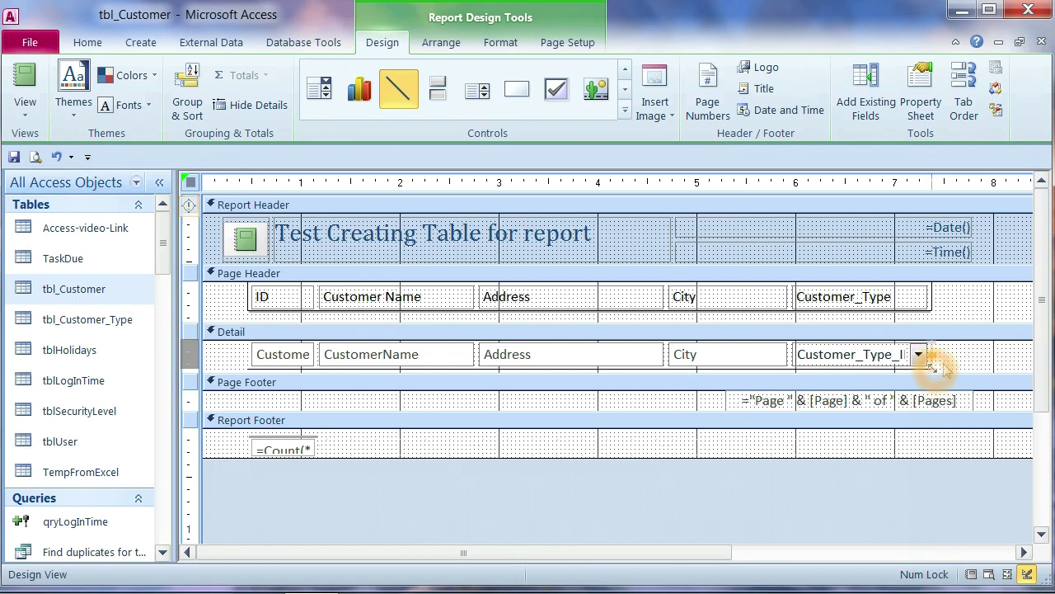
pyautogui.click(624, 110)
pyautogui.click(396, 112)
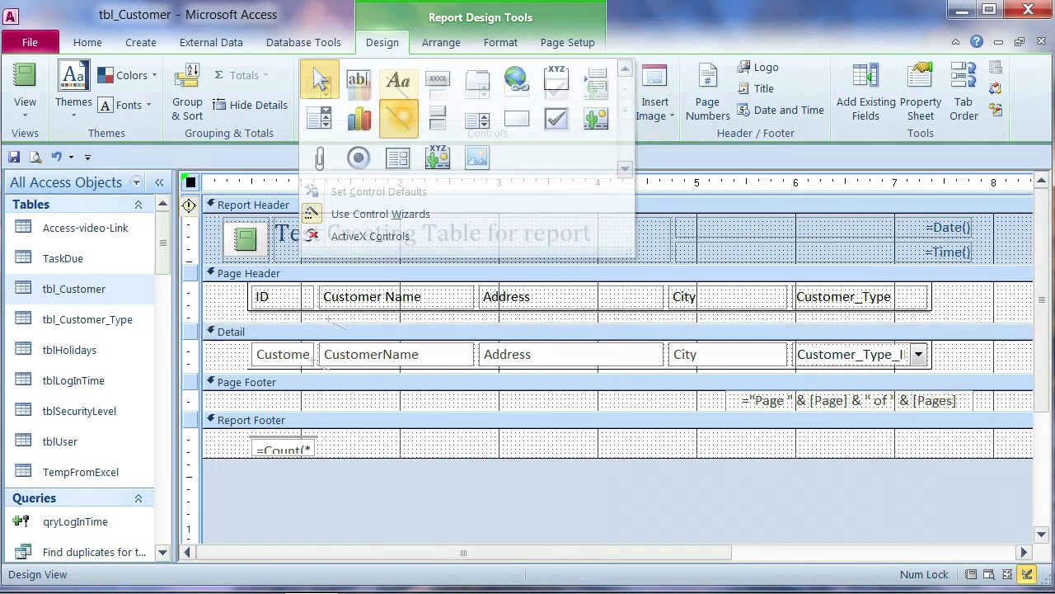
pyautogui.click(244, 337)
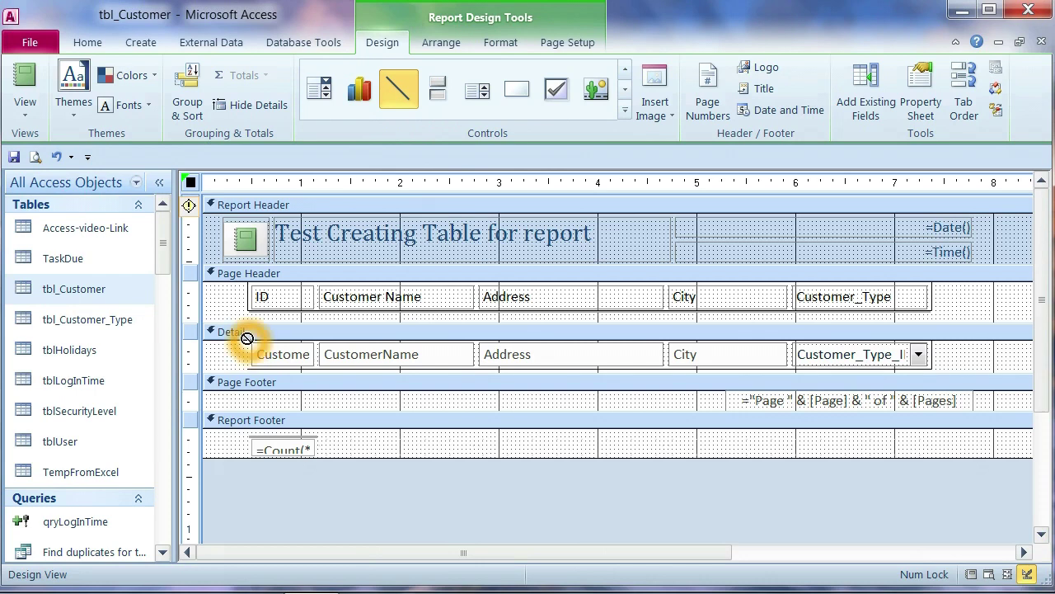
pyautogui.moveTo(246, 341)
pyautogui.mouseDown()
pyautogui.moveTo(246, 371)
pyautogui.moveTo(248, 354)
pyautogui.moveTo(303, 365)
pyautogui.mouseUp()
pyautogui.click(231, 350)
pyautogui.click(300, 368)
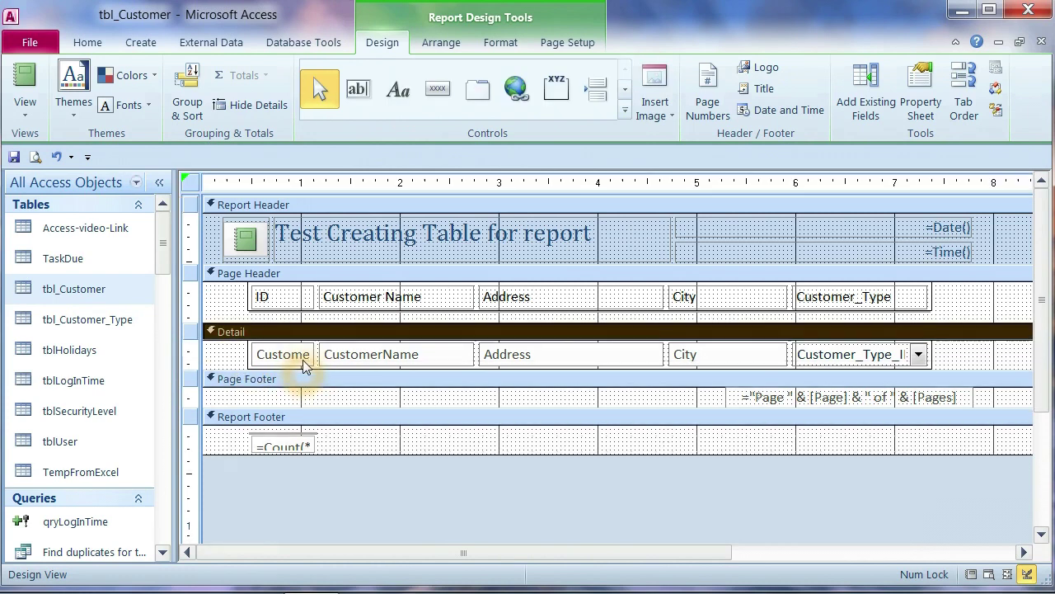
# - Preview the report past the page-width warning and scroll through the 16 ruled customer rows
pyautogui.rightClick(195, 188)
pyautogui.click(277, 262)
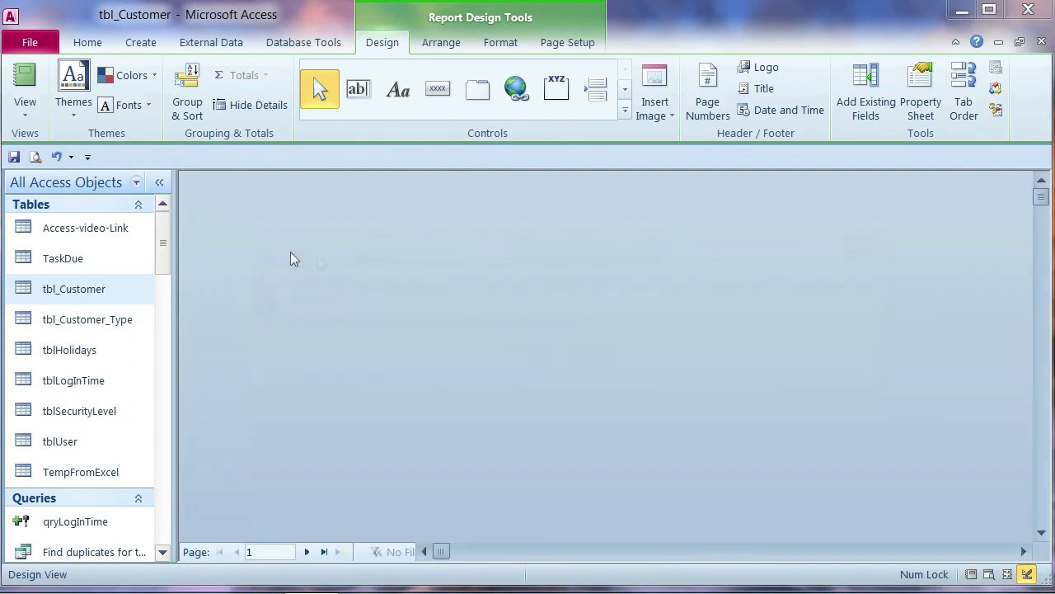
pyautogui.click(523, 352)
pyautogui.scroll(-5, 597, 349)
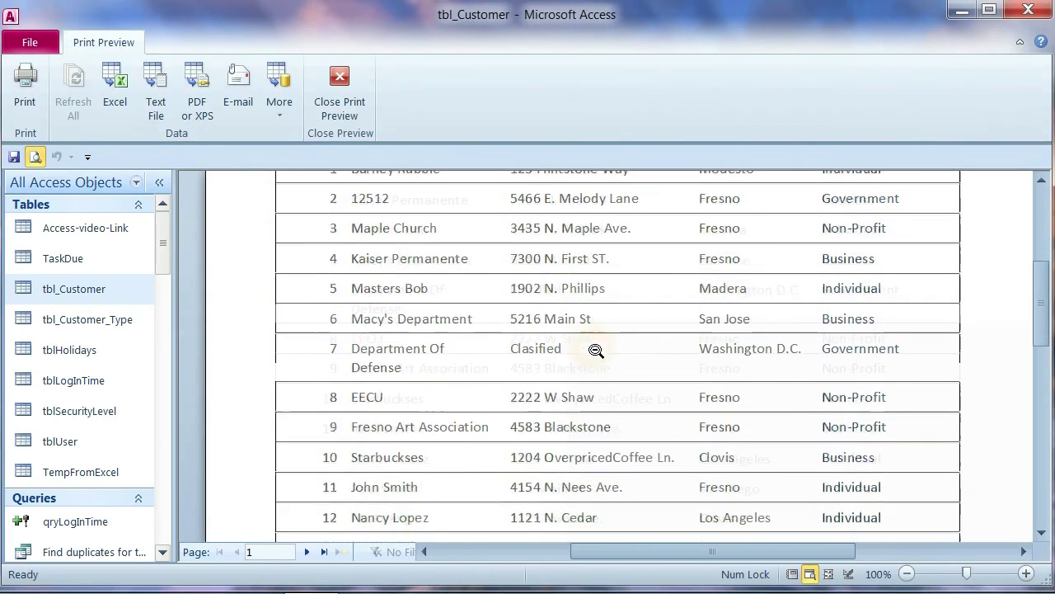
pyautogui.scroll(-3, 610, 302)
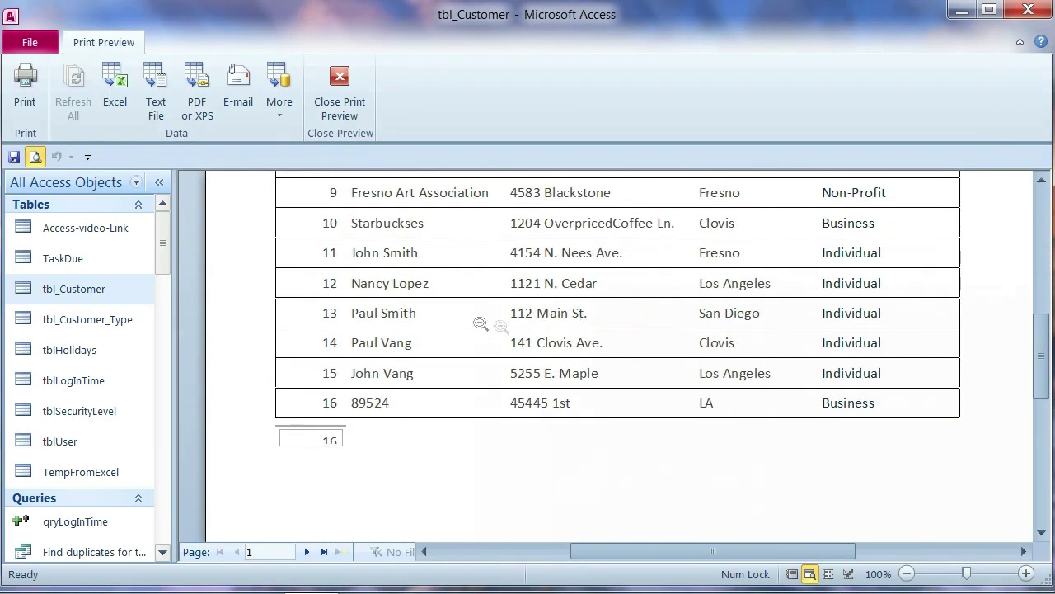
pyautogui.scroll(8, 874, 342)
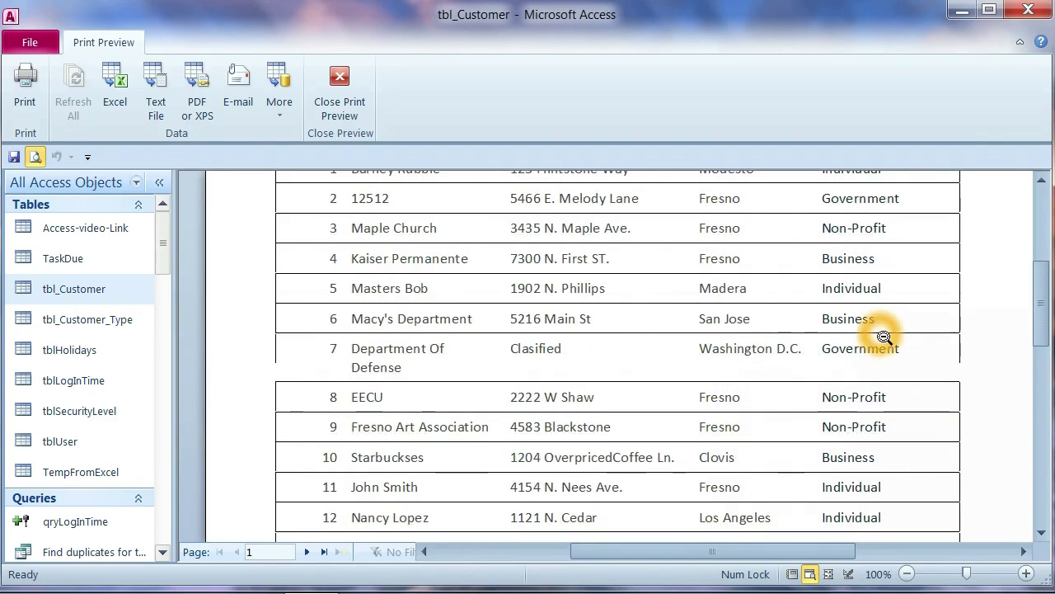
pyautogui.rightClick(347, 212)
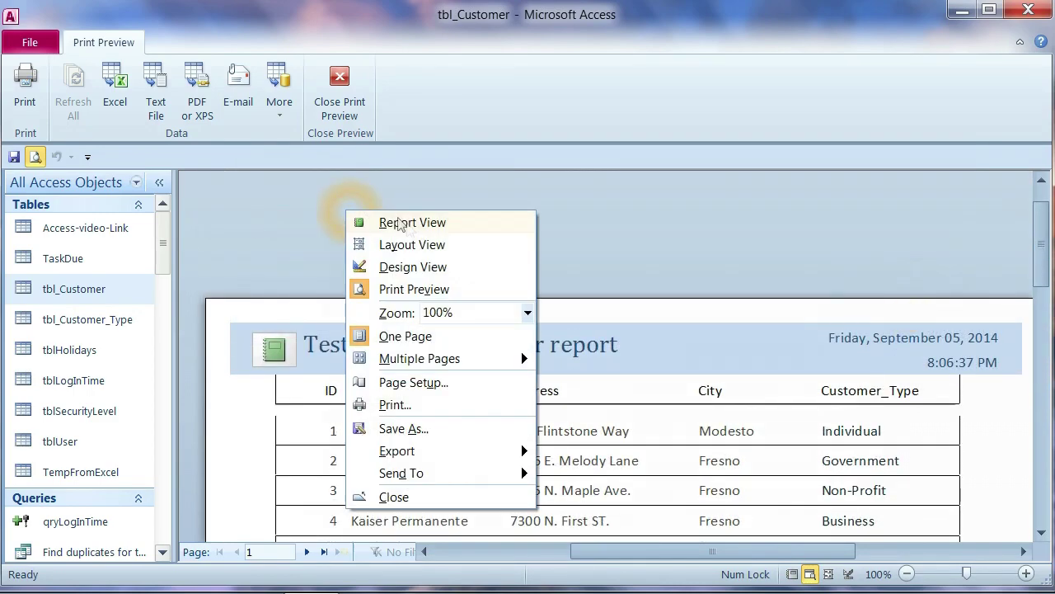
# - Back in Design View, drag the report's right edge left to make it narrower
pyautogui.click(416, 266)
pyautogui.moveTo(707, 552); pyautogui.dragTo(892, 551)
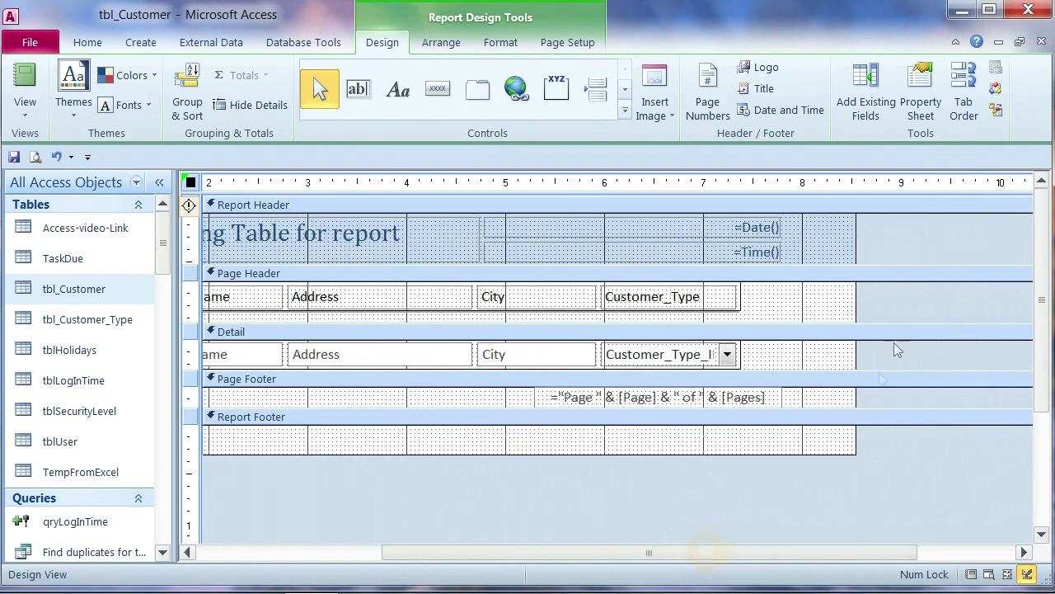
pyautogui.moveTo(856, 308); pyautogui.dragTo(784, 305)
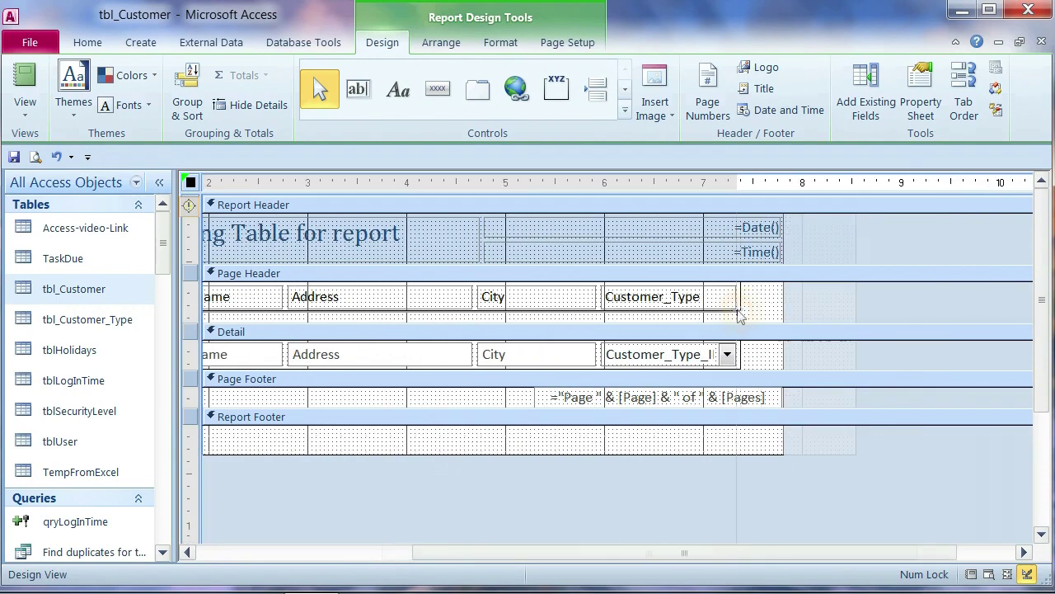
pyautogui.click(578, 550)
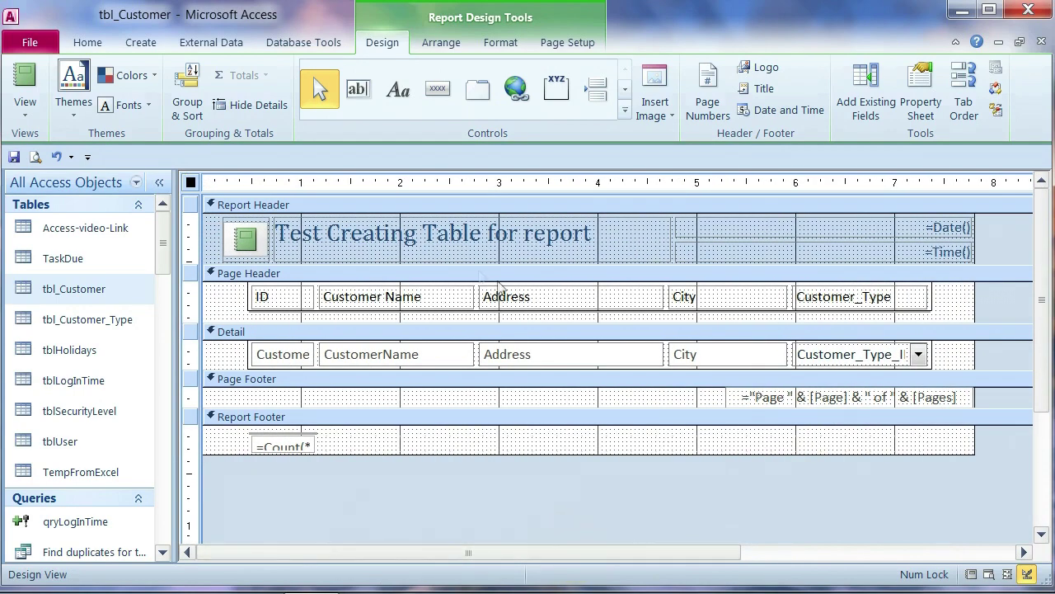
pyautogui.click(494, 318)
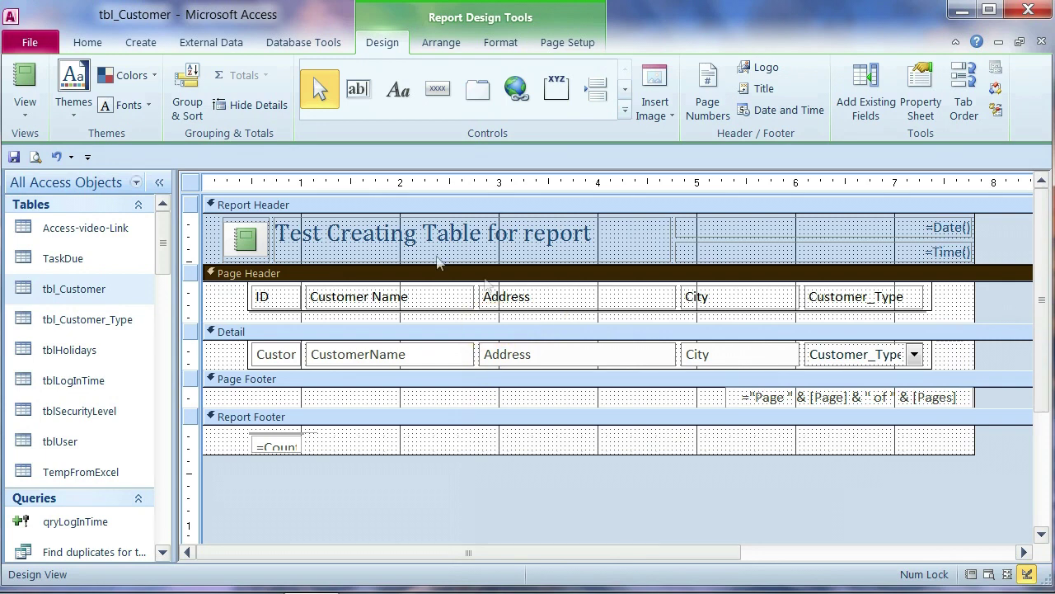
# - Draw vertical Detail dividers between ID and CustomerName and at the next field boundary
pyautogui.click(624, 109)
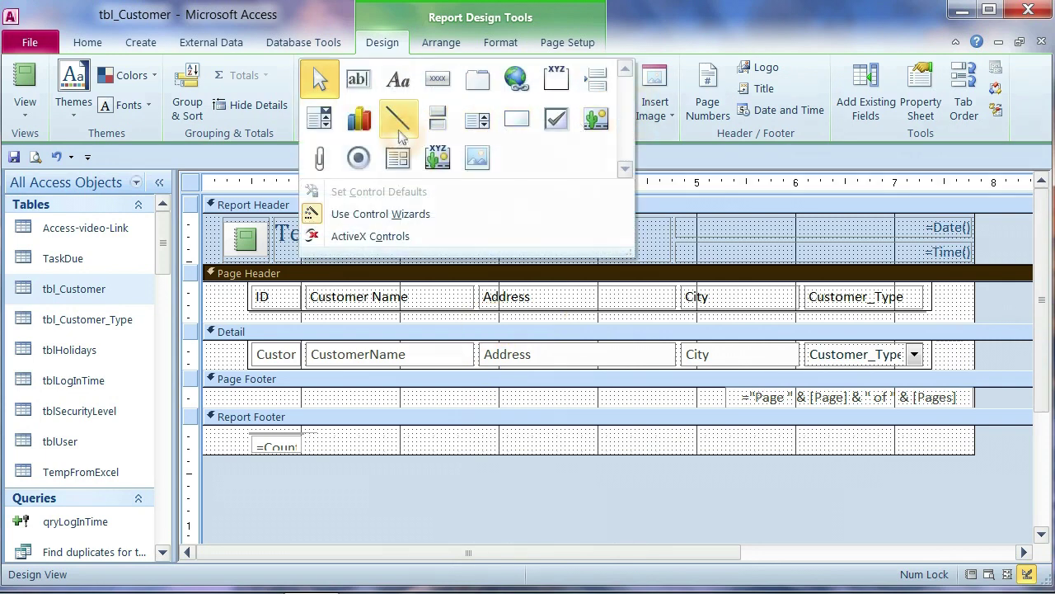
pyautogui.click(398, 118)
pyautogui.click(305, 340)
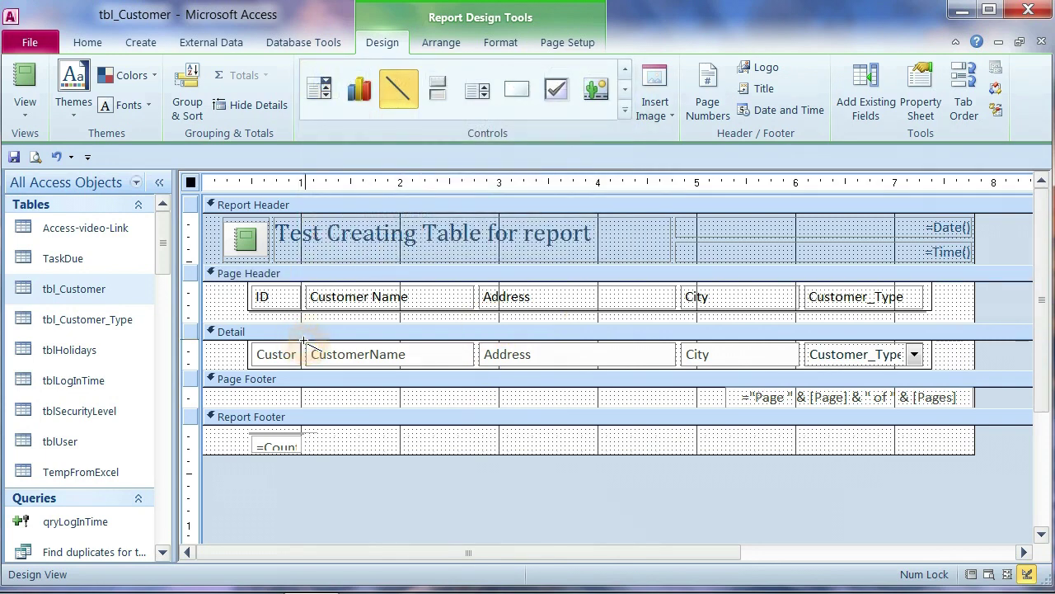
pyautogui.moveTo(305, 356); pyautogui.dragTo(310, 368)
pyautogui.click(621, 112)
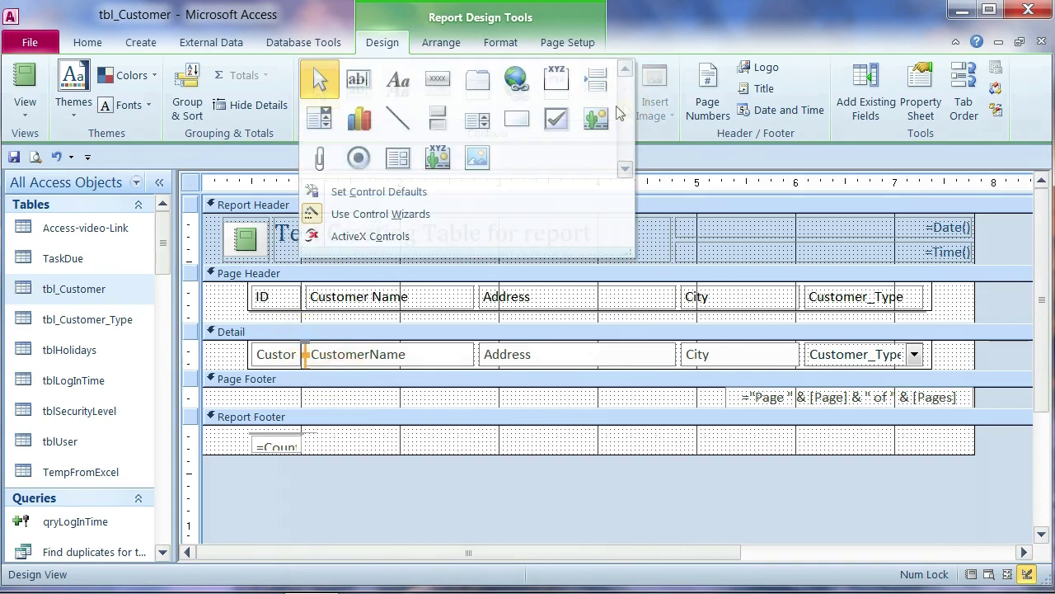
pyautogui.click(398, 117)
pyautogui.click(480, 340)
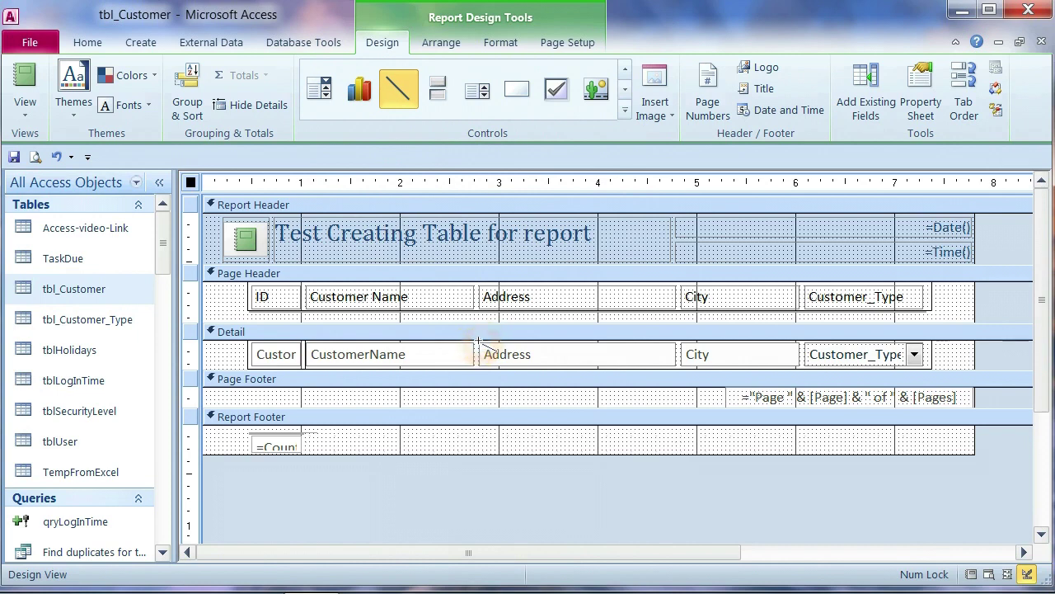
pyautogui.moveTo(472, 338); pyautogui.dragTo(475, 370)
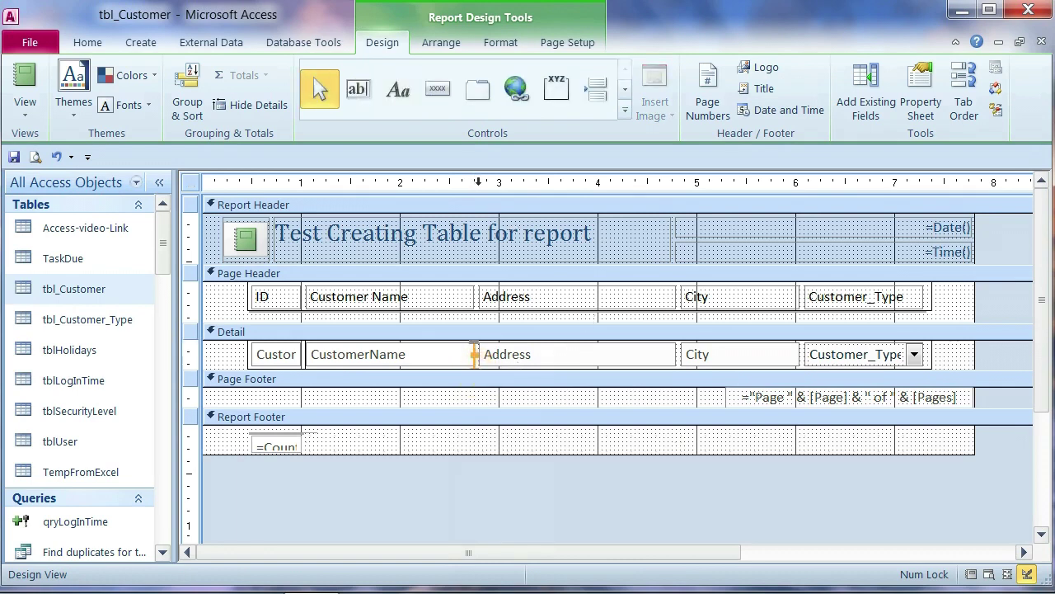
# - Add vertical dividers between Address and City and between City and Customer_Type
pyautogui.click(624, 110)
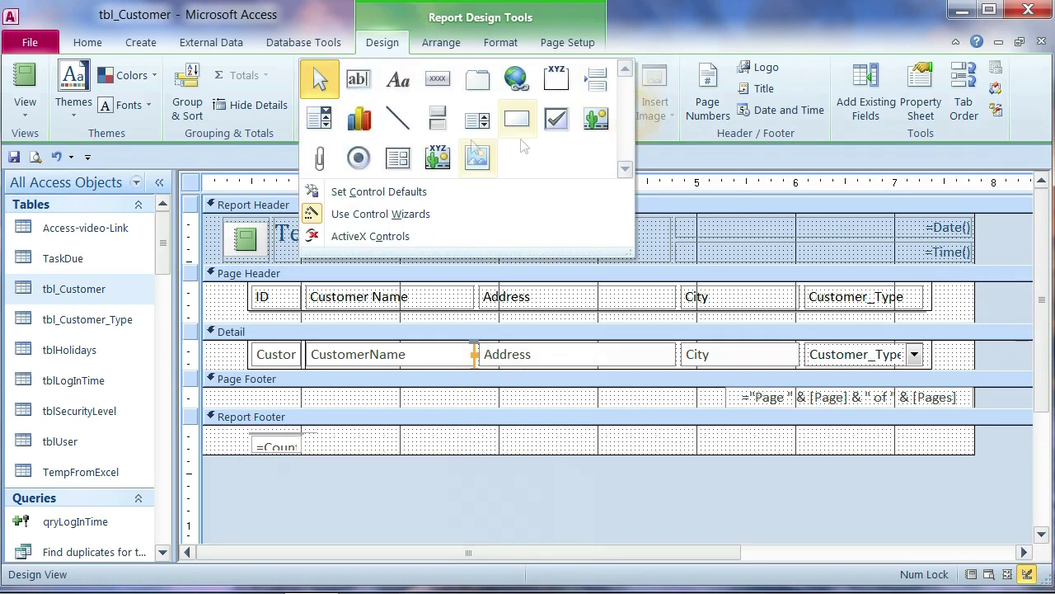
pyautogui.click(403, 117)
pyautogui.moveTo(677, 345); pyautogui.dragTo(678, 347)
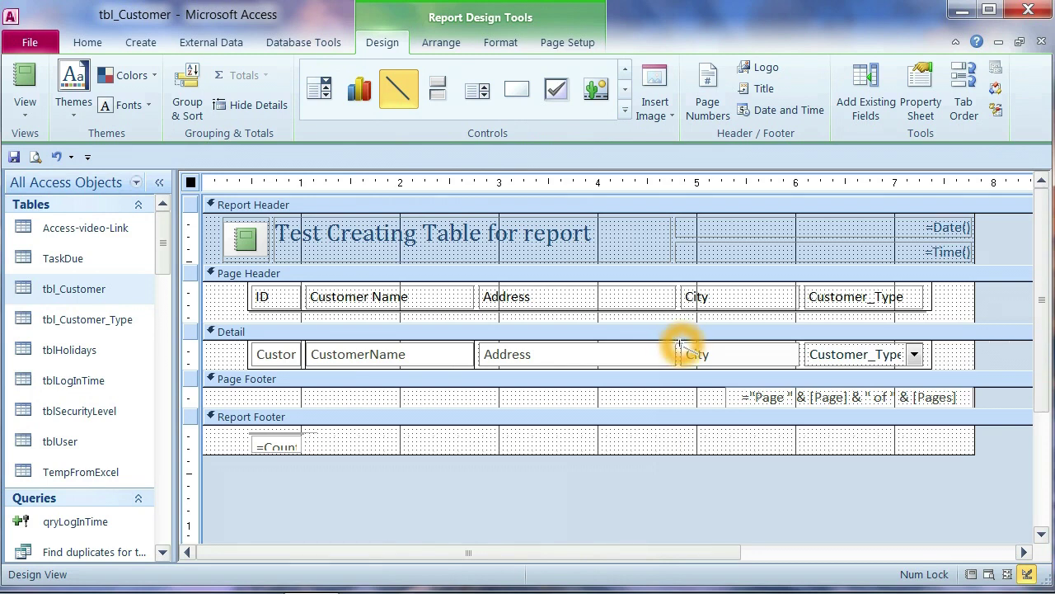
pyautogui.moveTo(678, 340); pyautogui.dragTo(678, 365)
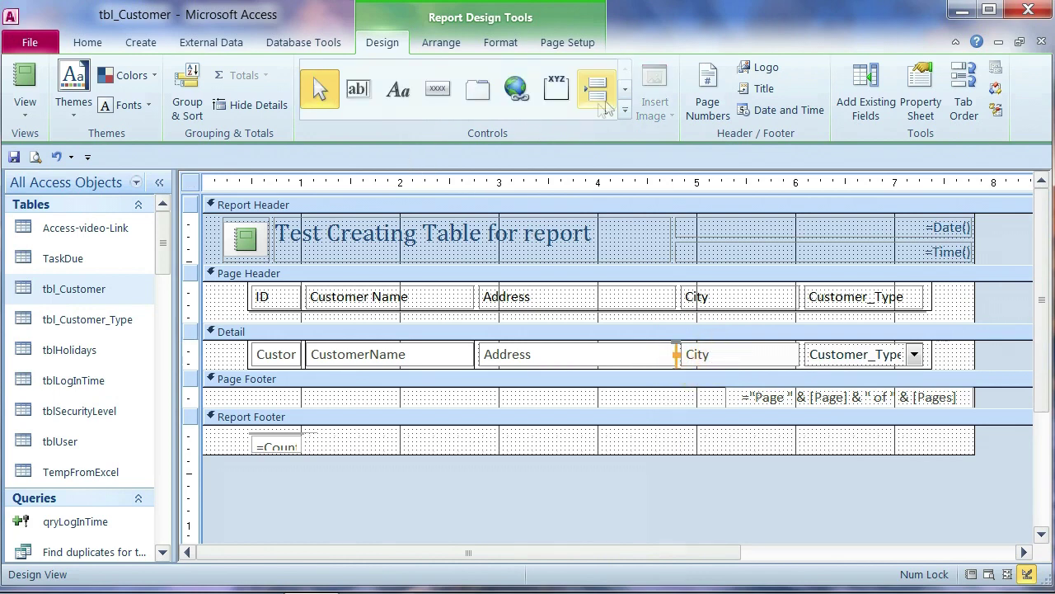
pyautogui.click(625, 115)
pyautogui.click(402, 114)
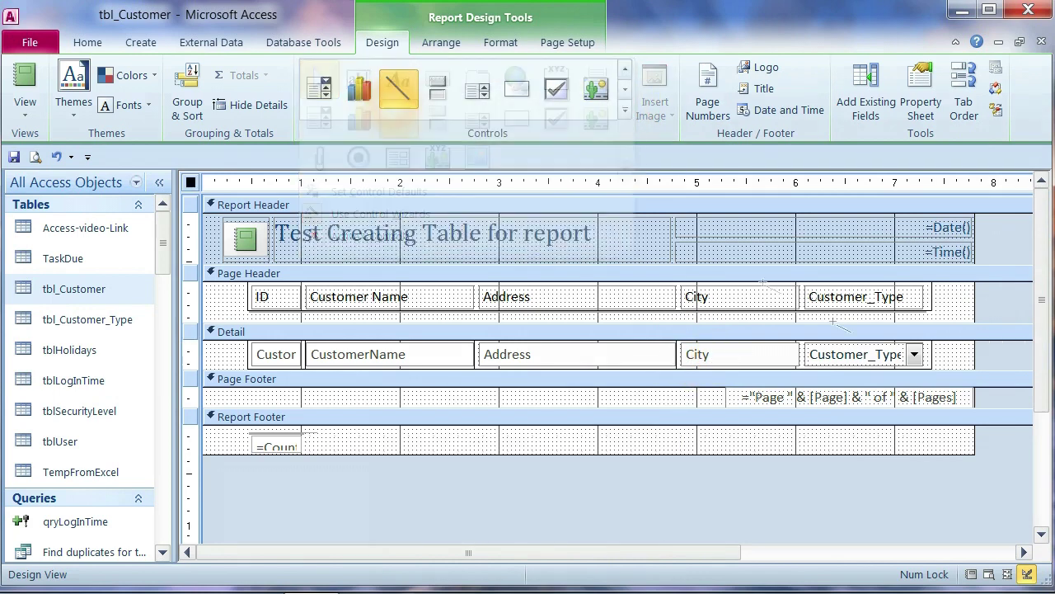
pyautogui.moveTo(798, 343); pyautogui.dragTo(801, 341)
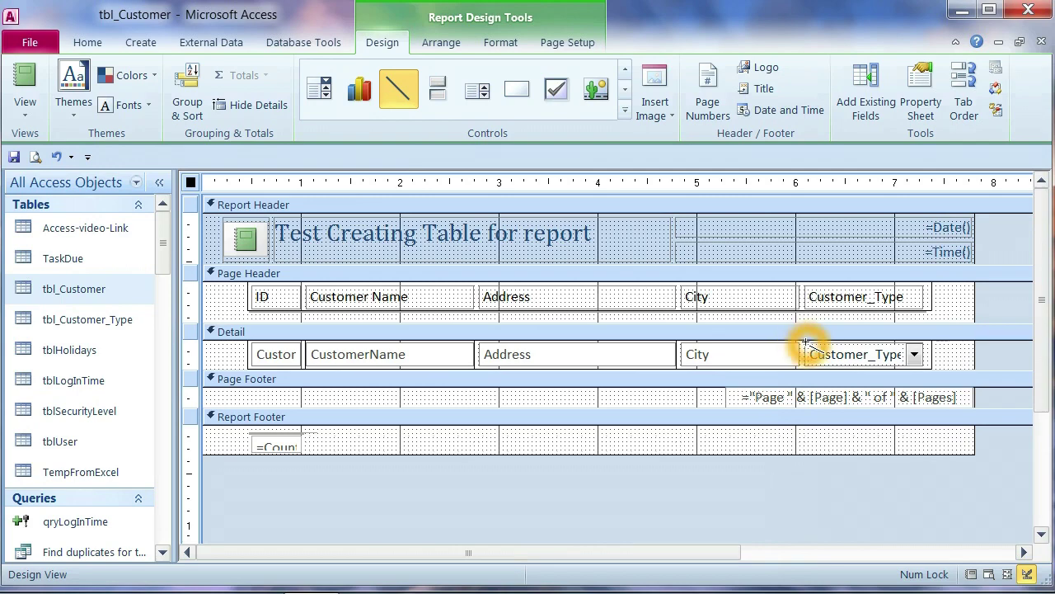
pyautogui.moveTo(805, 342); pyautogui.dragTo(804, 364)
pyautogui.rightClick(188, 182)
# - Preview the report and scroll through the rows with their new column dividers
pyautogui.click(230, 257)
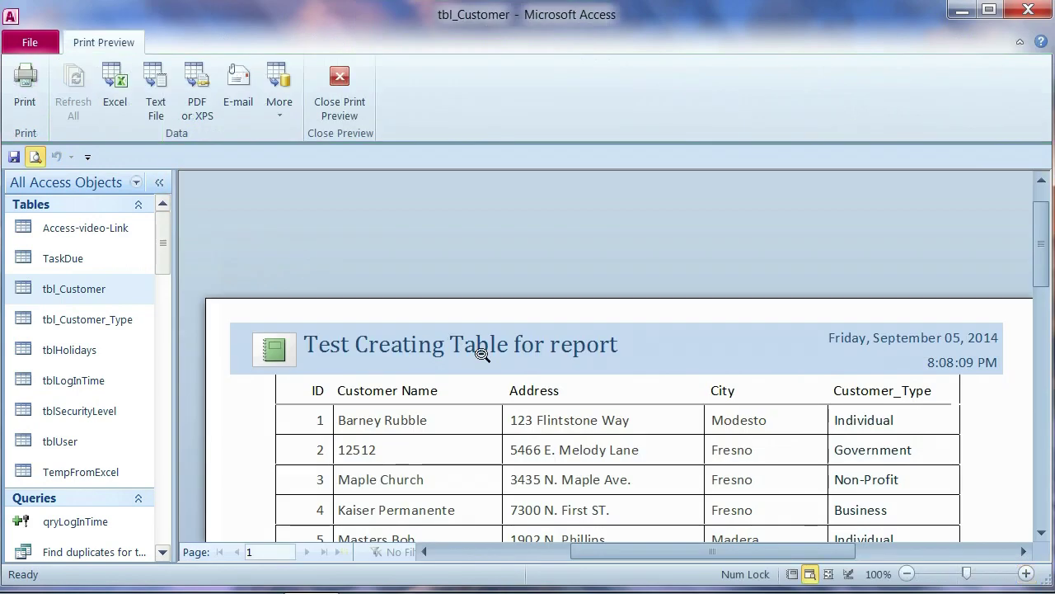
pyautogui.scroll(-10, 482, 353)
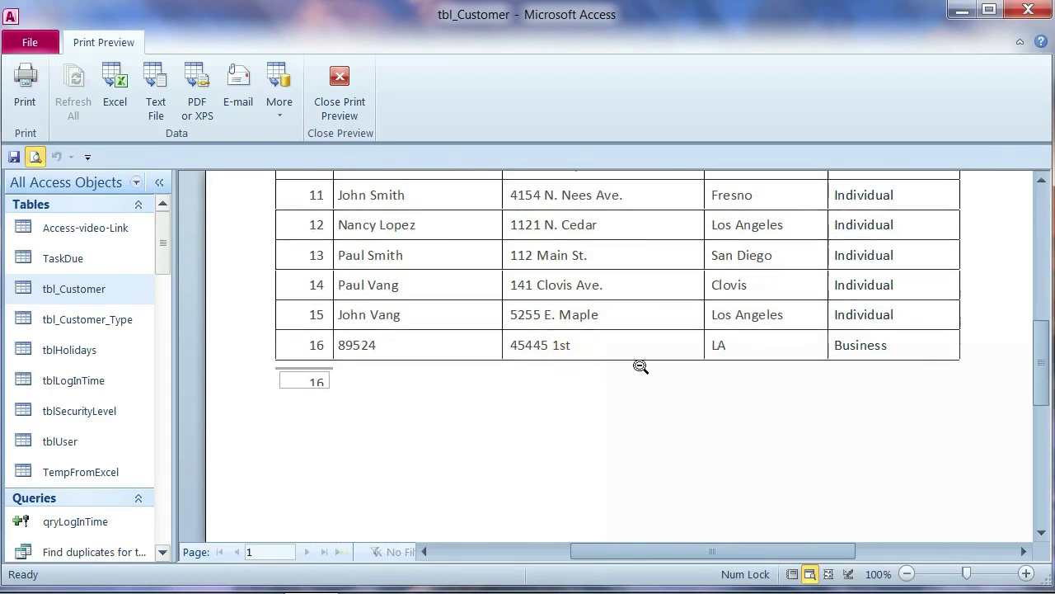
pyautogui.scroll(10, 640, 367)
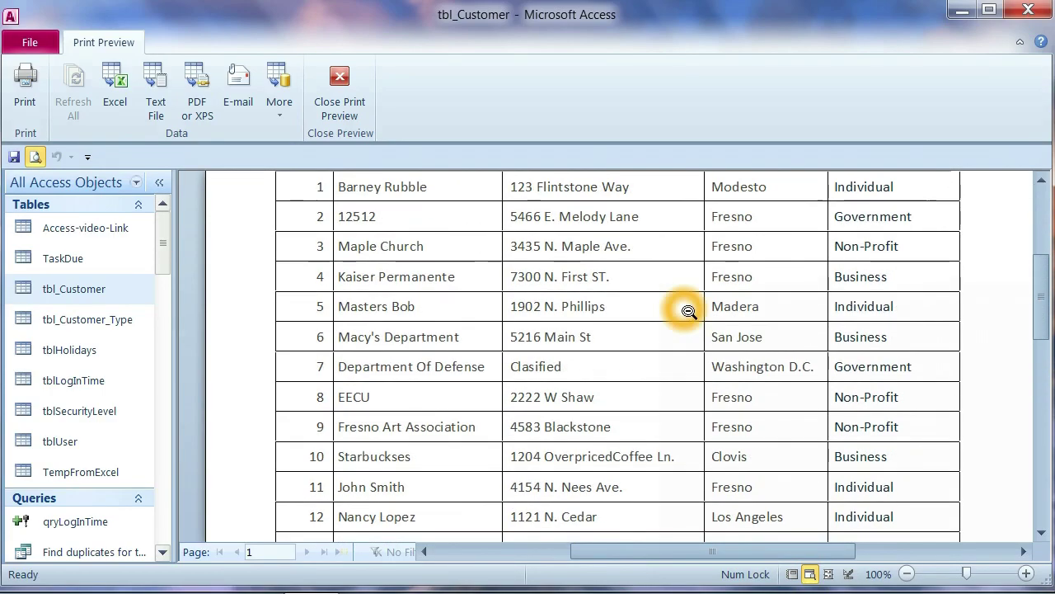
pyautogui.scroll(5, 688, 311)
pyautogui.scroll(-1, 636, 337)
pyautogui.scroll(-2, 473, 352)
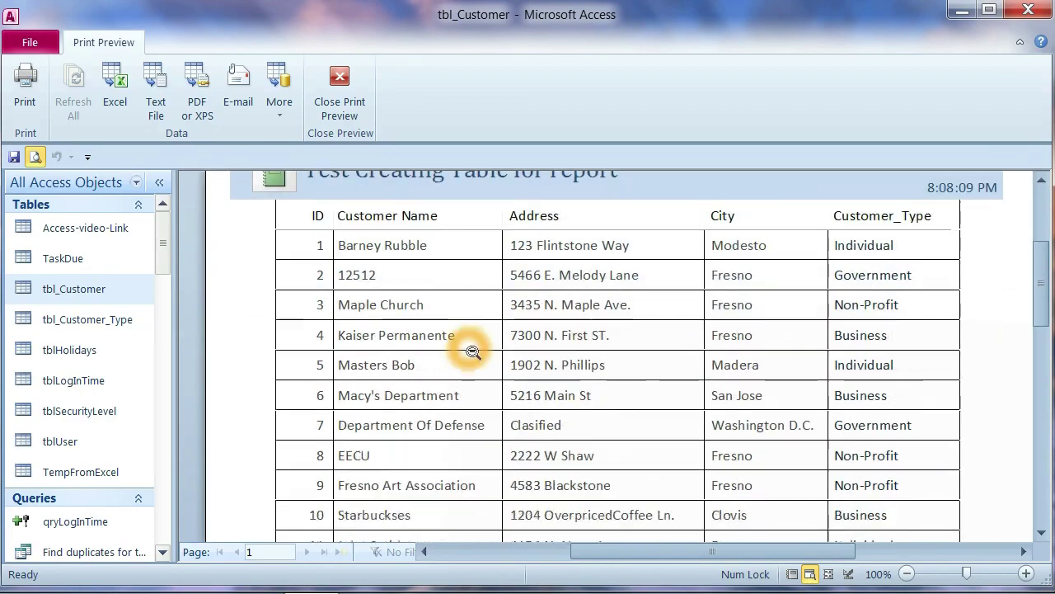
pyautogui.scroll(-1, 600, 320)
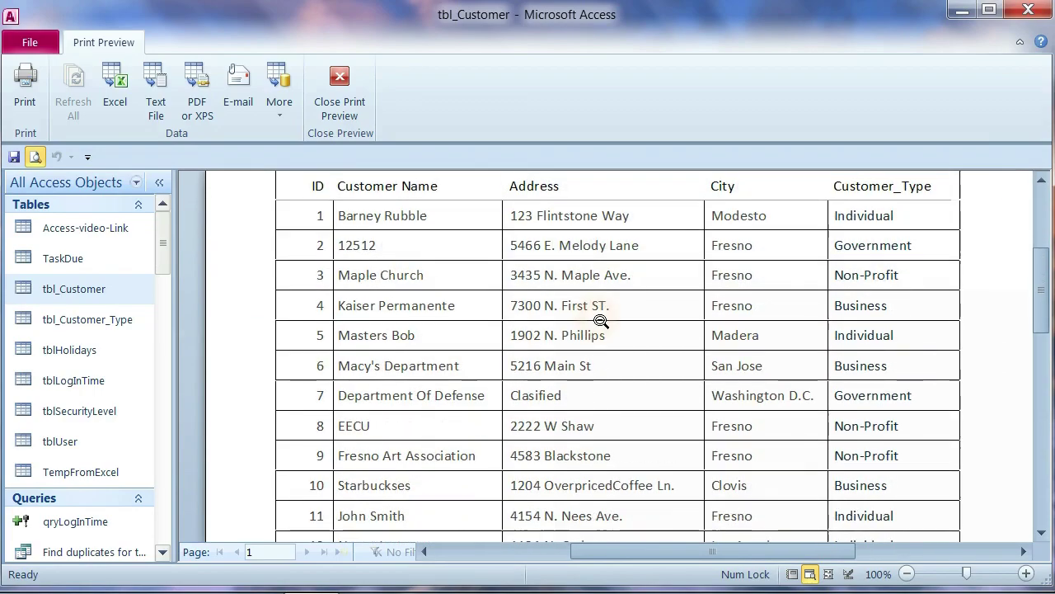
pyautogui.scroll(-3, 598, 318)
pyautogui.scroll(1, 690, 354)
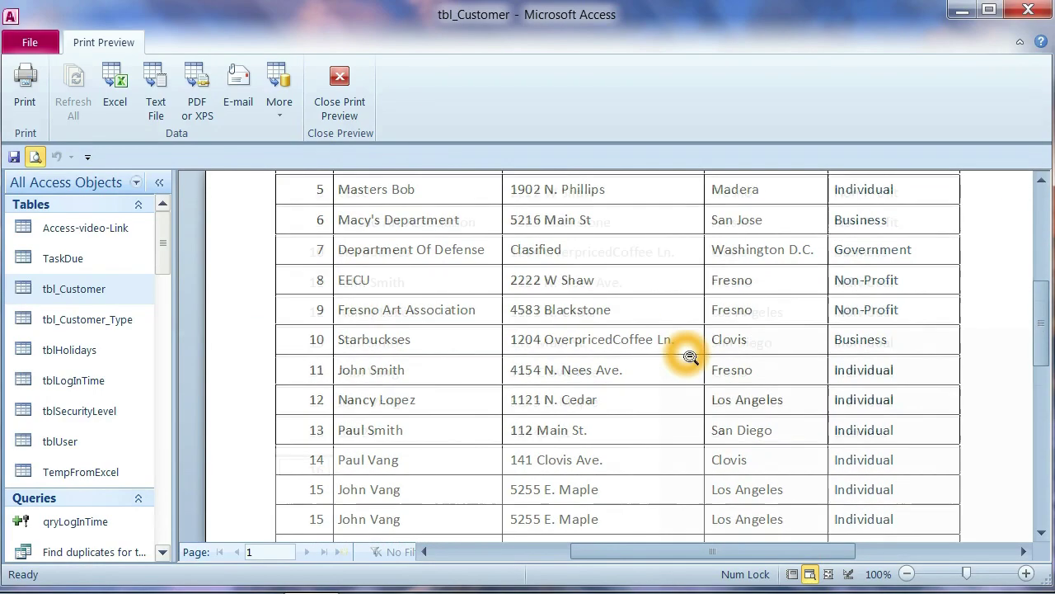
pyautogui.scroll(-2, 686, 351)
pyautogui.scroll(9, 684, 354)
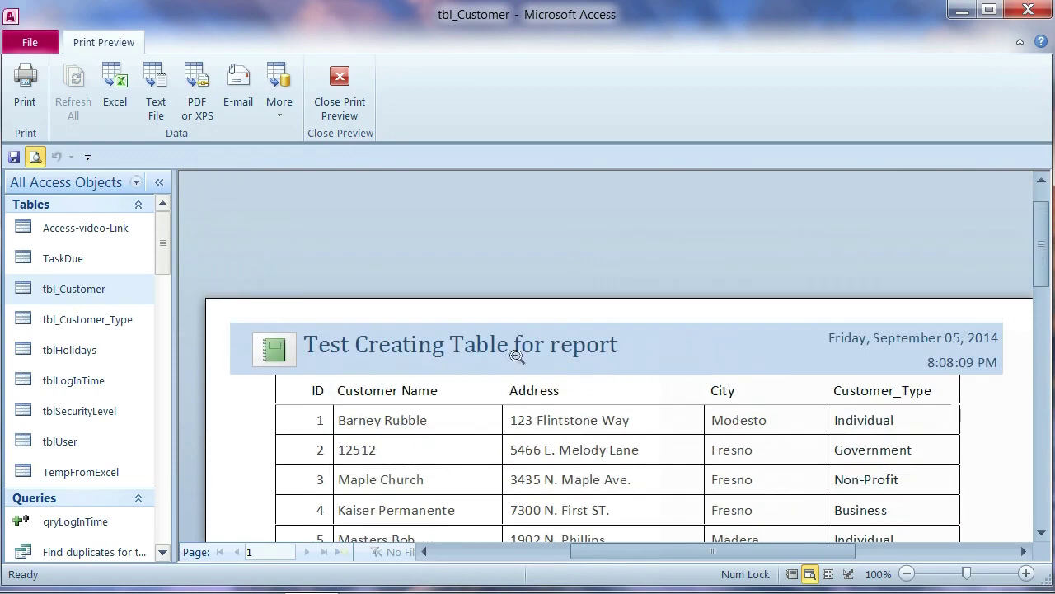
# - Switch the gridded customer report back to Design View
pyautogui.rightClick(341, 84)
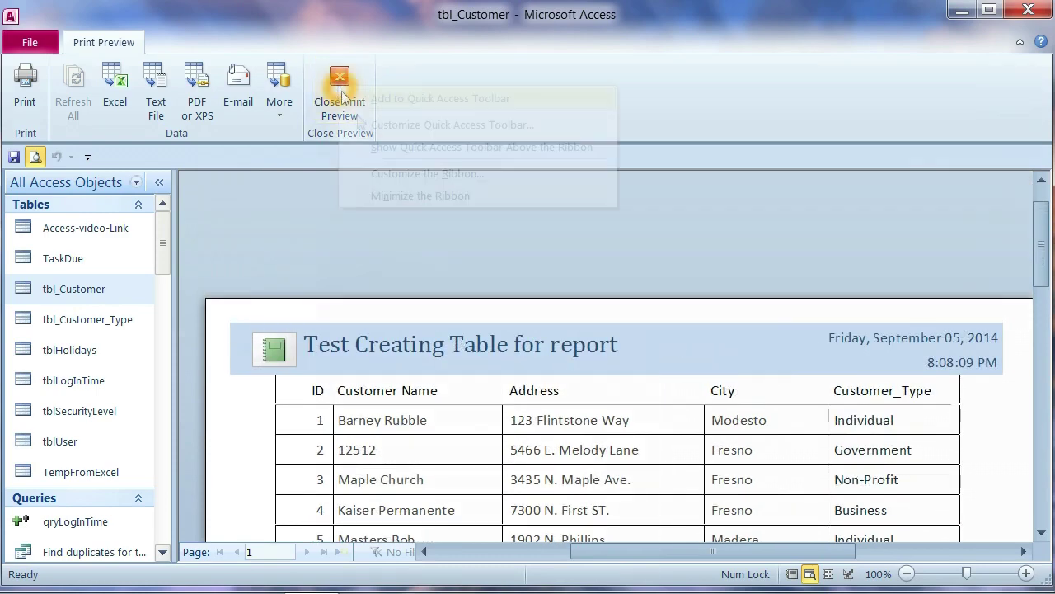
pyautogui.rightClick(681, 243)
pyautogui.click(742, 297)
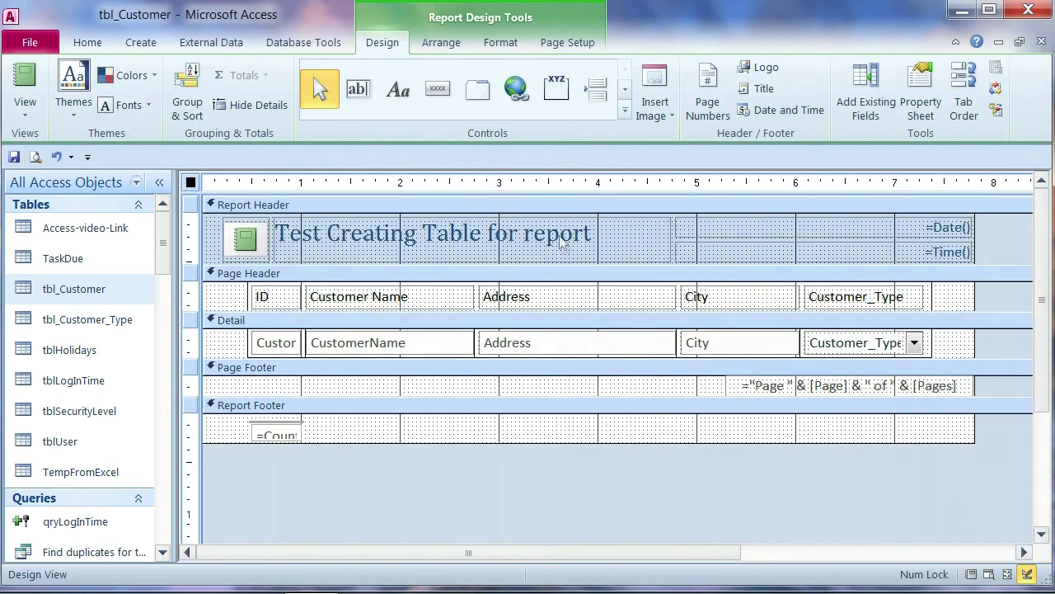
# - Enlarge the Report Header and add a label reading 'put your text here' under the title
pyautogui.moveTo(551, 264); pyautogui.dragTo(551, 292)
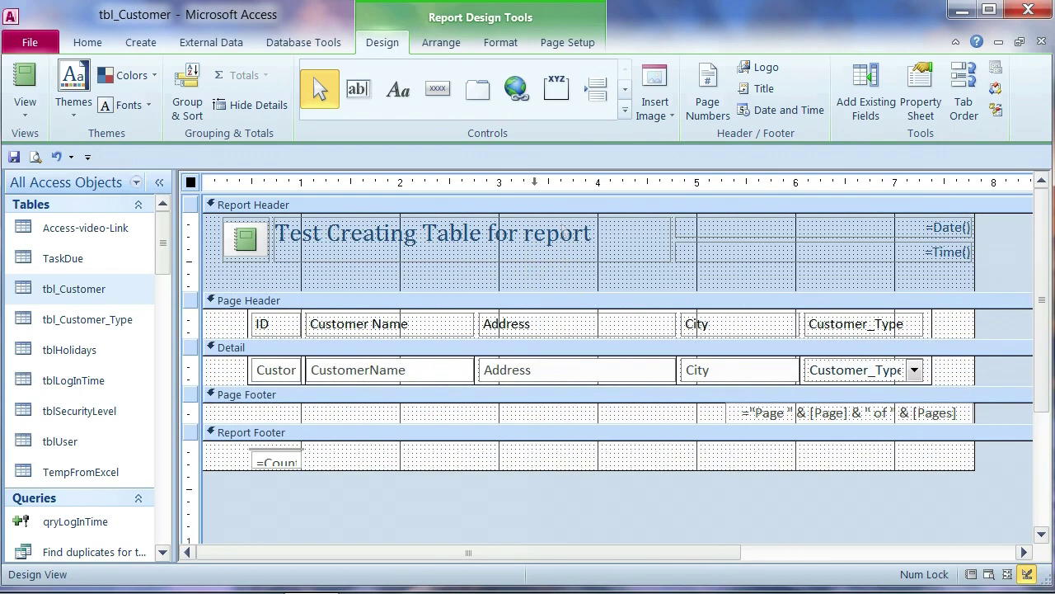
pyautogui.click(358, 89)
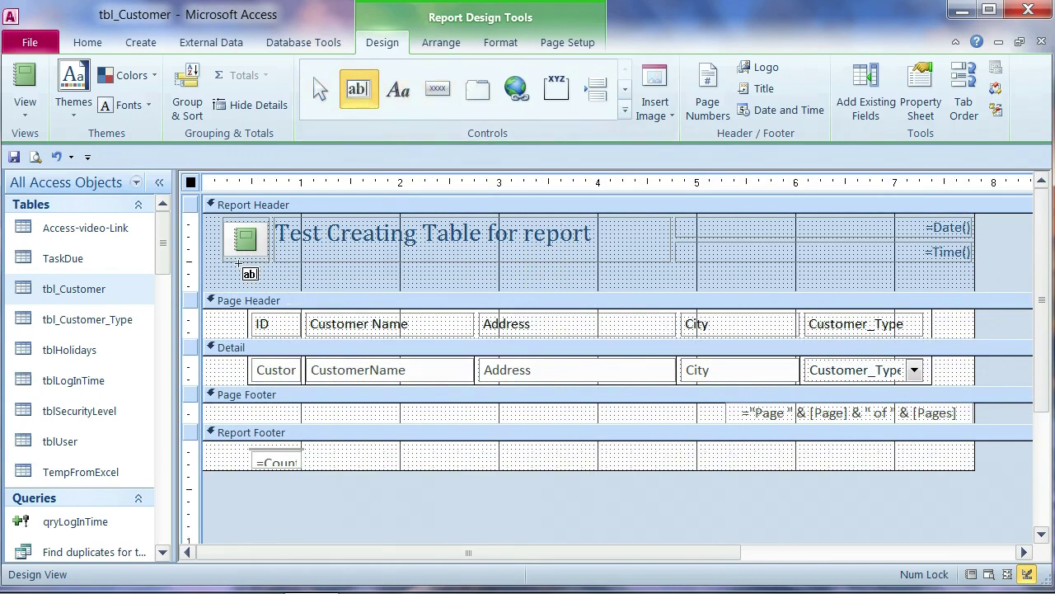
pyautogui.click(399, 92)
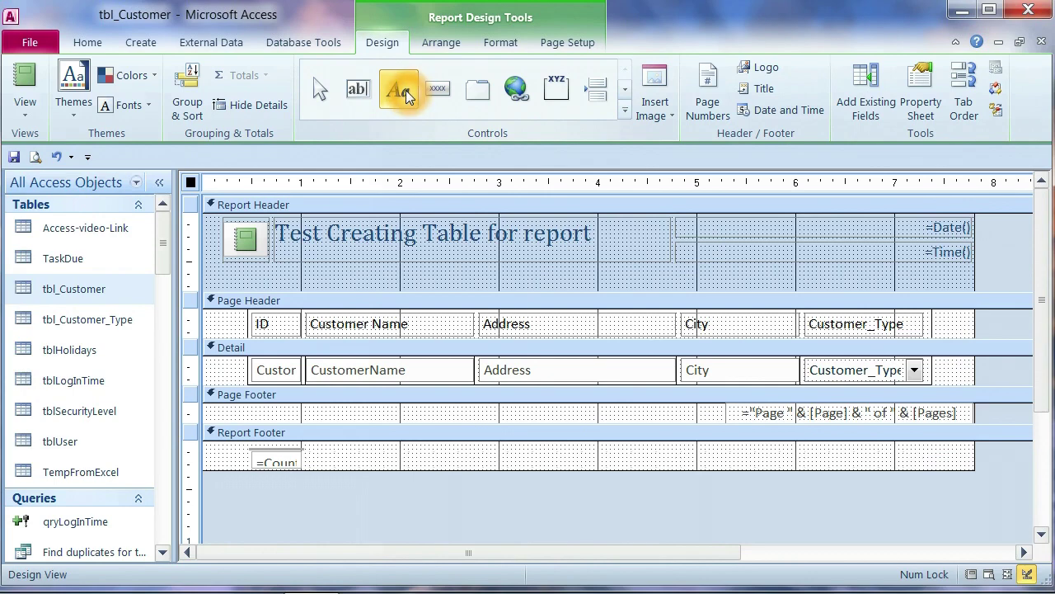
pyautogui.moveTo(240, 263)
pyautogui.mouseDown()
pyautogui.moveTo(558, 290)
pyautogui.moveTo(573, 310)
pyautogui.mouseUp()
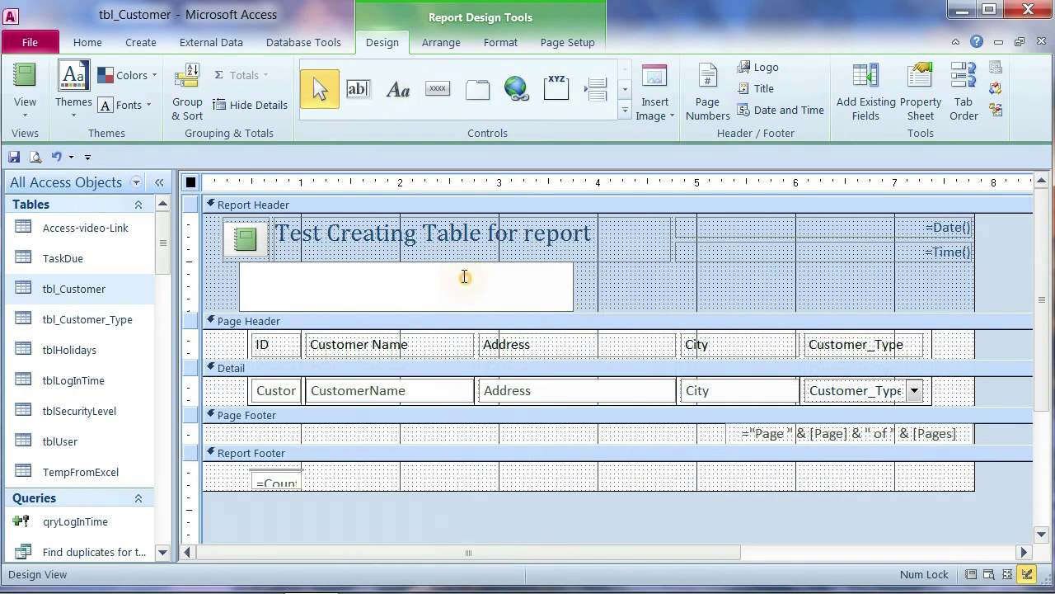
pyautogui.write('put')
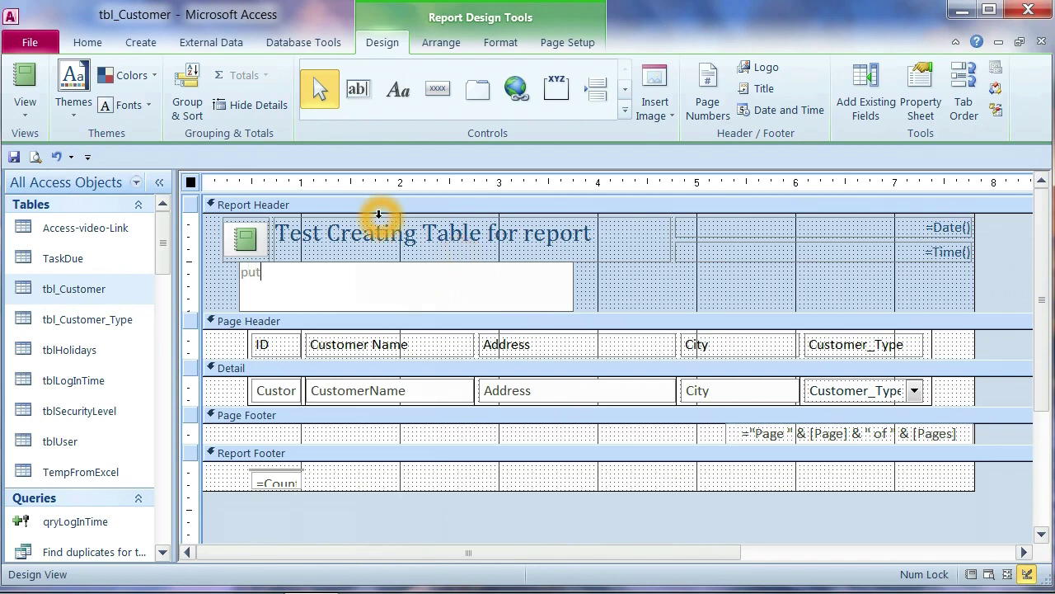
pyautogui.write(' y')
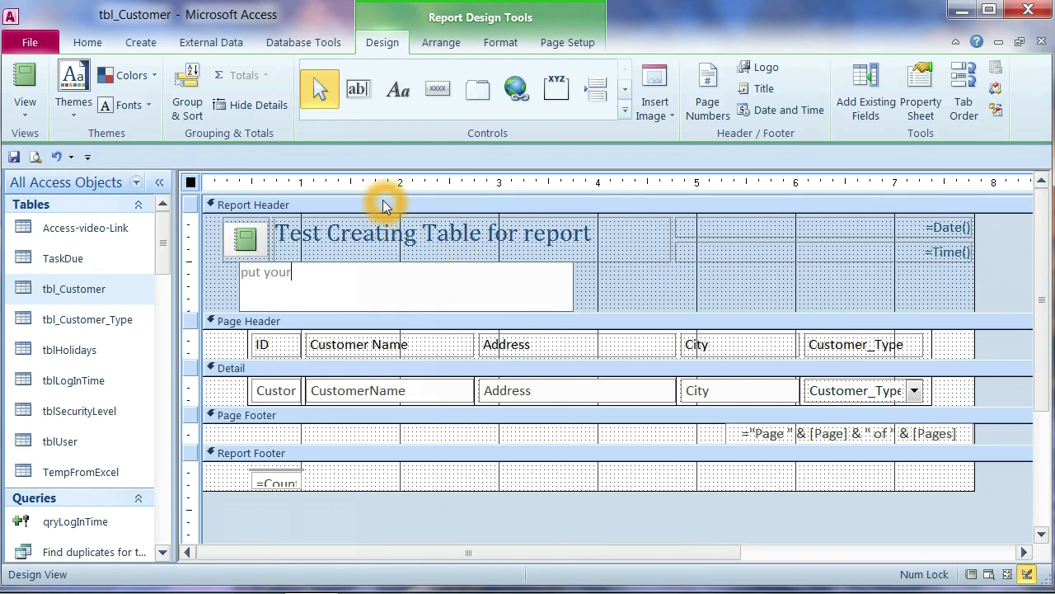
pyautogui.write('our text here')
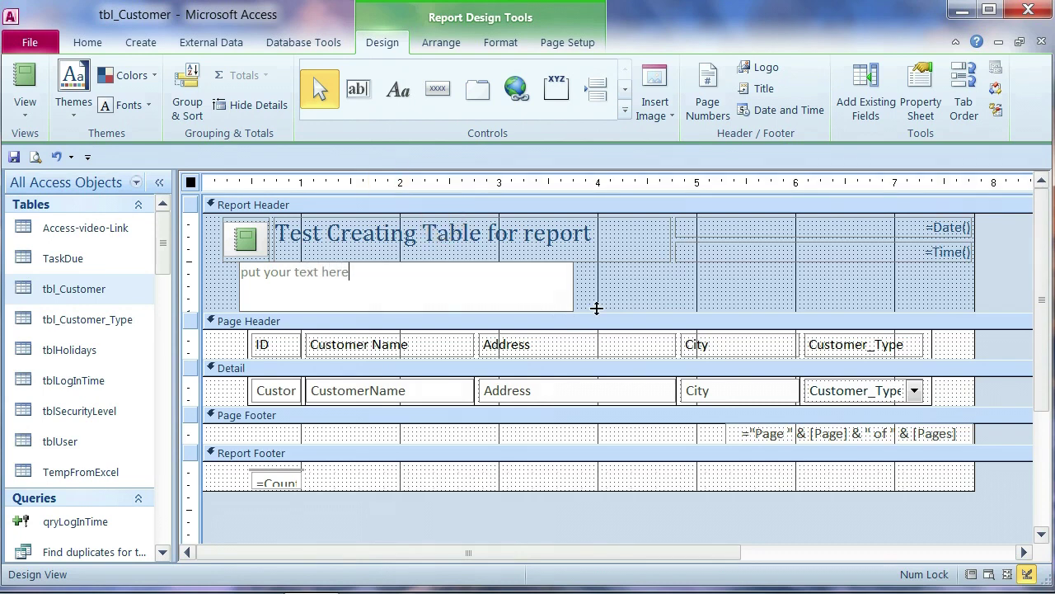
pyautogui.press('Return')
pyautogui.click(495, 43)
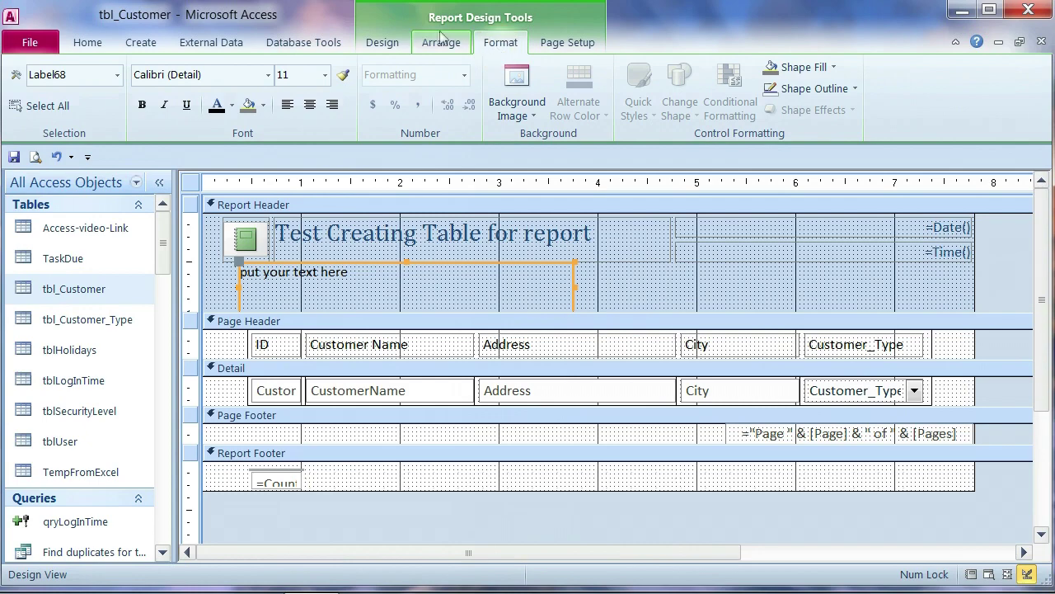
# - Draw a rectangle across the Page Header column labels
pyautogui.click(384, 42)
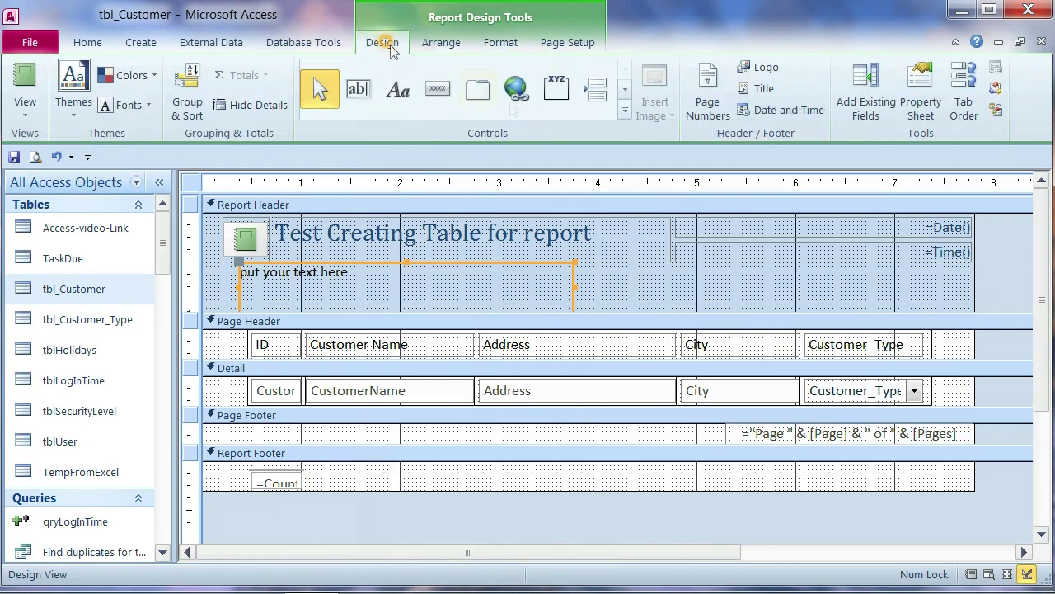
pyautogui.click(625, 109)
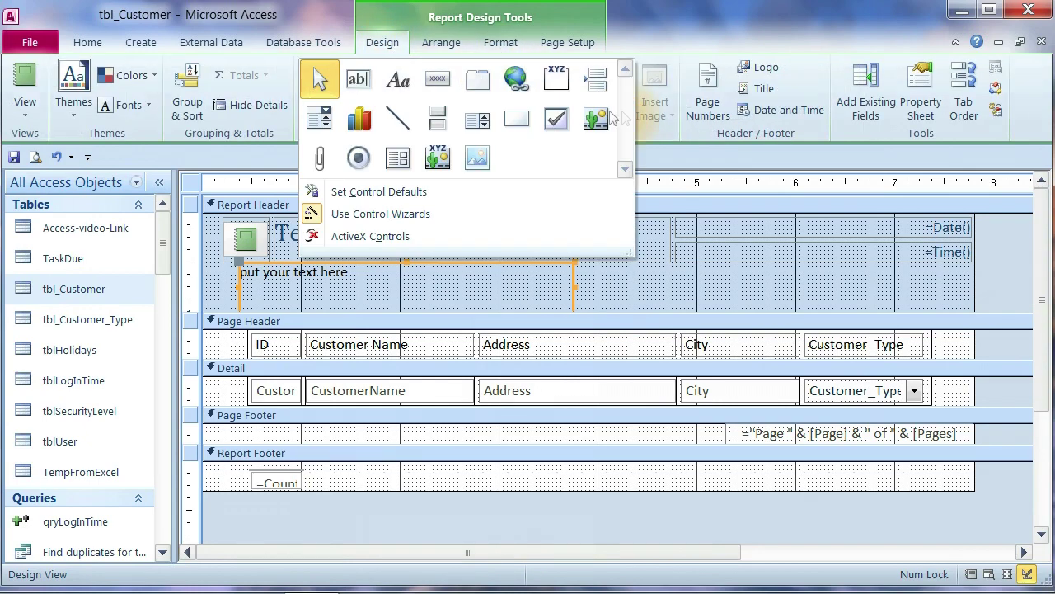
pyautogui.click(511, 122)
pyautogui.click(245, 330)
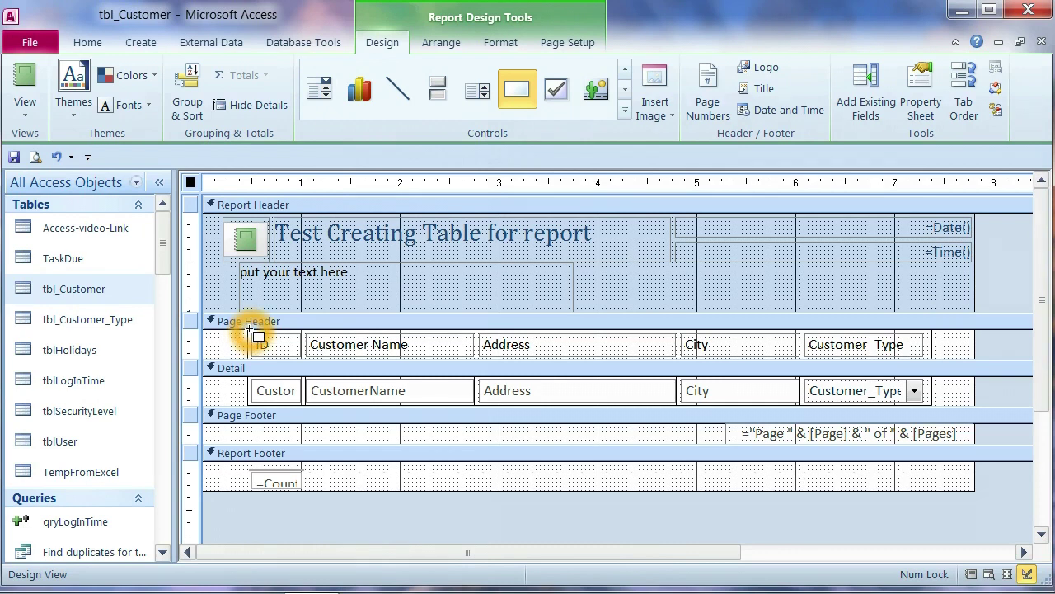
pyautogui.moveTo(249, 332); pyautogui.dragTo(931, 361)
pyautogui.click(939, 278)
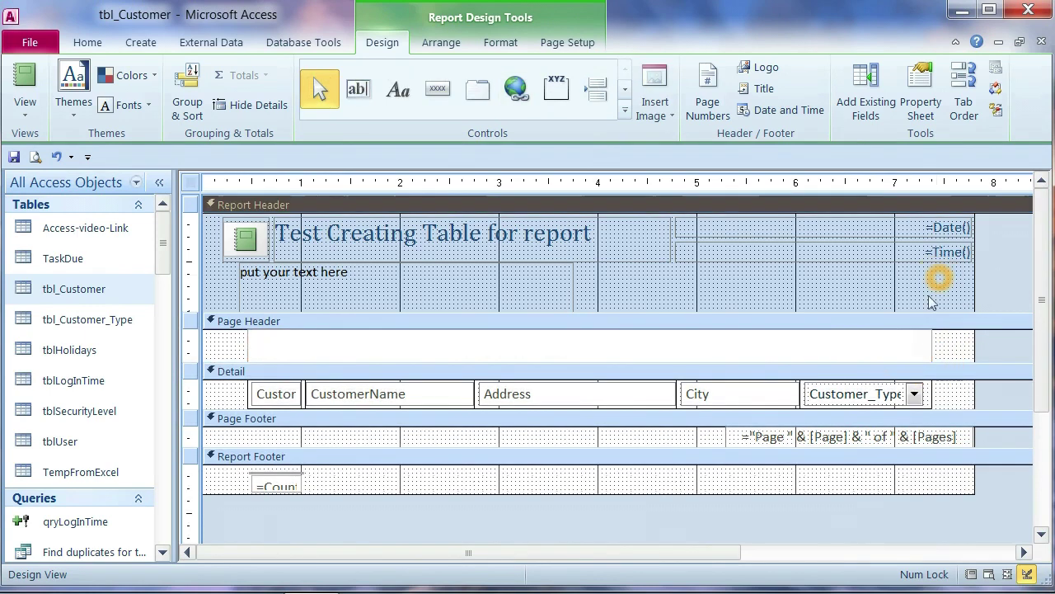
# - Send the Page Header rectangle to the back so the column labels show
pyautogui.click(885, 346)
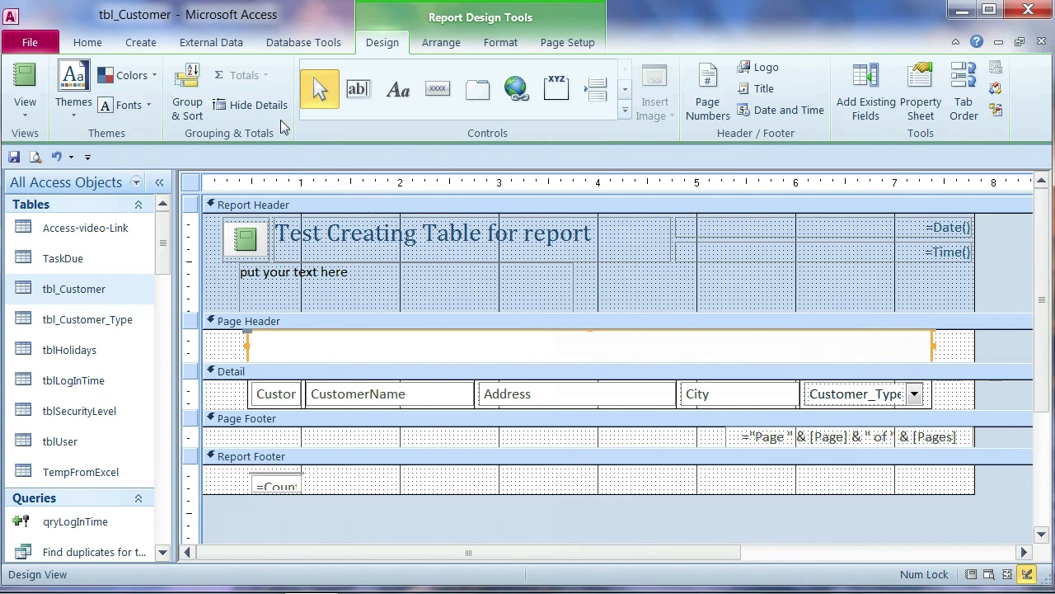
pyautogui.rightClick(508, 345)
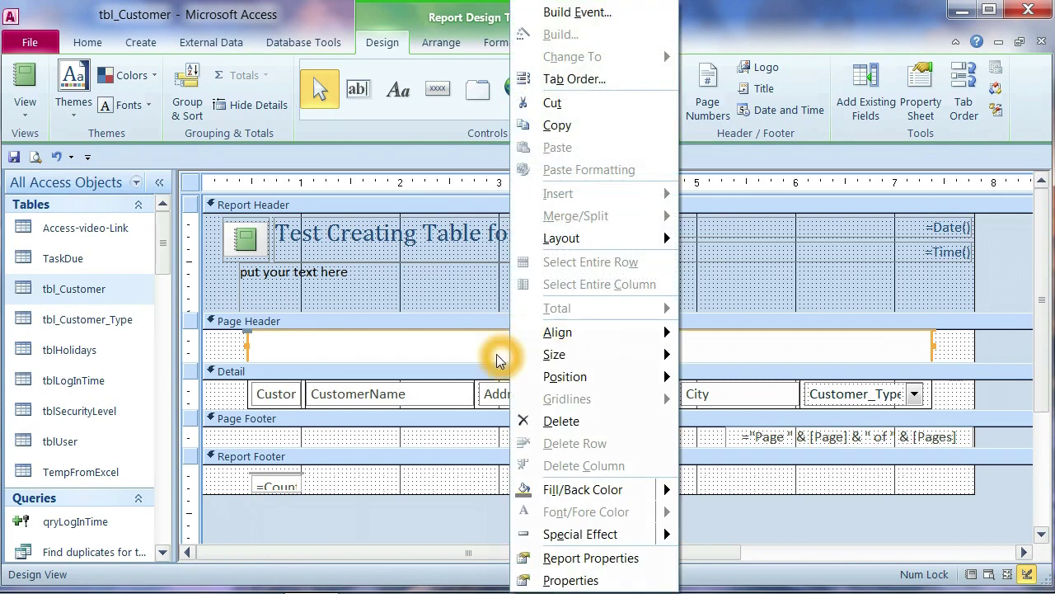
pyautogui.moveTo(608, 379)
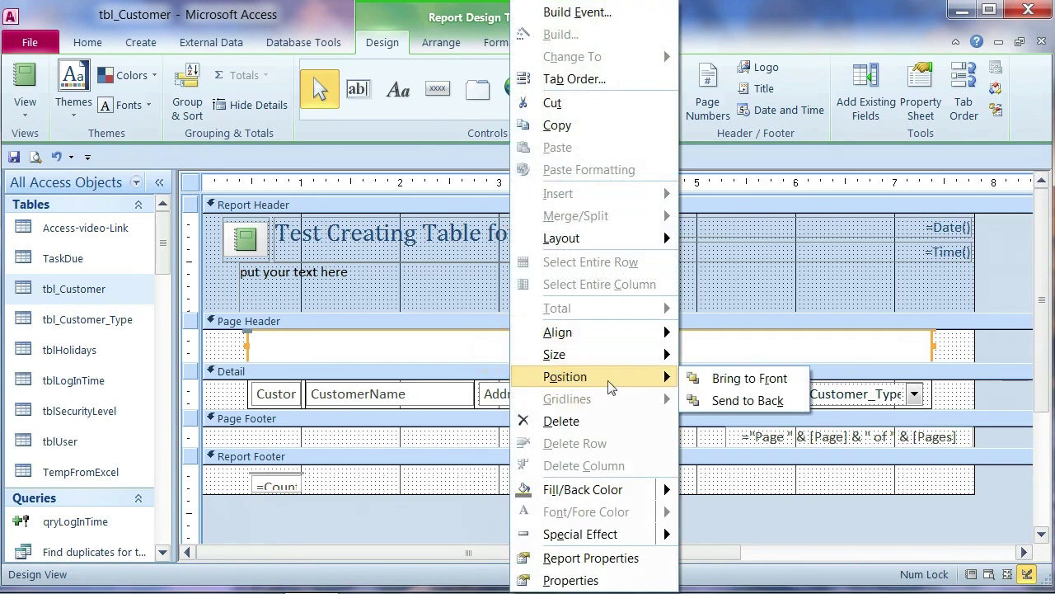
pyautogui.click(733, 401)
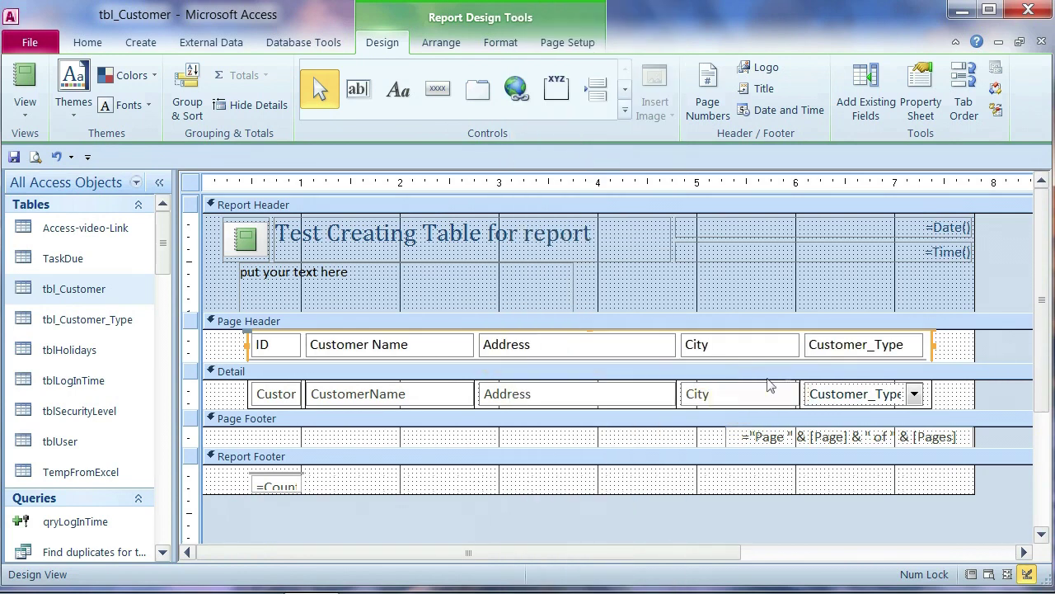
pyautogui.click(680, 360)
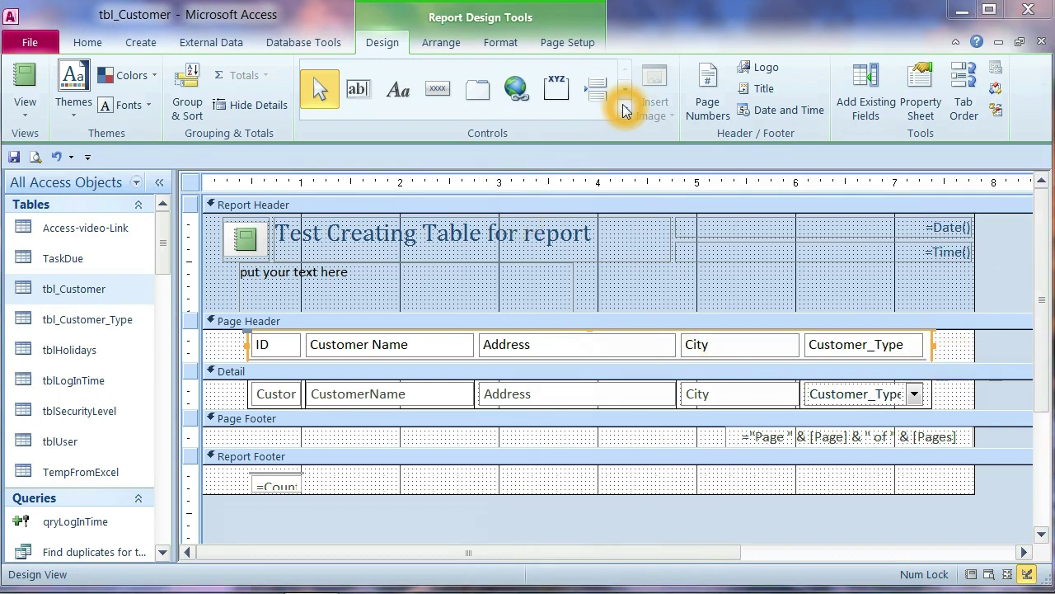
pyautogui.click(509, 43)
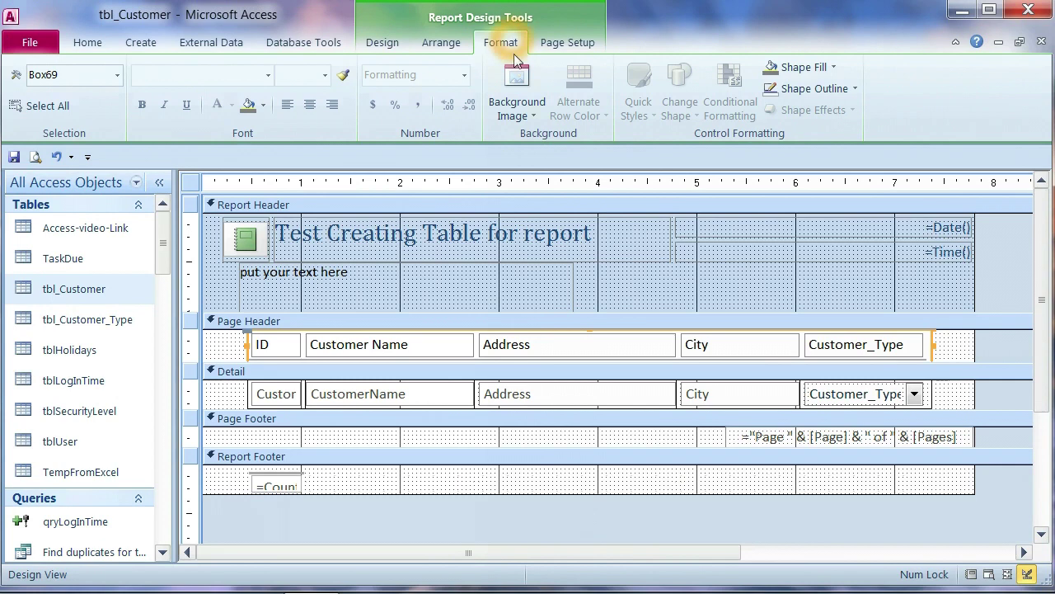
# - Fill the Page Header rectangle with a dark grey background color
pyautogui.click(248, 104)
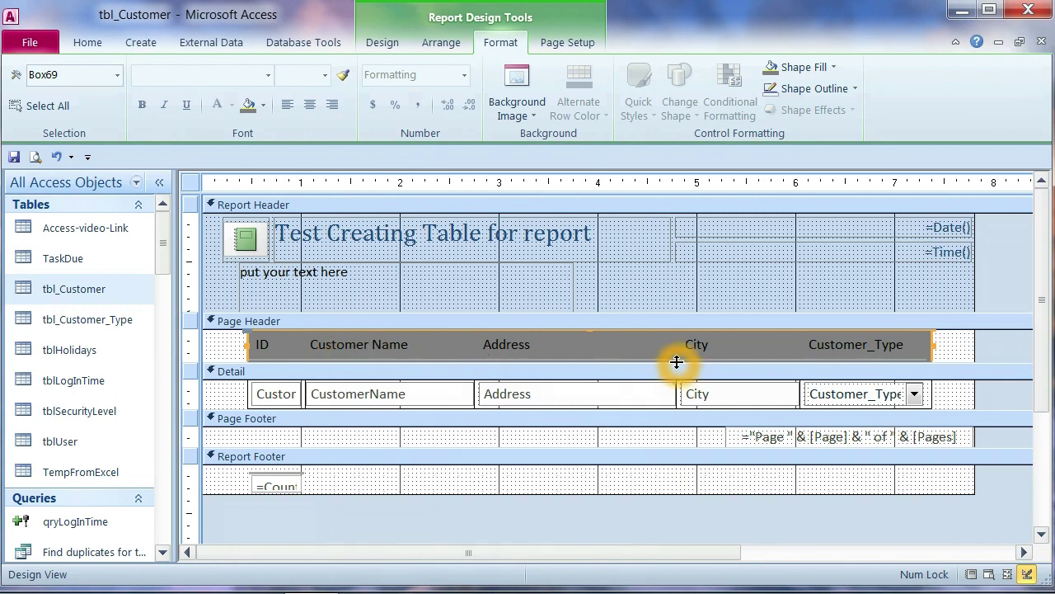
pyautogui.click(566, 343)
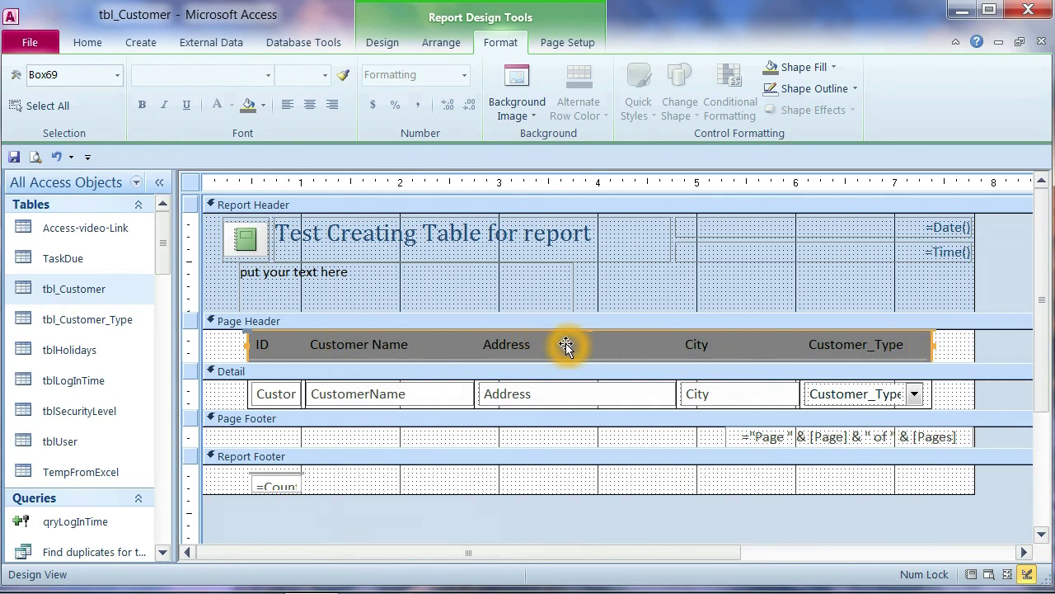
pyautogui.moveTo(701, 346)
pyautogui.mouseDown()
pyautogui.moveTo(857, 343)
pyautogui.moveTo(659, 353)
pyautogui.mouseUp()
pyautogui.click(218, 345)
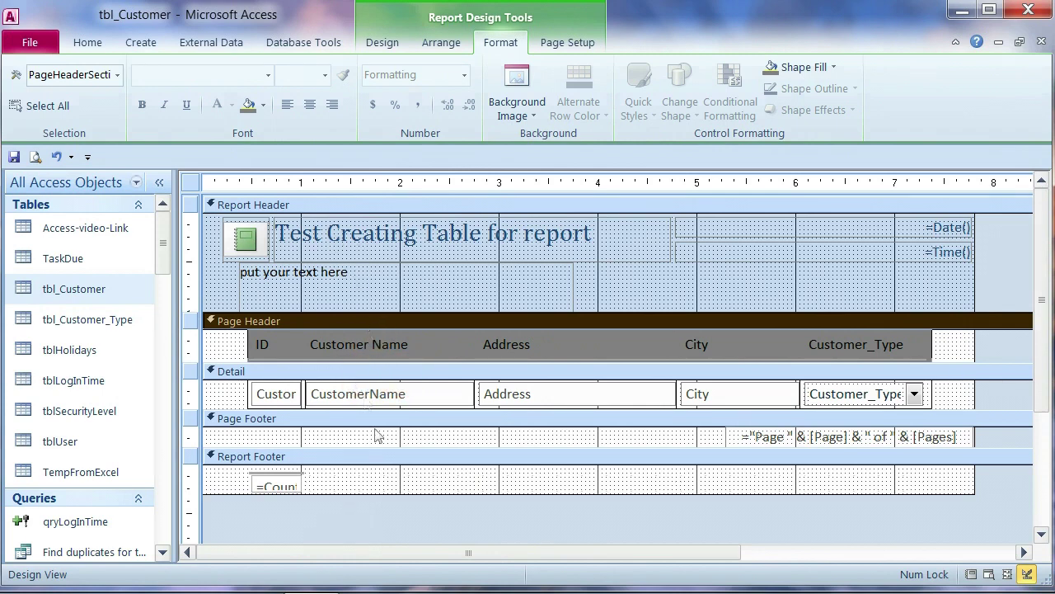
# - Delete the =Count box from the Report Footer and remove the ID column
pyautogui.click(282, 482)
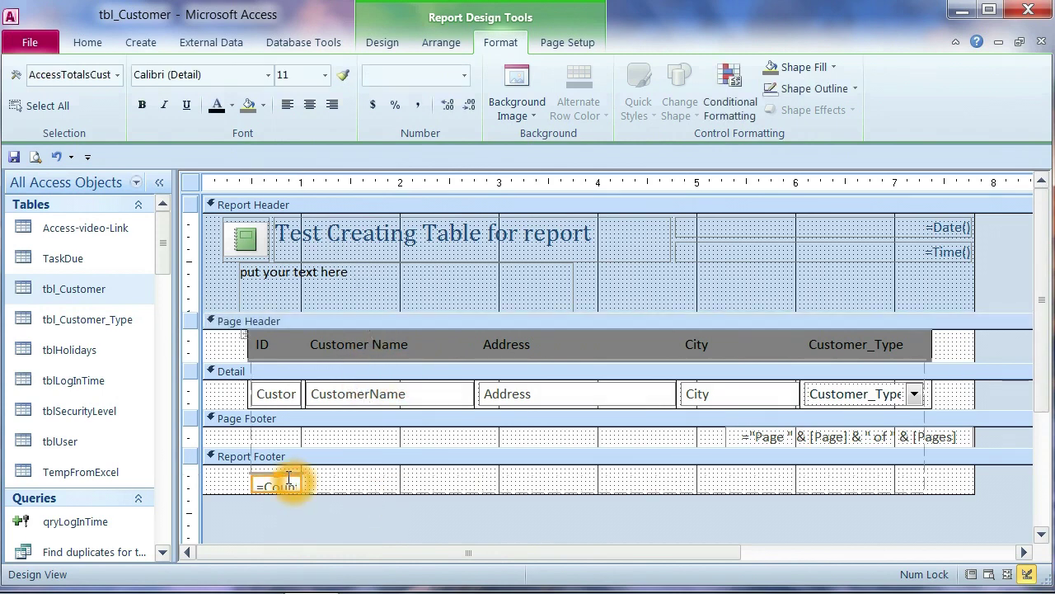
pyautogui.moveTo(286, 476); pyautogui.dragTo(285, 479)
pyautogui.press('Delete')
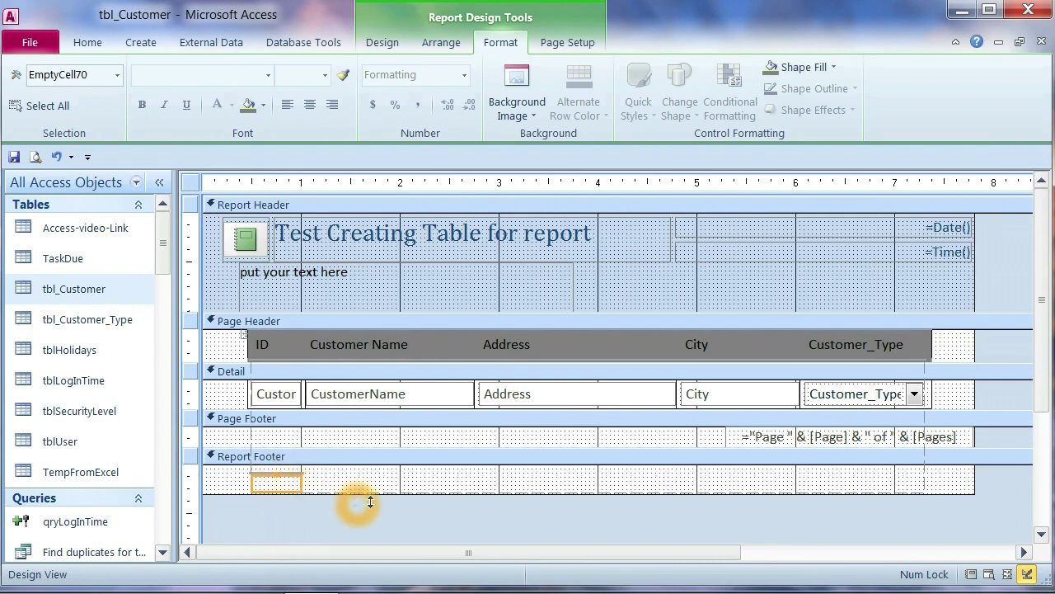
pyautogui.press('Delete')
pyautogui.click(339, 441)
pyautogui.click(346, 471)
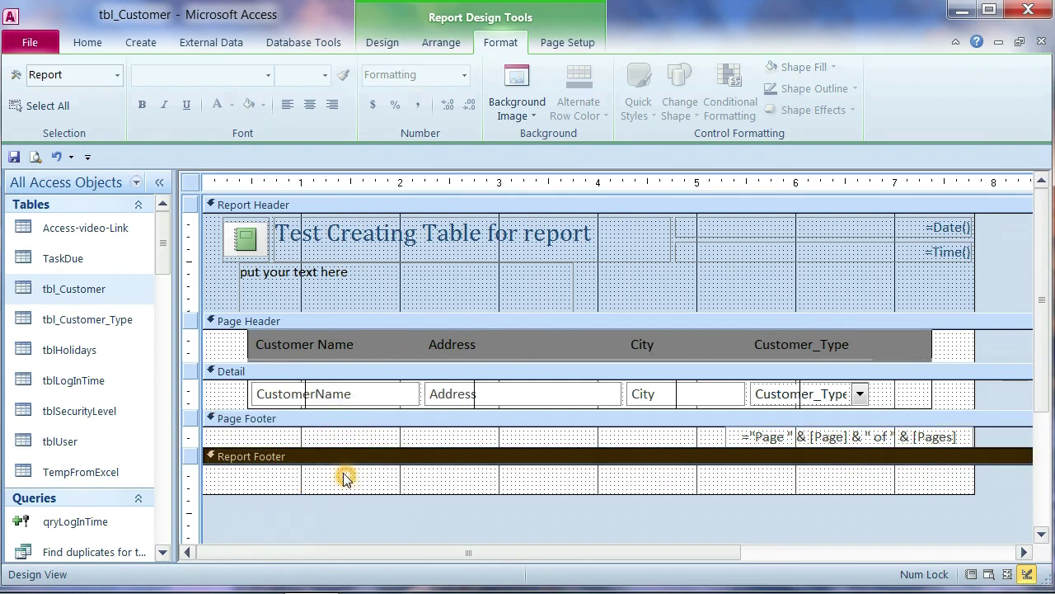
# - Copy the 'put your text here' header label and paste it into the Report Footer
pyautogui.click(334, 273)
pyautogui.rightClick(328, 272)
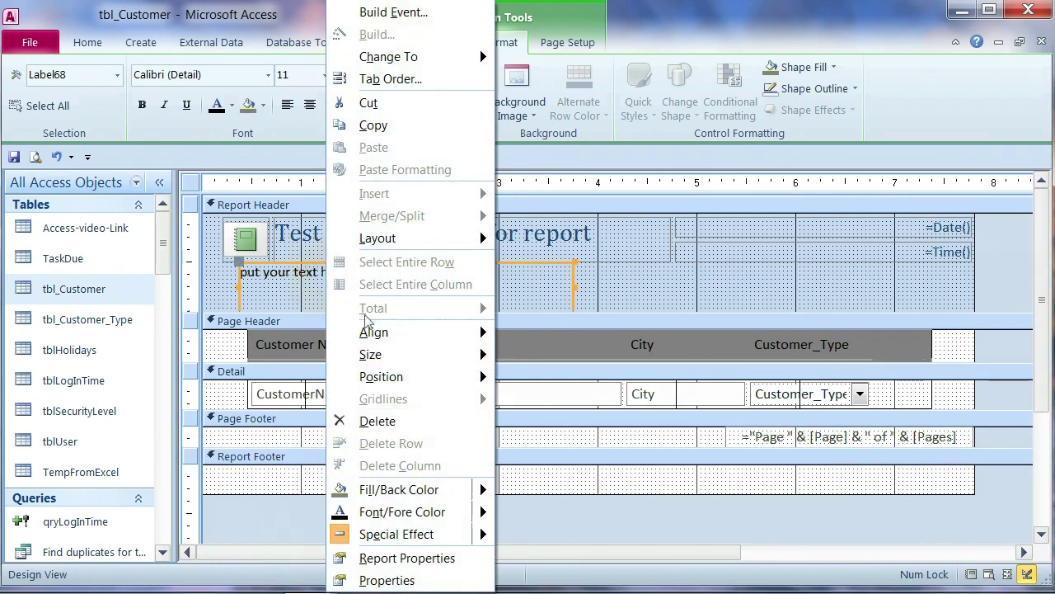
pyautogui.click(394, 123)
pyautogui.rightClick(402, 483)
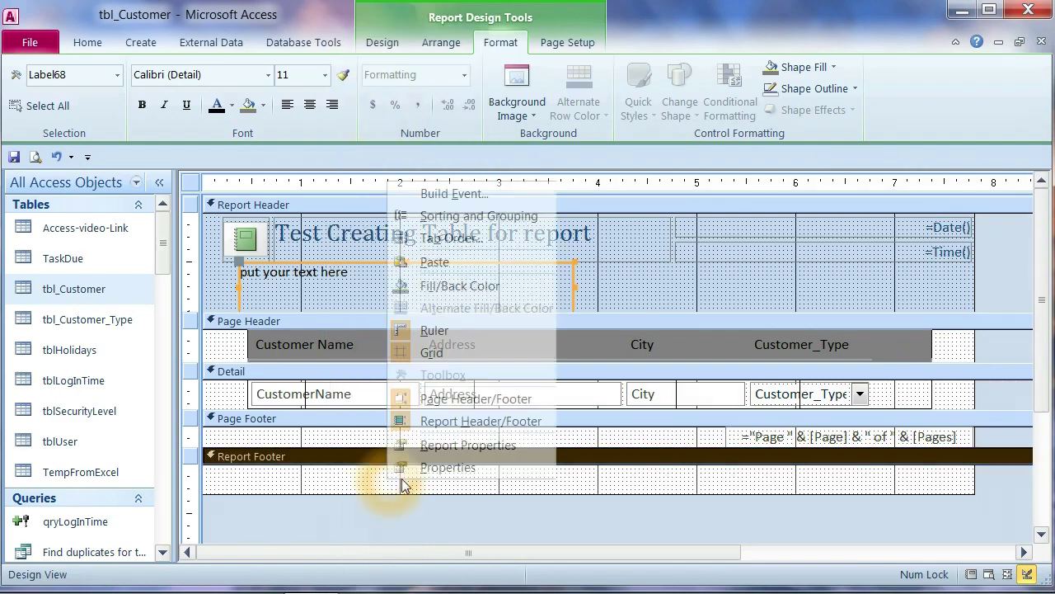
pyautogui.click(445, 262)
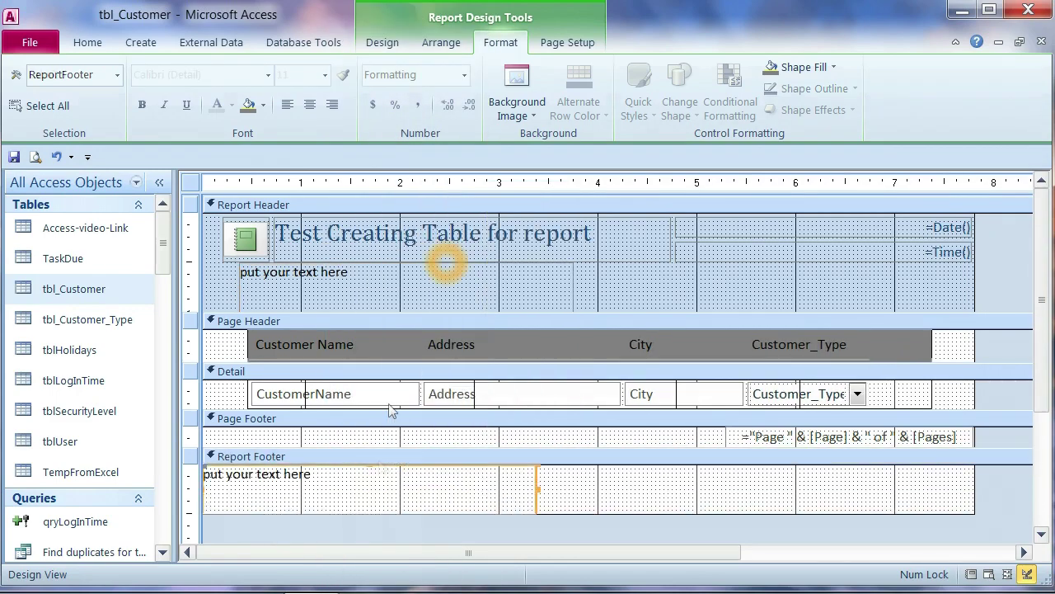
# - Append ' at the bottom' to the footer label so it reads 'put your text here at the bottom'
pyautogui.click(385, 480)
pyautogui.click(491, 495)
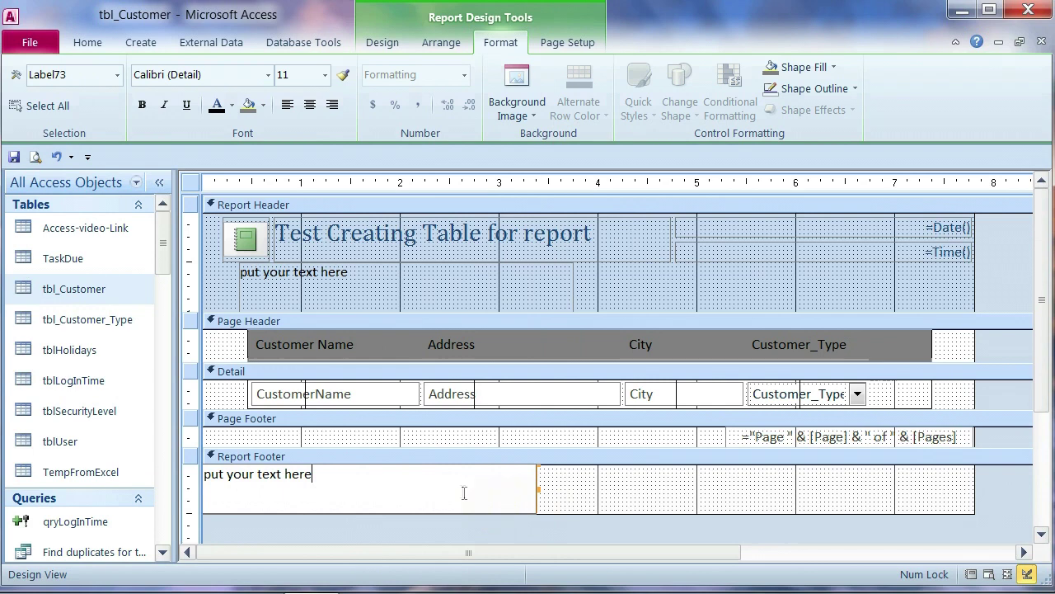
pyautogui.click(382, 454)
pyautogui.write('at the b')
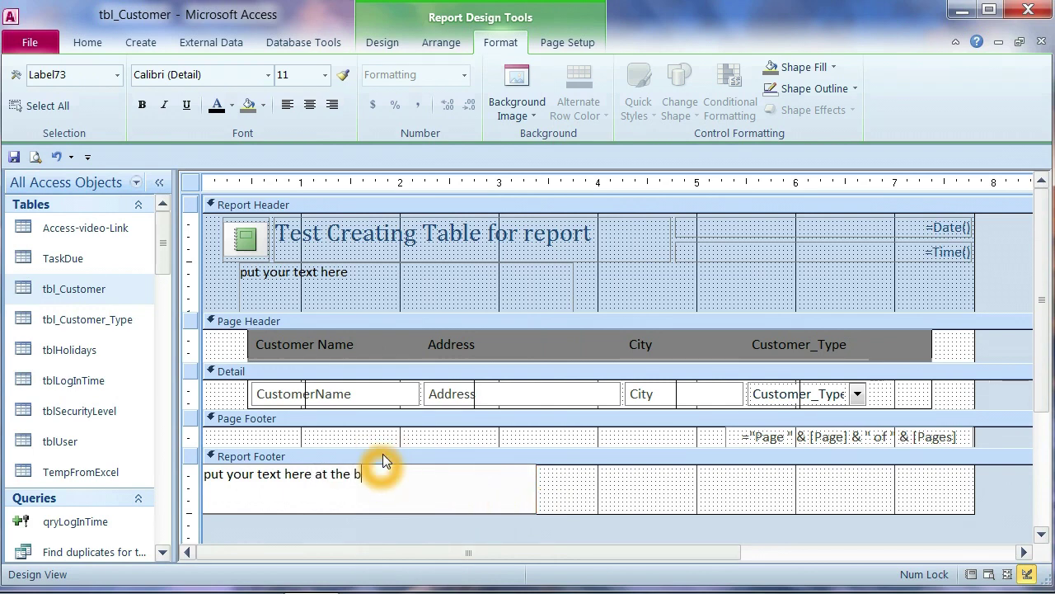
pyautogui.write('ottom')
pyautogui.click(383, 455)
pyautogui.rightClick(191, 183)
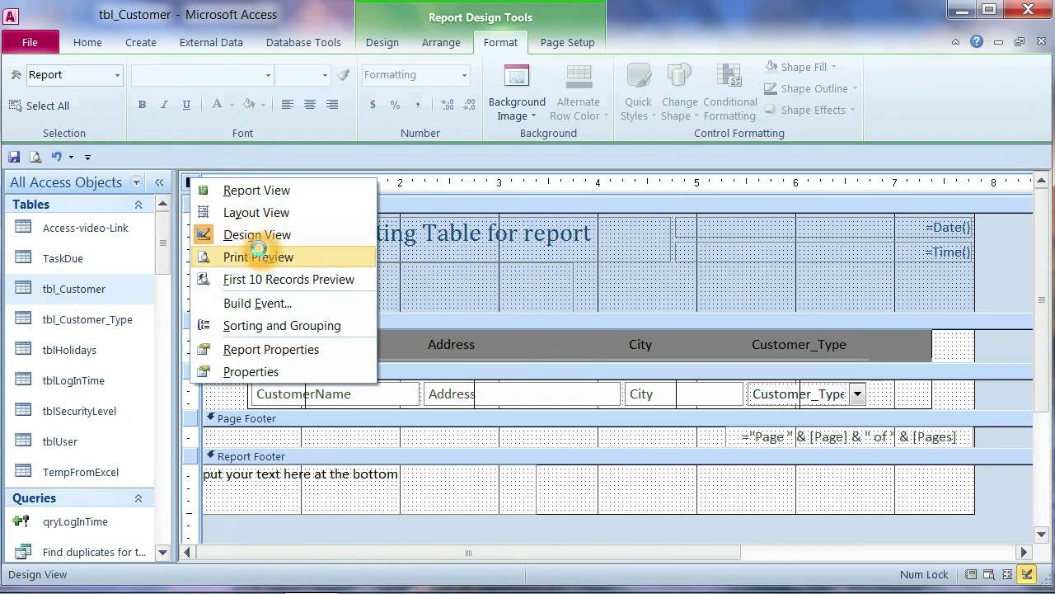
# - Open the customer report in Print Preview and scroll through its pages
pyautogui.click(245, 256)
pyautogui.scroll(-10, 677, 326)
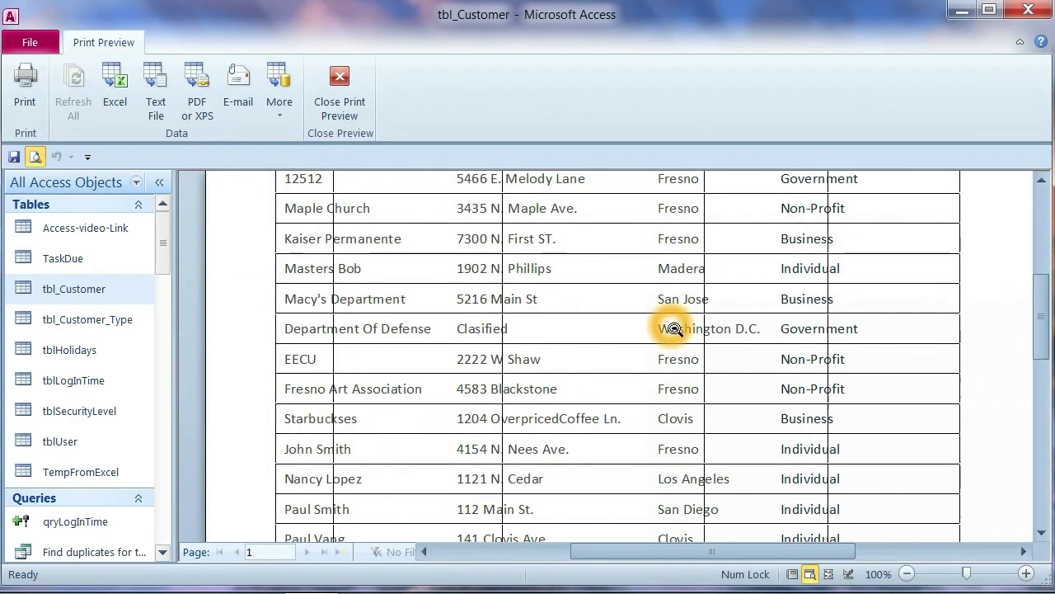
pyautogui.click(369, 411)
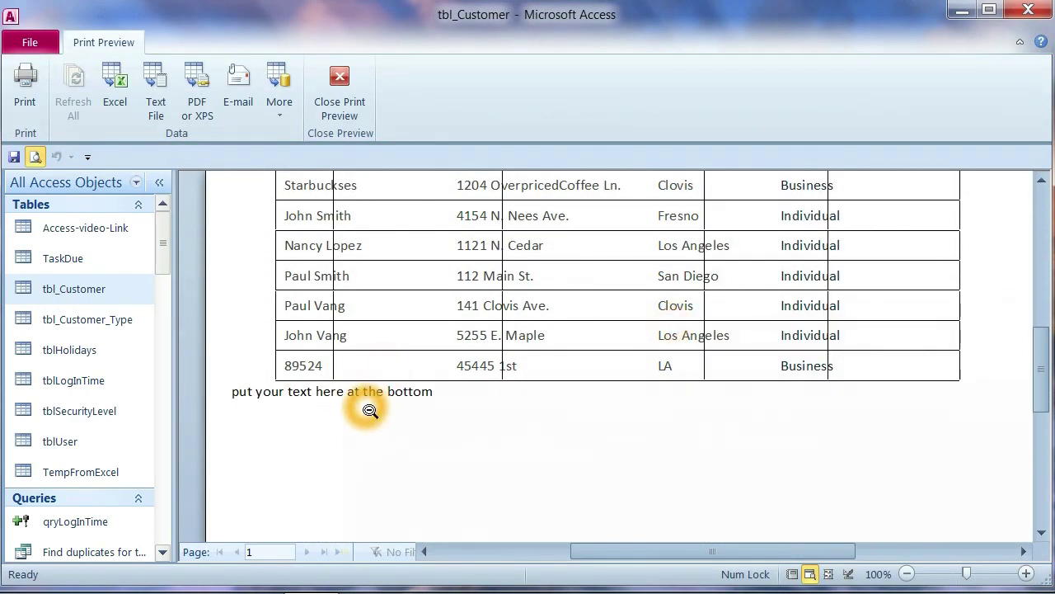
pyautogui.scroll(5, 367, 406)
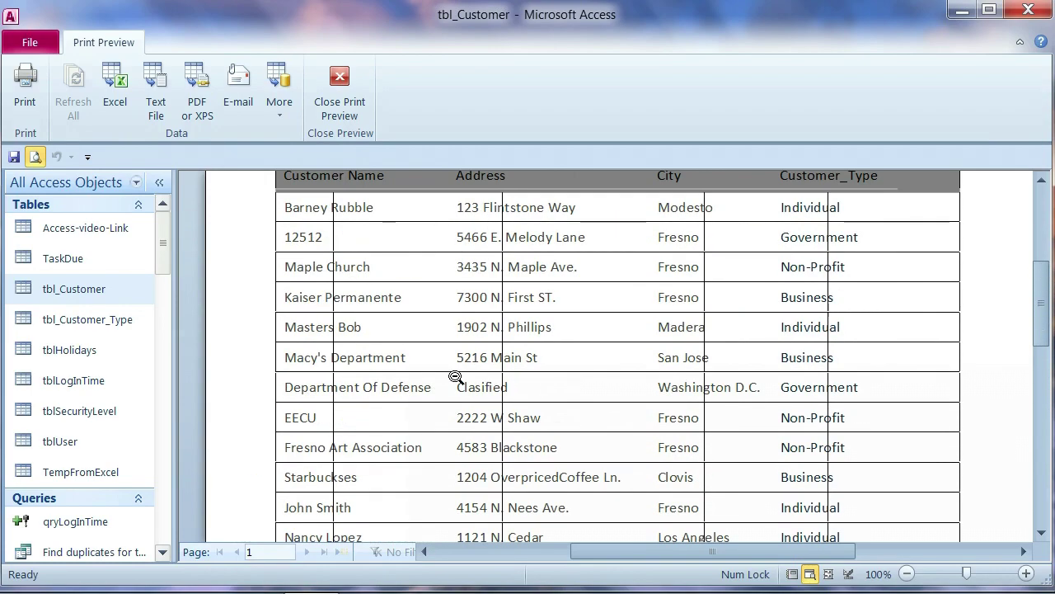
pyautogui.scroll(3, 455, 377)
pyautogui.click(305, 356)
pyautogui.click(333, 350)
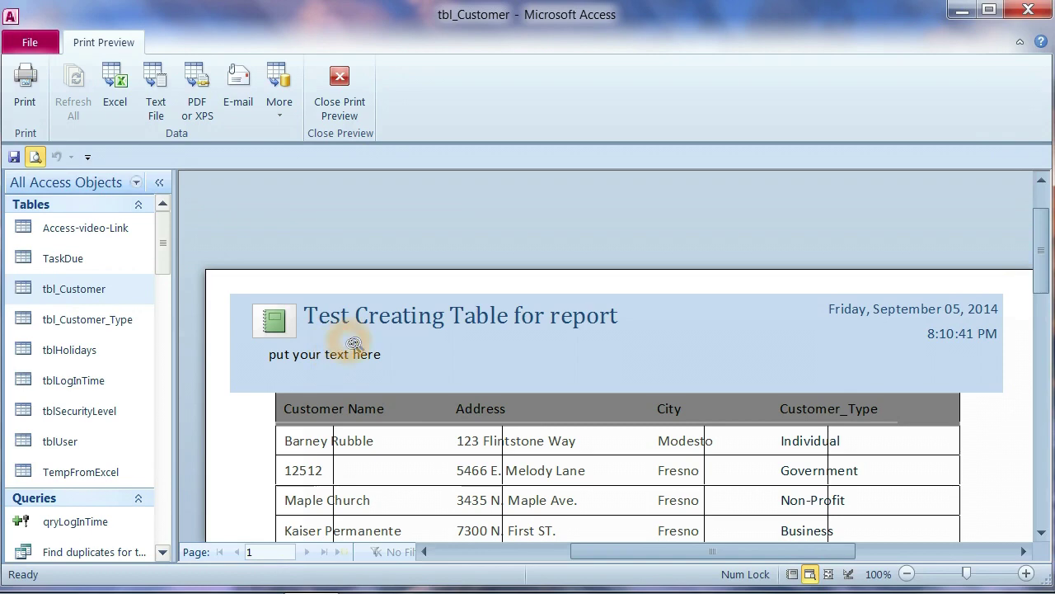
# - Check that the footer label prints beneath the last record, then return to Design View
pyautogui.scroll(-2, 620, 327)
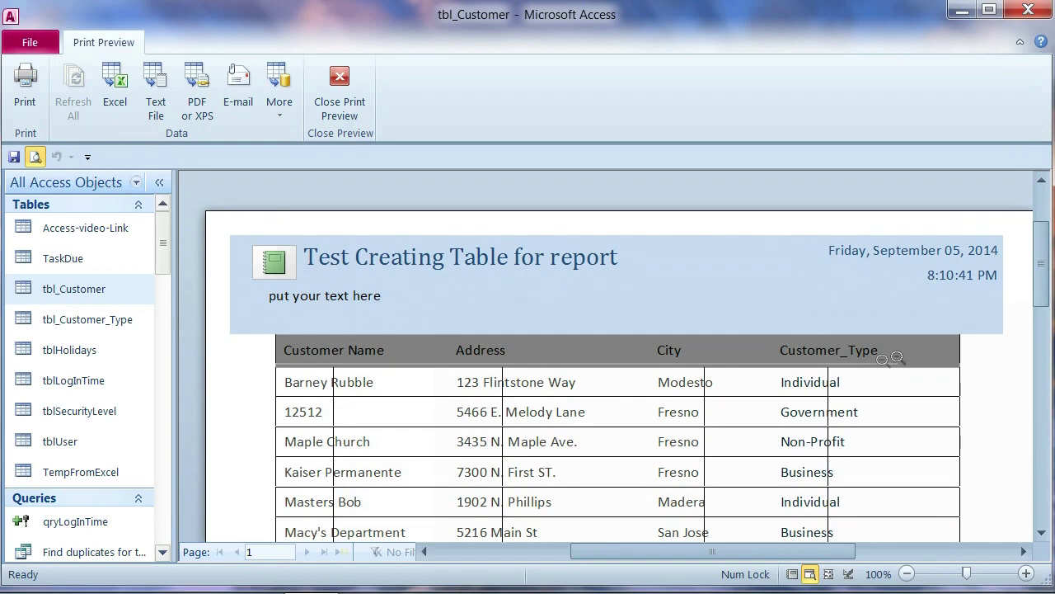
pyautogui.scroll(-2, 897, 357)
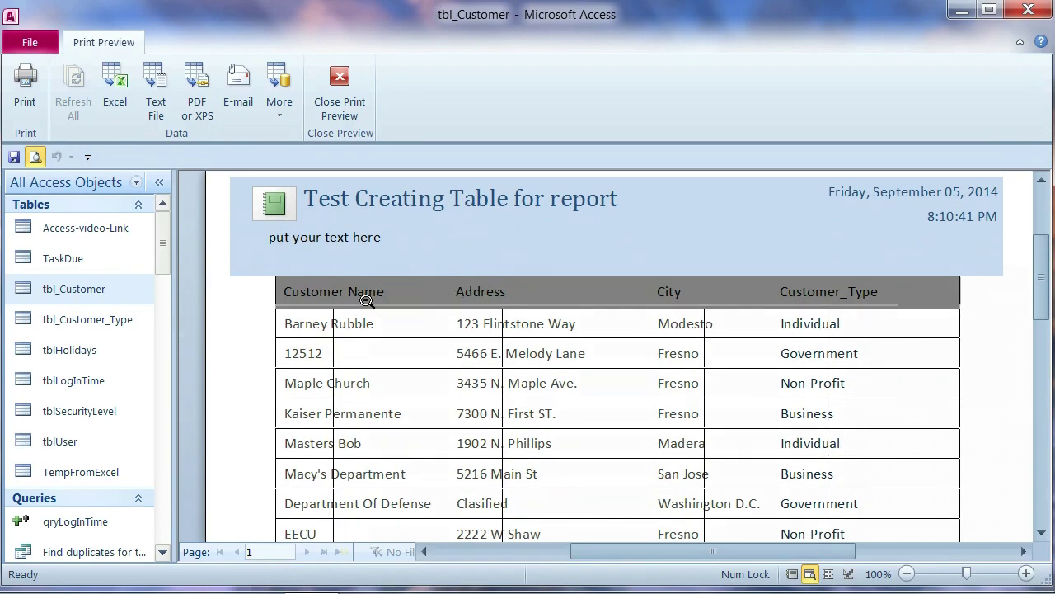
pyautogui.click(556, 297)
pyautogui.scroll(-1, 577, 289)
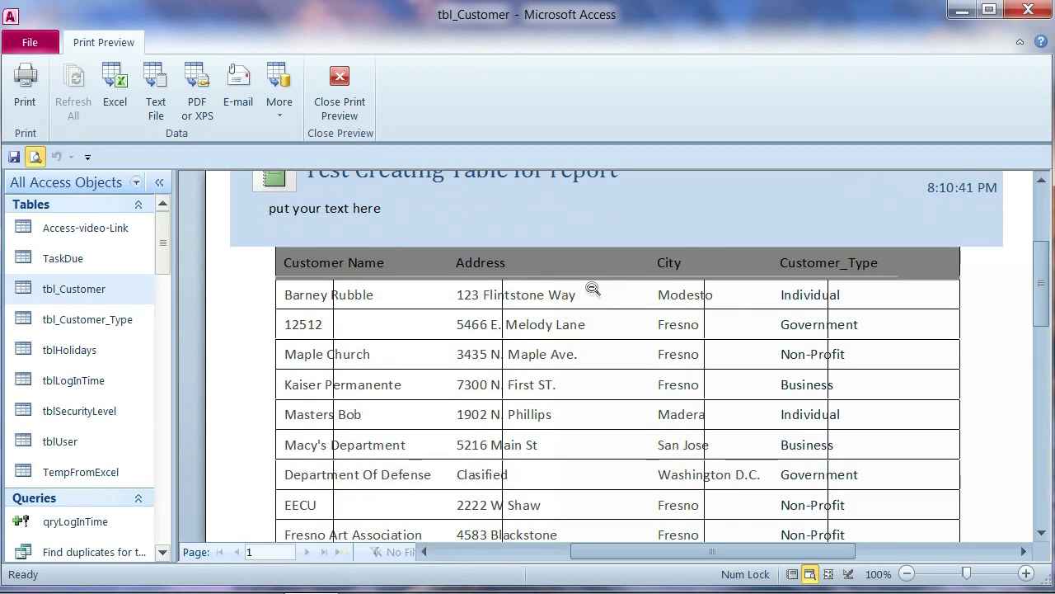
pyautogui.scroll(-5, 564, 264)
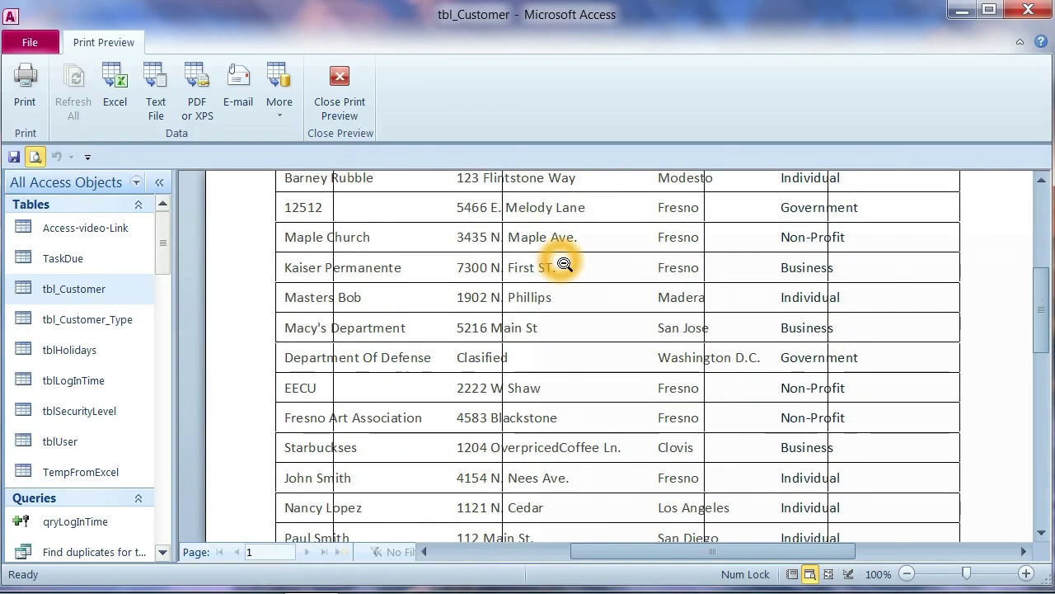
pyautogui.scroll(-3, 564, 265)
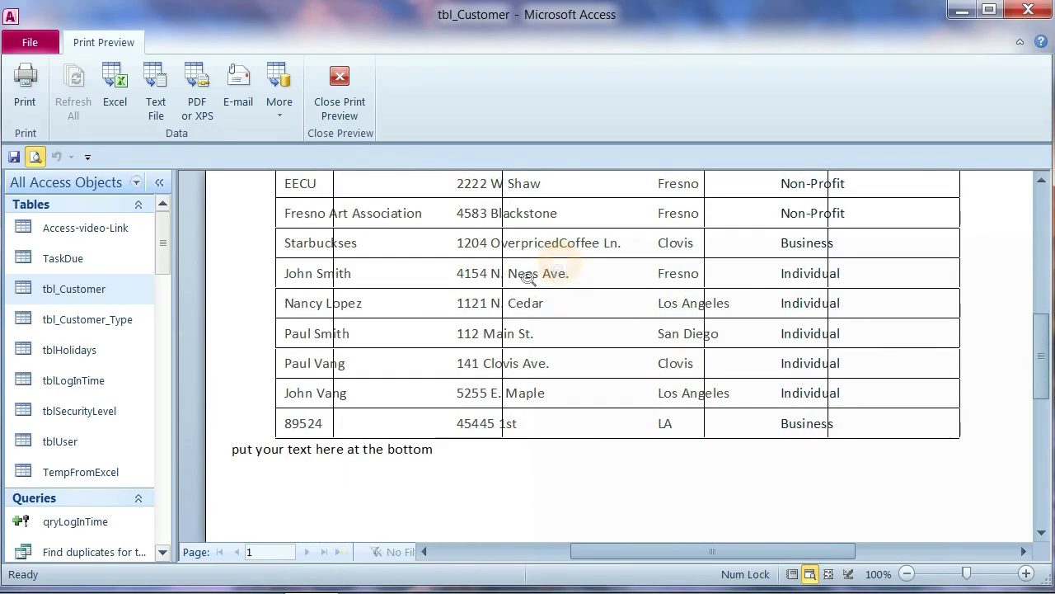
pyautogui.scroll(7, 436, 322)
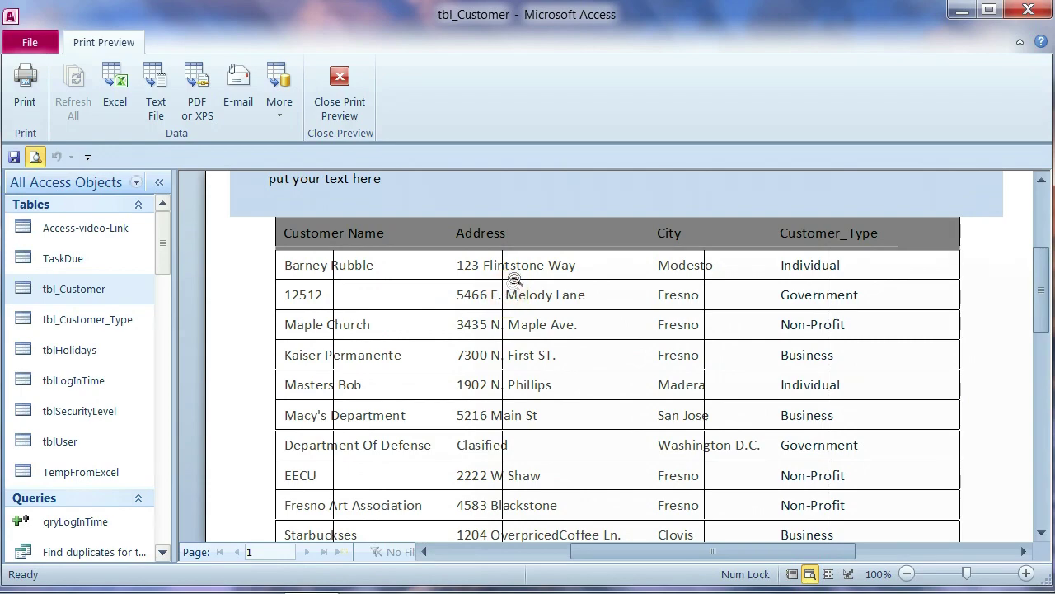
pyautogui.rightClick(431, 198)
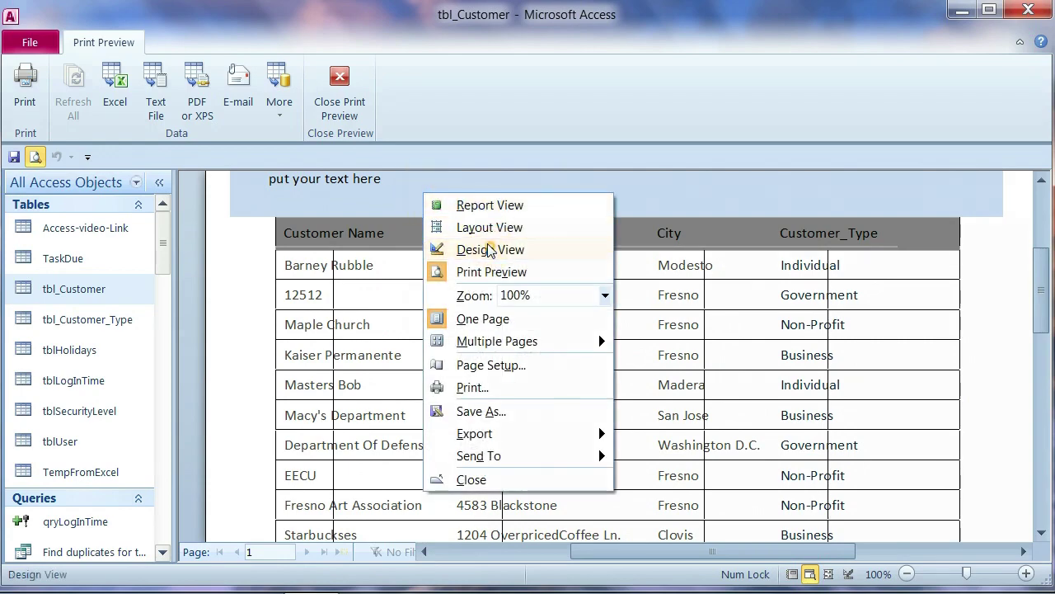
pyautogui.click(481, 248)
# - Select the Customer Name heading, the CustomerName and Customer_Type fields, the Detail section, and Address
pyautogui.click(326, 347)
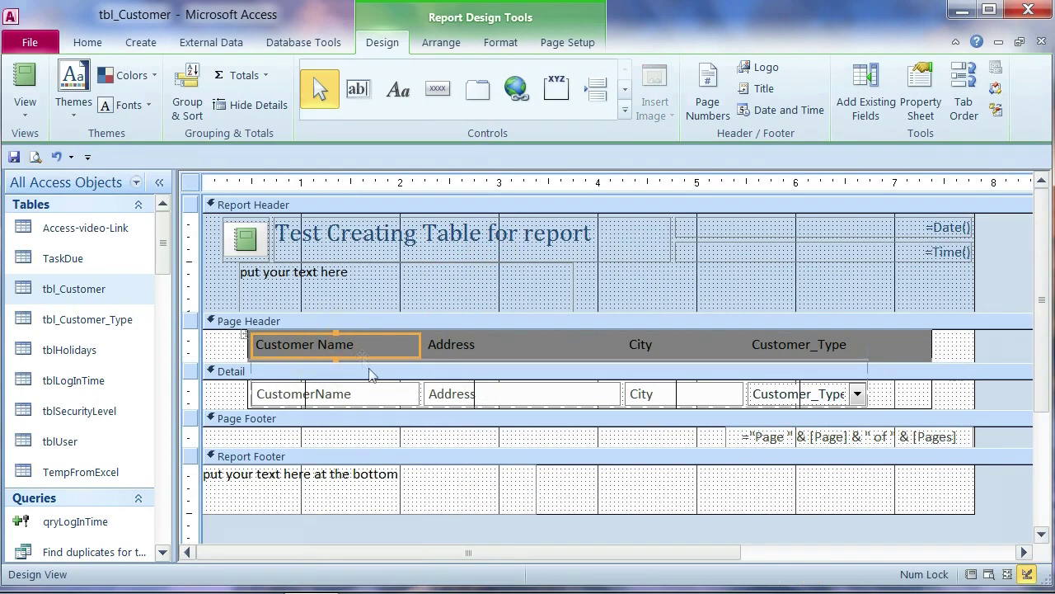
pyautogui.click(371, 394)
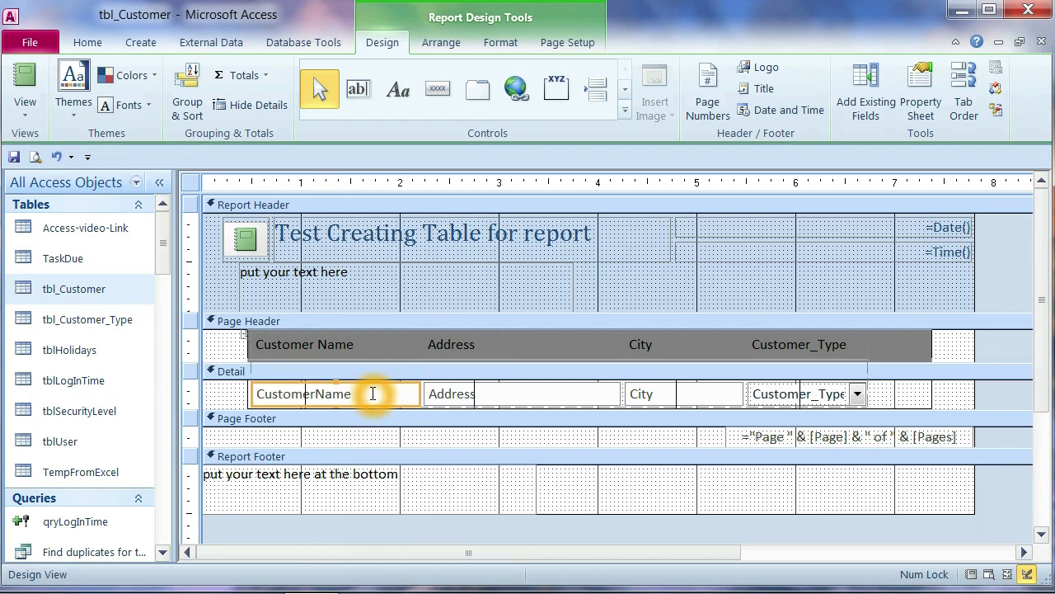
pyautogui.click(898, 397)
pyautogui.click(777, 393)
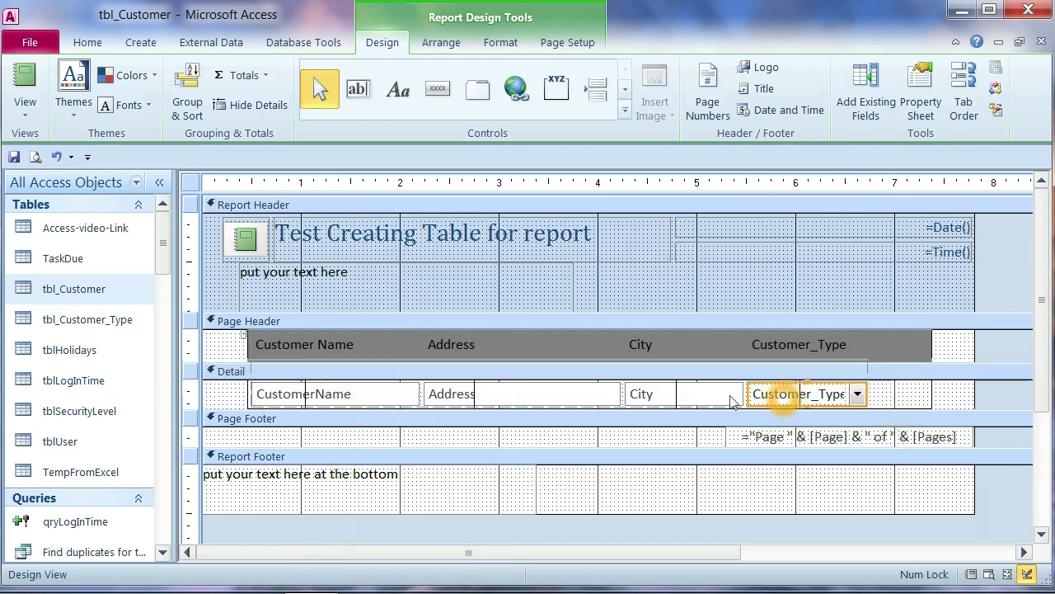
pyautogui.click(444, 350)
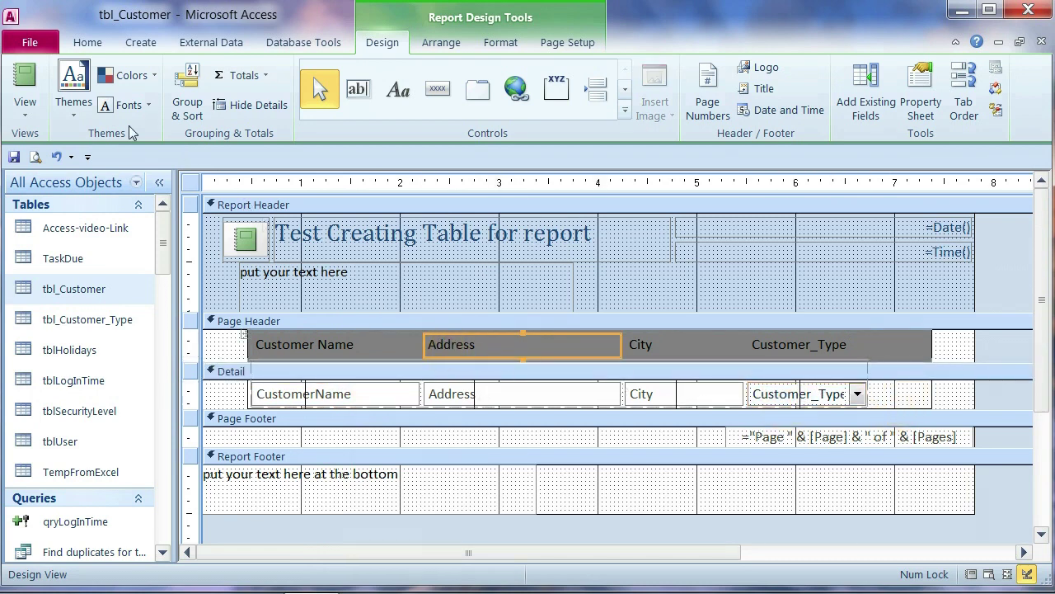
# - Undo the footer label edits and the deletion to restore the ID column, then preview
pyautogui.click(58, 156)
pyautogui.click(58, 156)
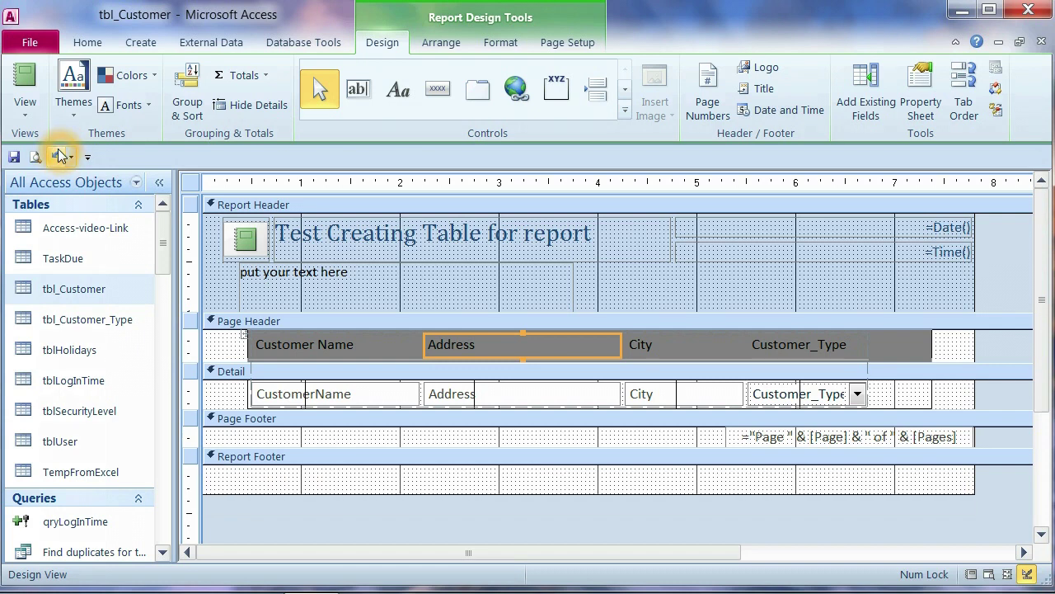
pyautogui.click(58, 156)
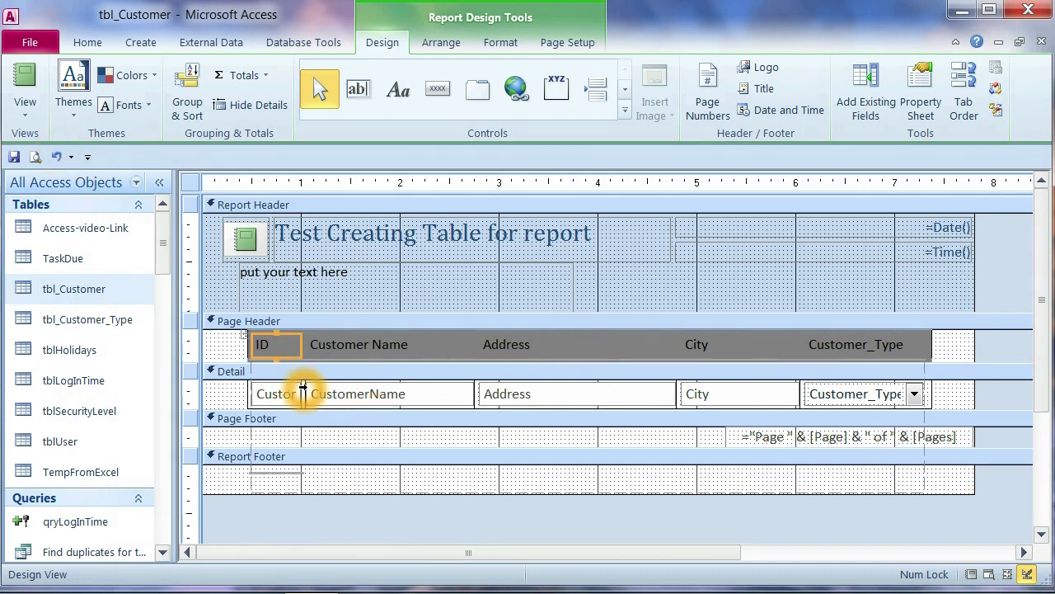
pyautogui.click(322, 487)
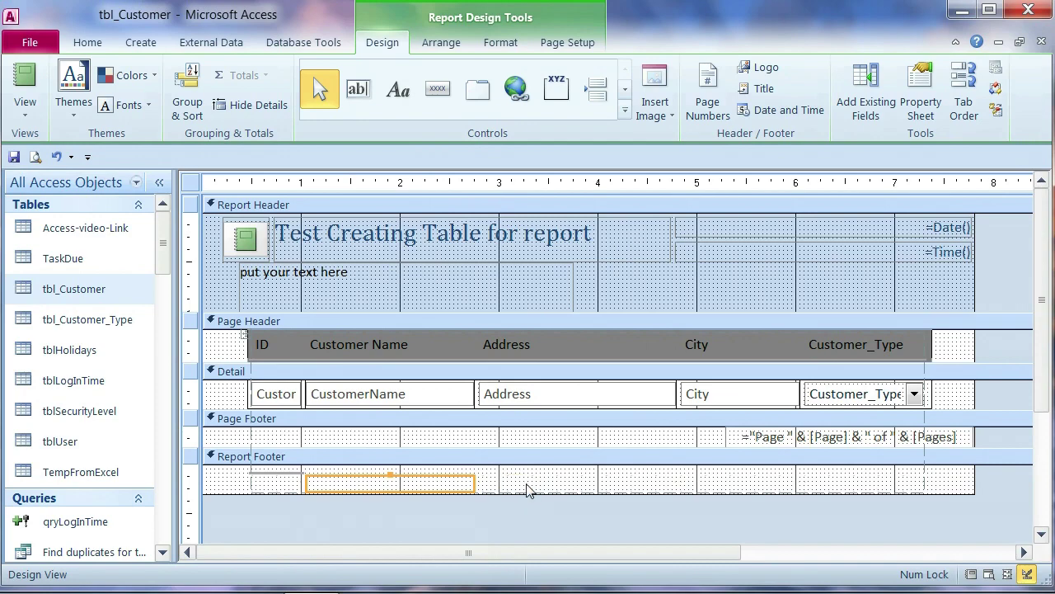
pyautogui.click(406, 342)
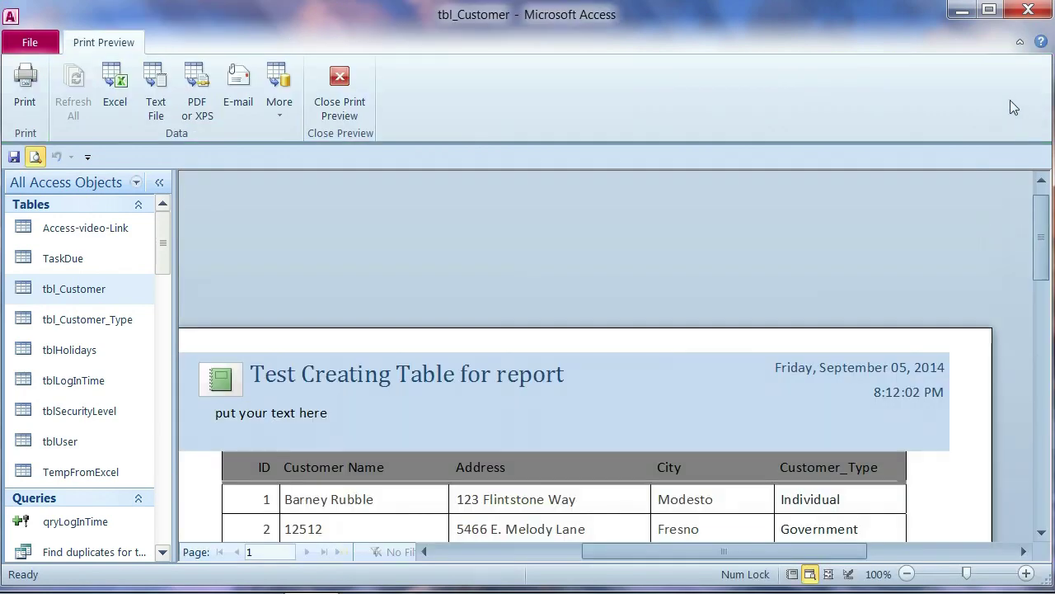
# - Close the preview and the report, save the changes, and begin the new report name 'test'
pyautogui.click(339, 89)
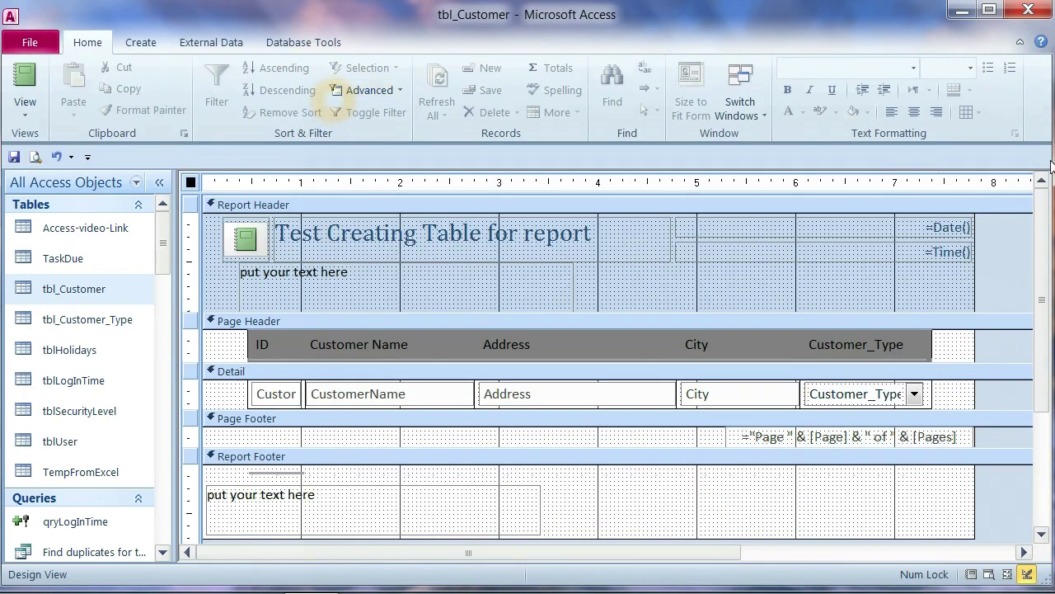
pyautogui.click(1042, 42)
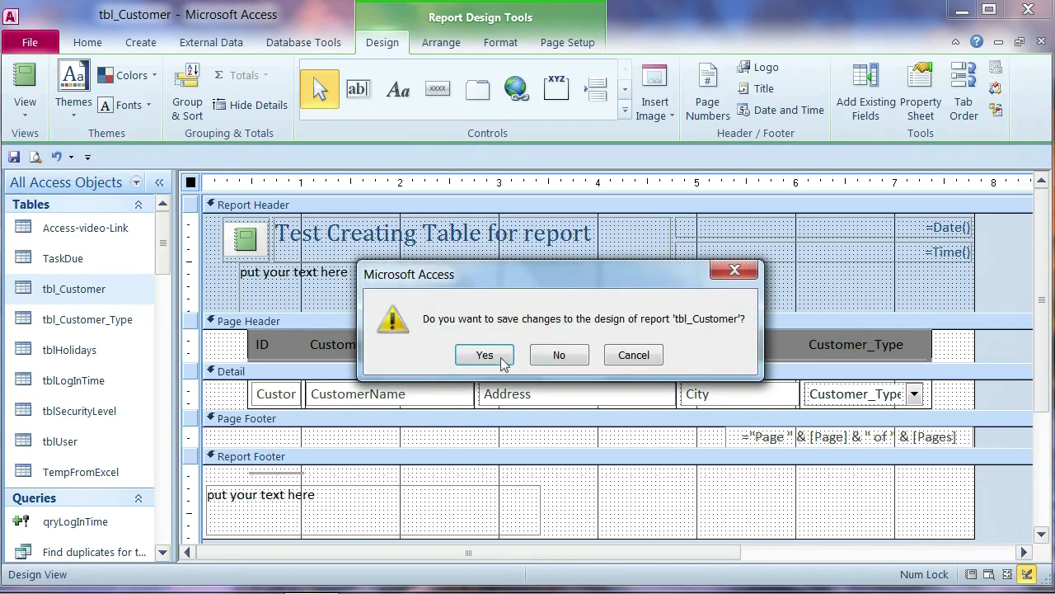
pyautogui.click(500, 357)
pyautogui.write('t')
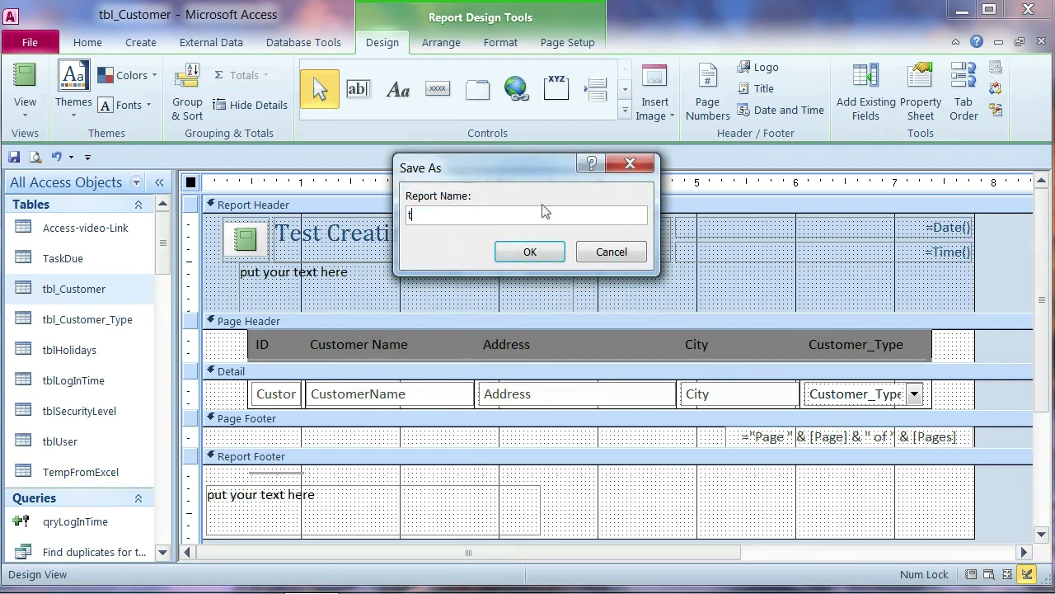
pyautogui.write('est')
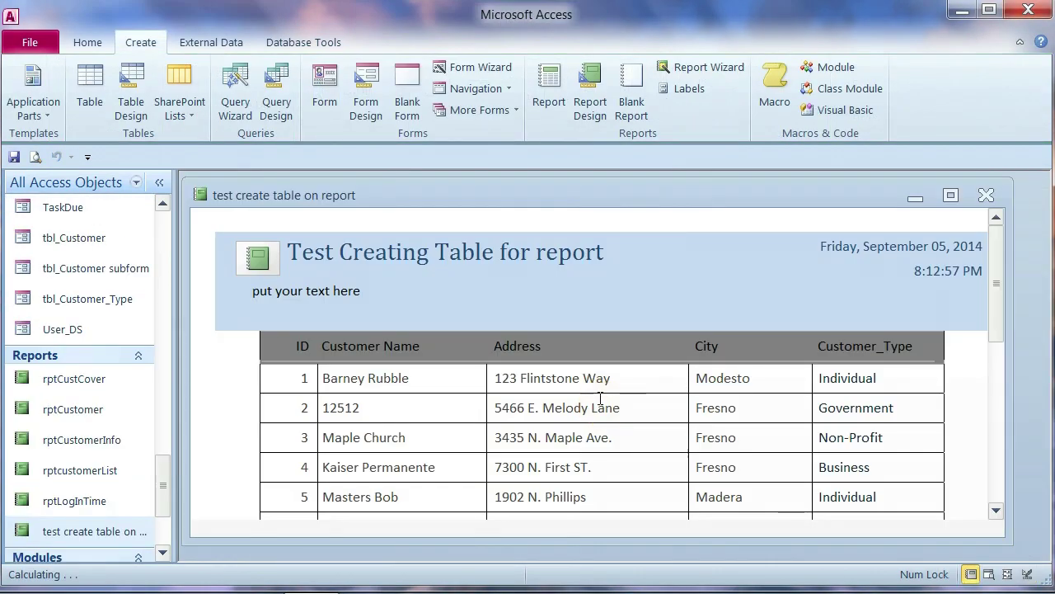
# - Maximize the 'test create table on report' report and scroll through its gridded customer rows
pyautogui.click(953, 194)
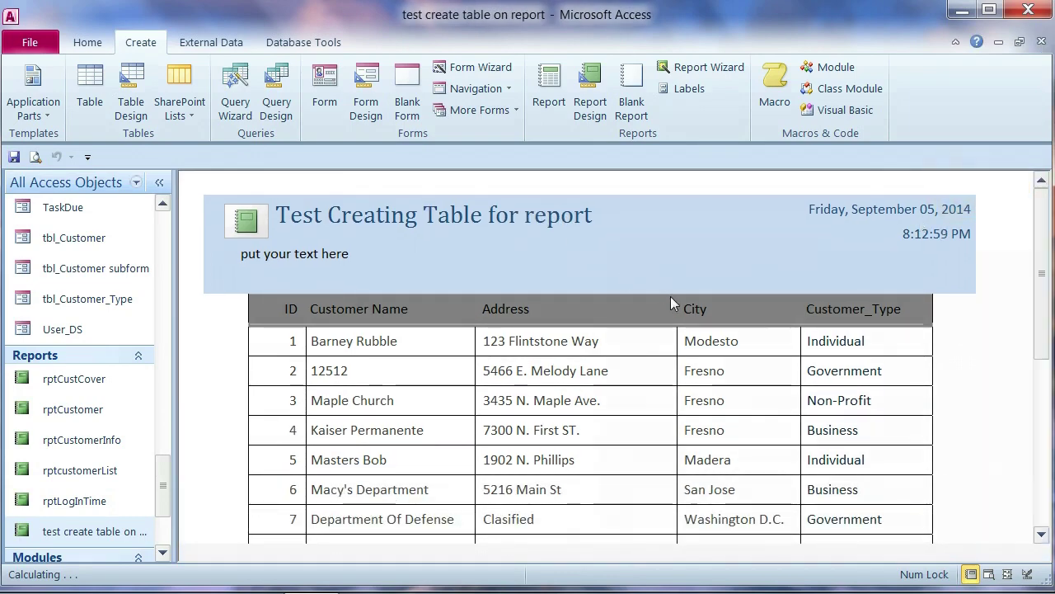
pyautogui.scroll(-3, 683, 306)
pyautogui.click(701, 299)
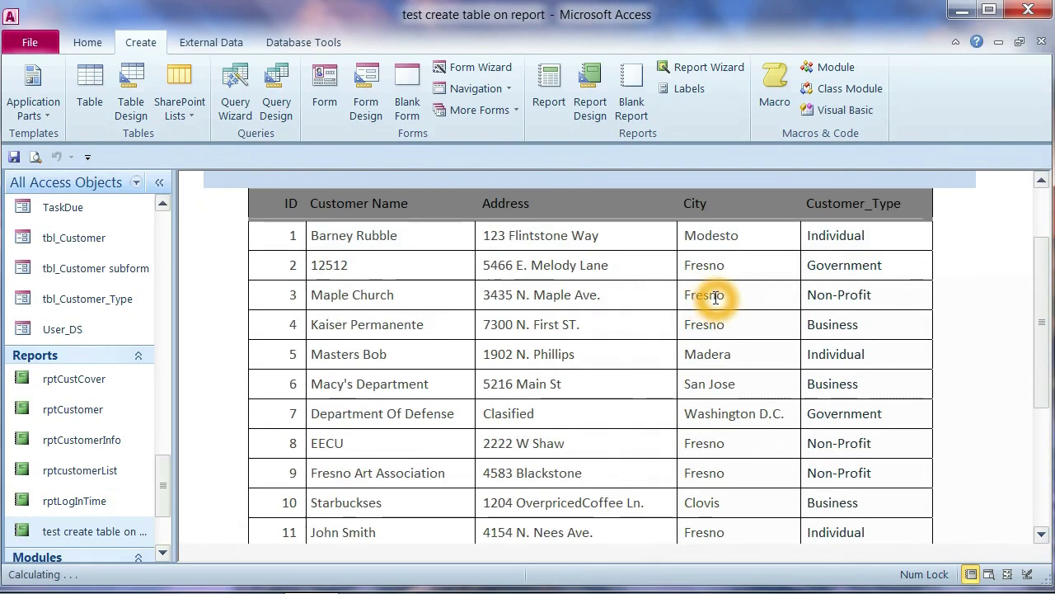
pyautogui.scroll(3, 714, 301)
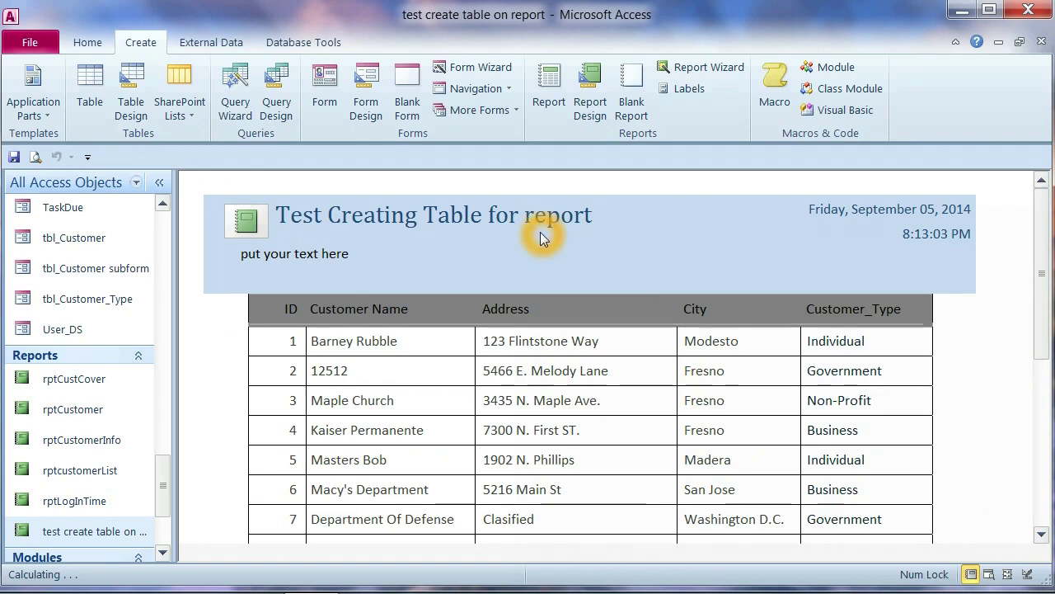
pyautogui.scroll(-3, 540, 234)
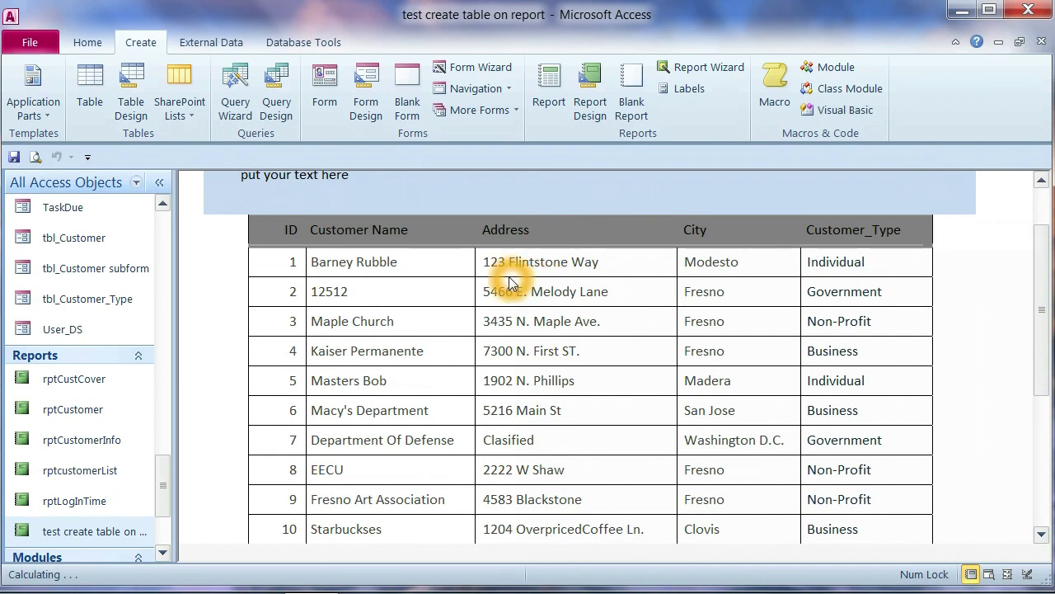
pyautogui.scroll(-1, 511, 282)
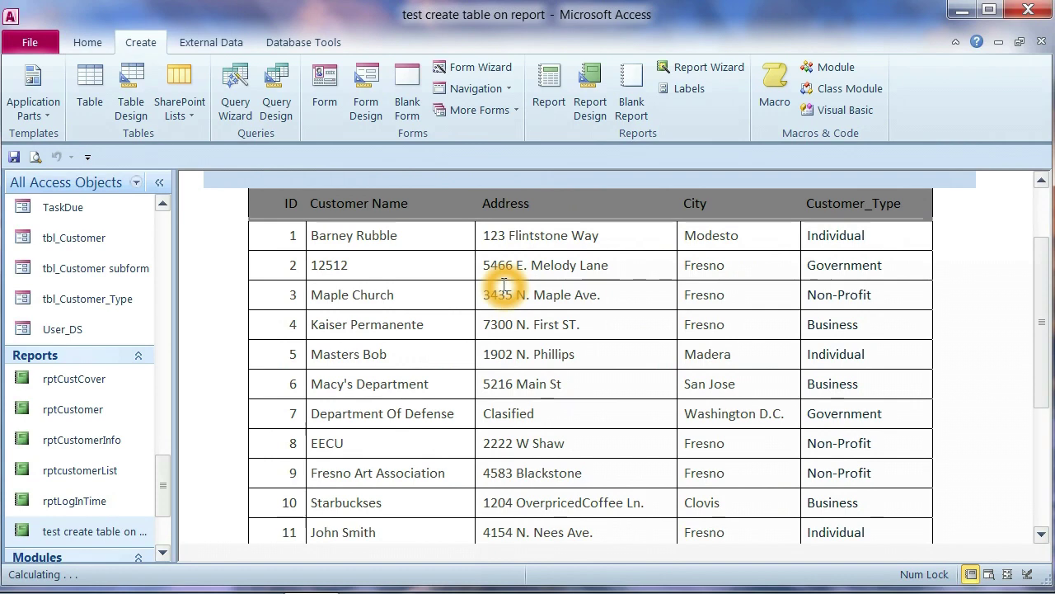
# - Inspect several customer rows and fields in the report, then close it
pyautogui.click(282, 257)
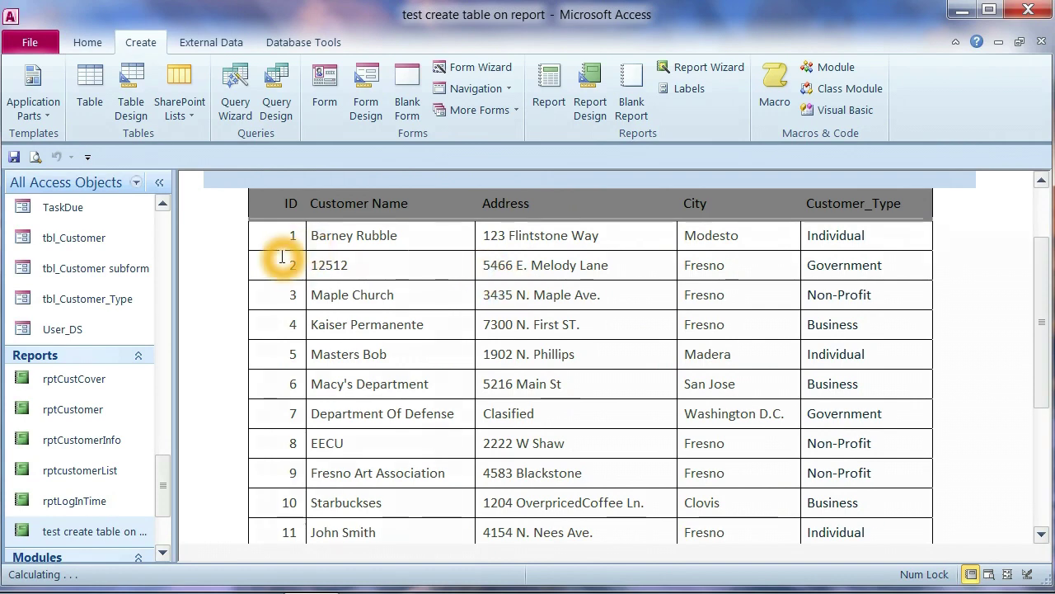
pyautogui.click(301, 240)
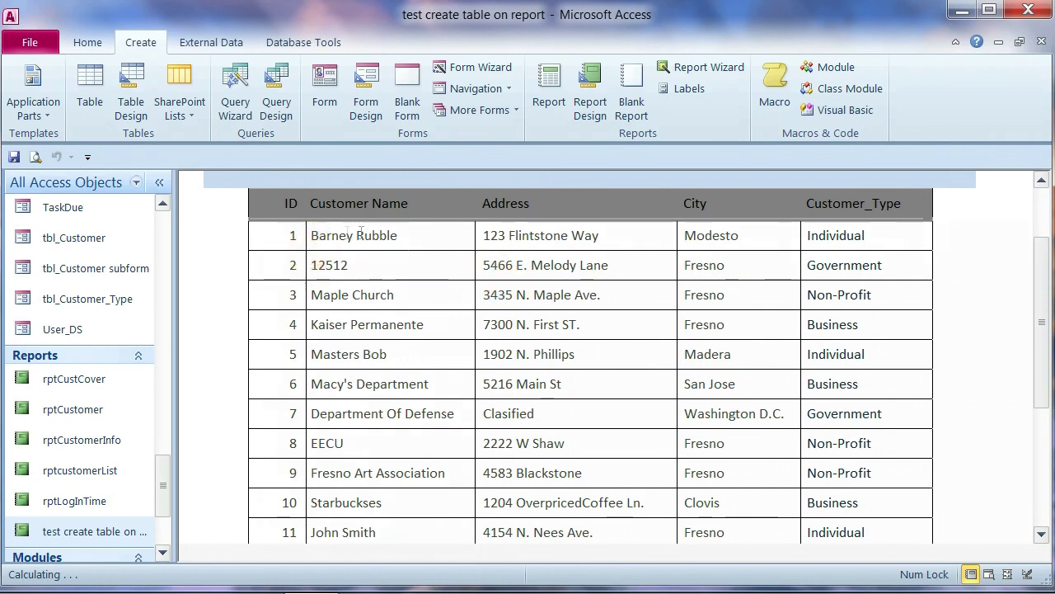
pyautogui.click(453, 242)
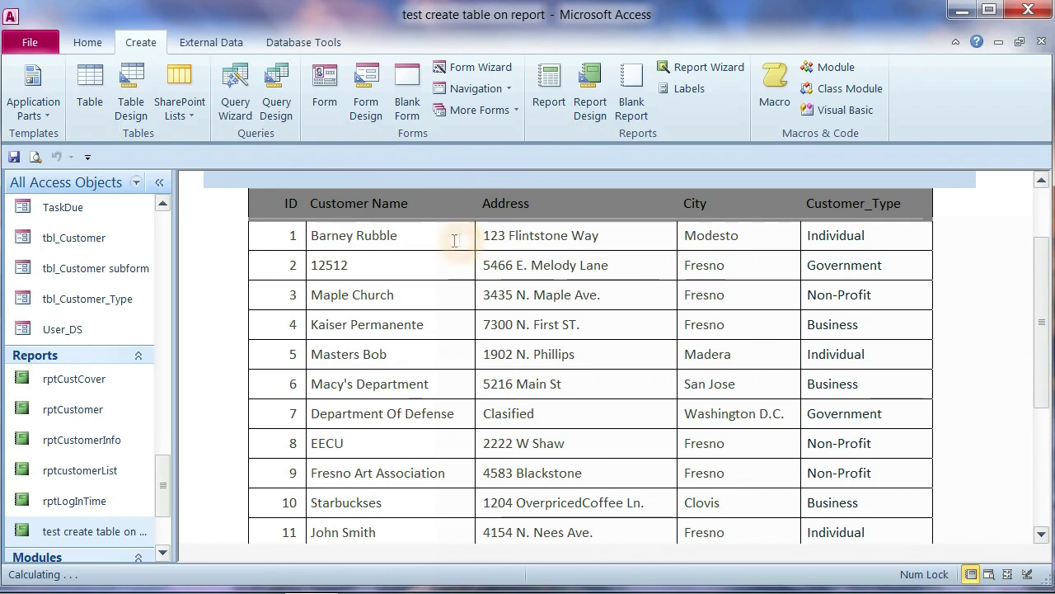
pyautogui.click(453, 241)
pyautogui.click(456, 258)
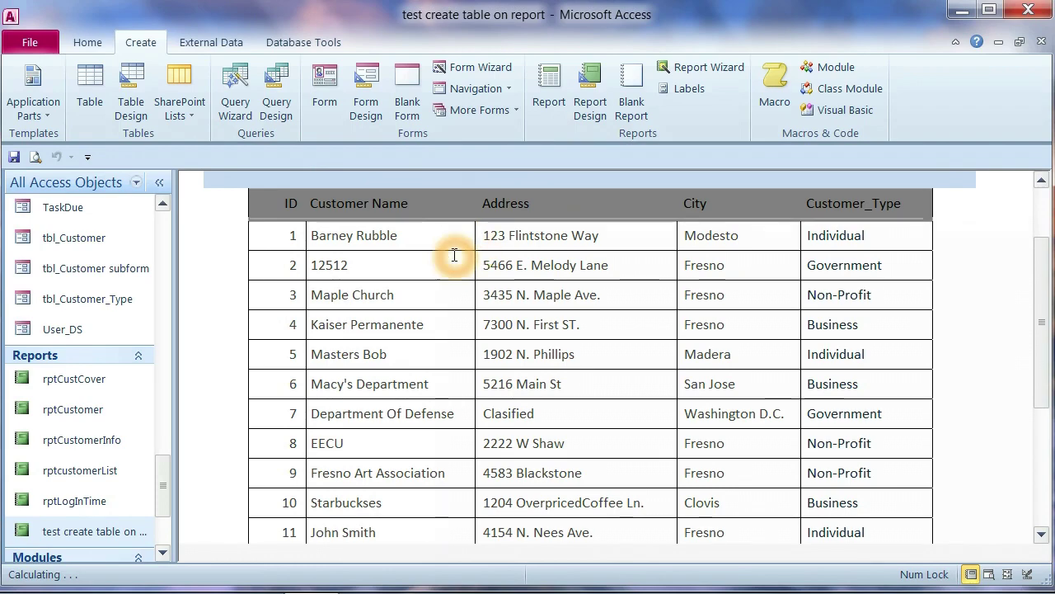
pyautogui.scroll(-6, 588, 301)
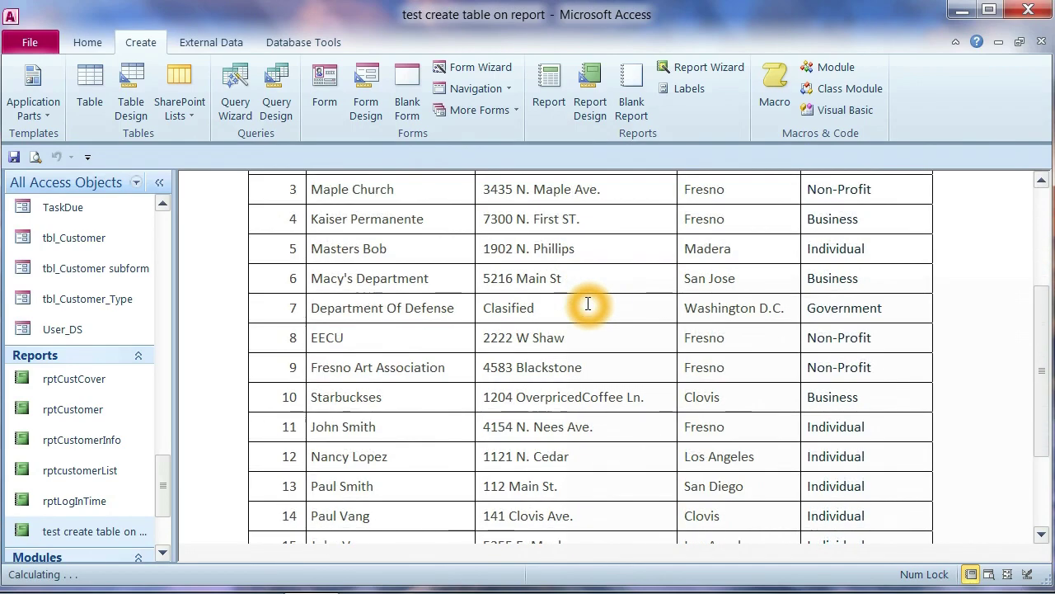
pyautogui.scroll(6, 589, 302)
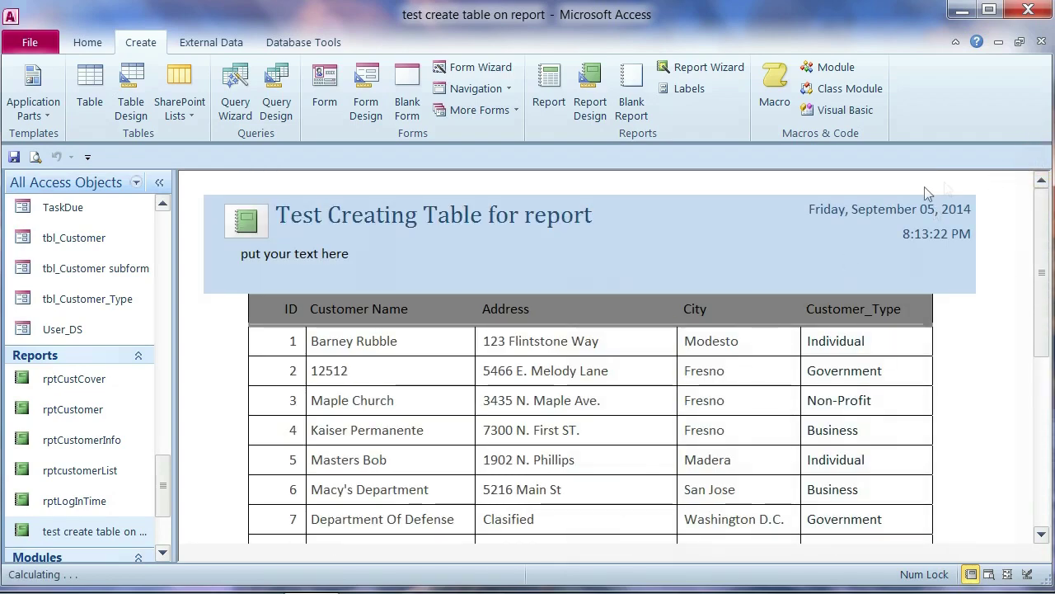
pyautogui.click(1043, 42)
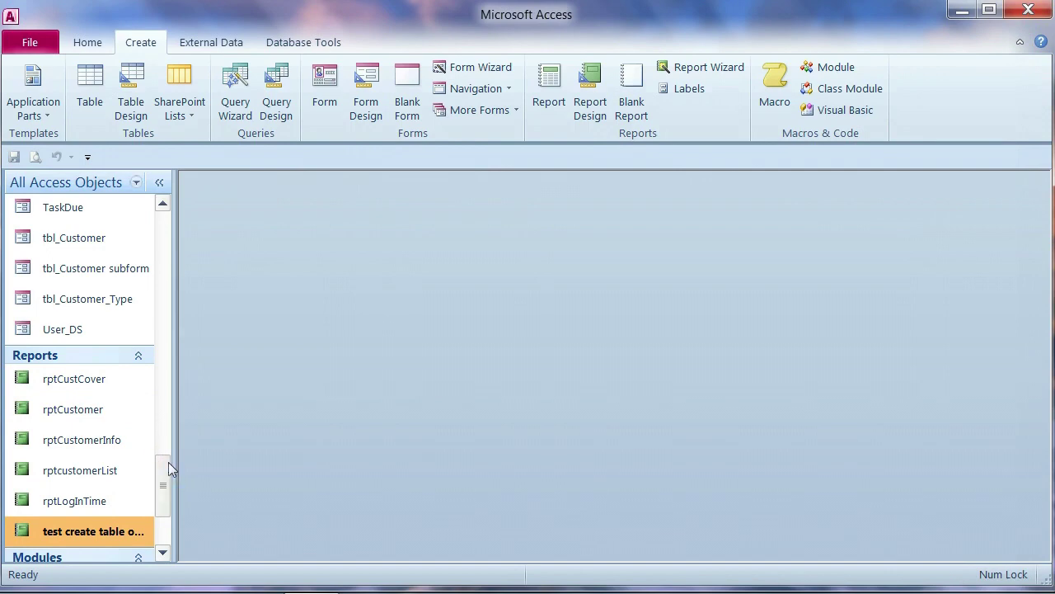
# - Open the tbl_Customer_Type form maximized and filter it to Government customers
pyautogui.moveTo(168, 462); pyautogui.dragTo(160, 440)
pyautogui.click(93, 355)
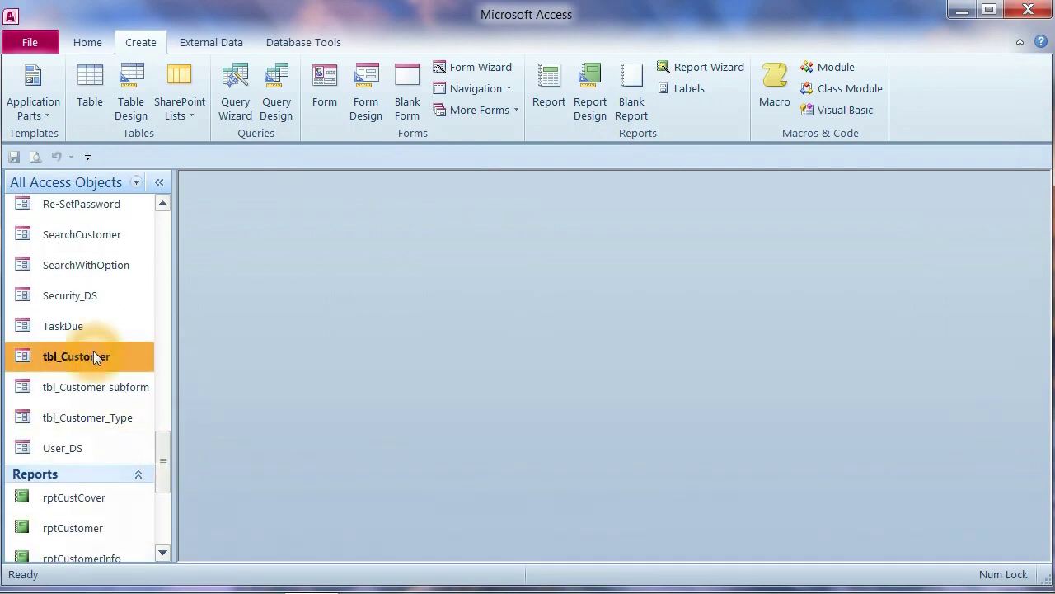
pyautogui.doubleClick(118, 417)
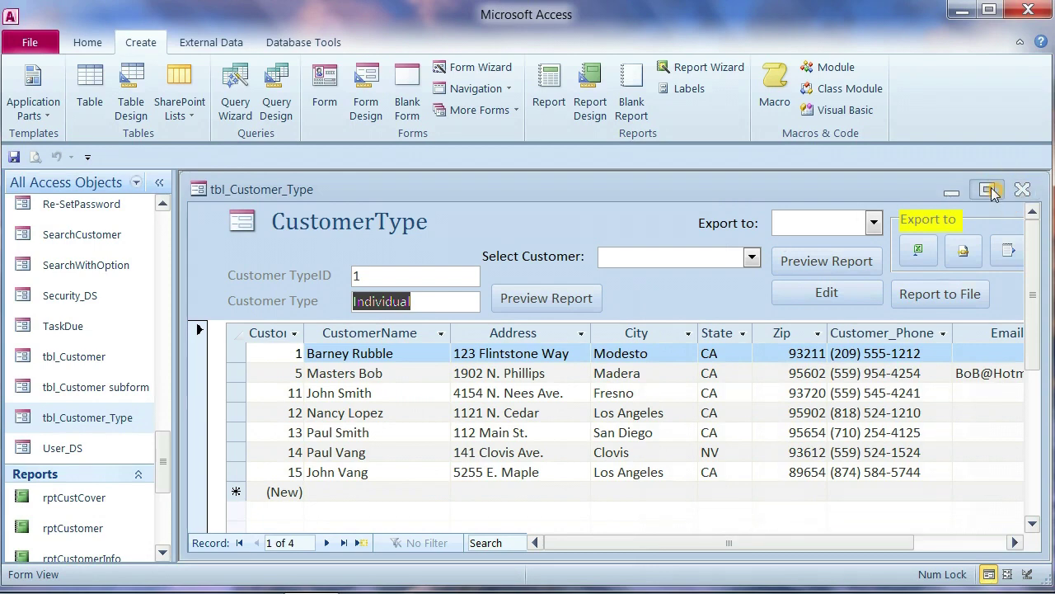
pyautogui.click(989, 190)
pyautogui.click(742, 226)
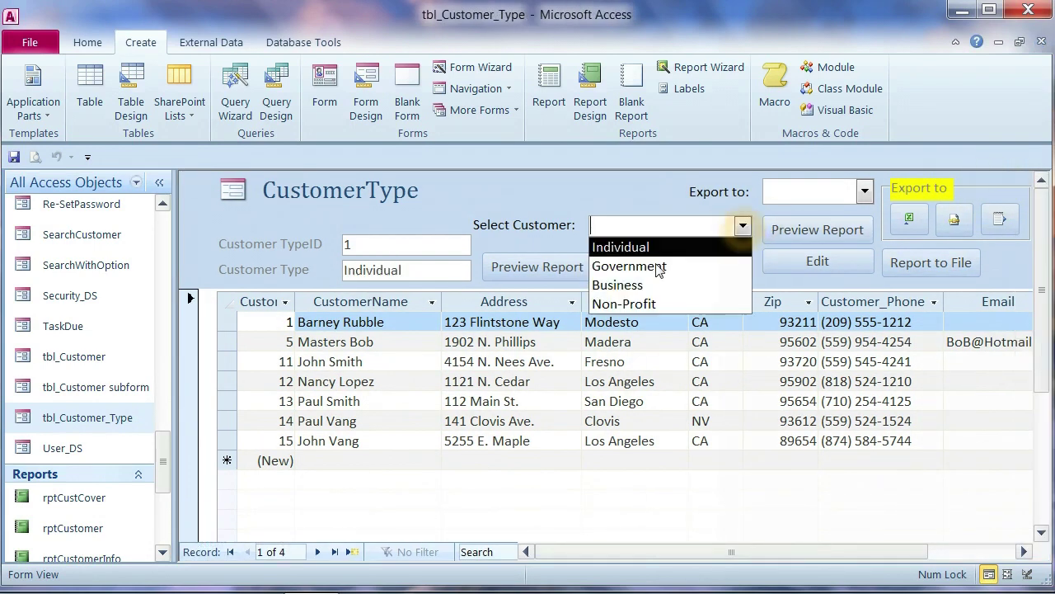
pyautogui.click(645, 249)
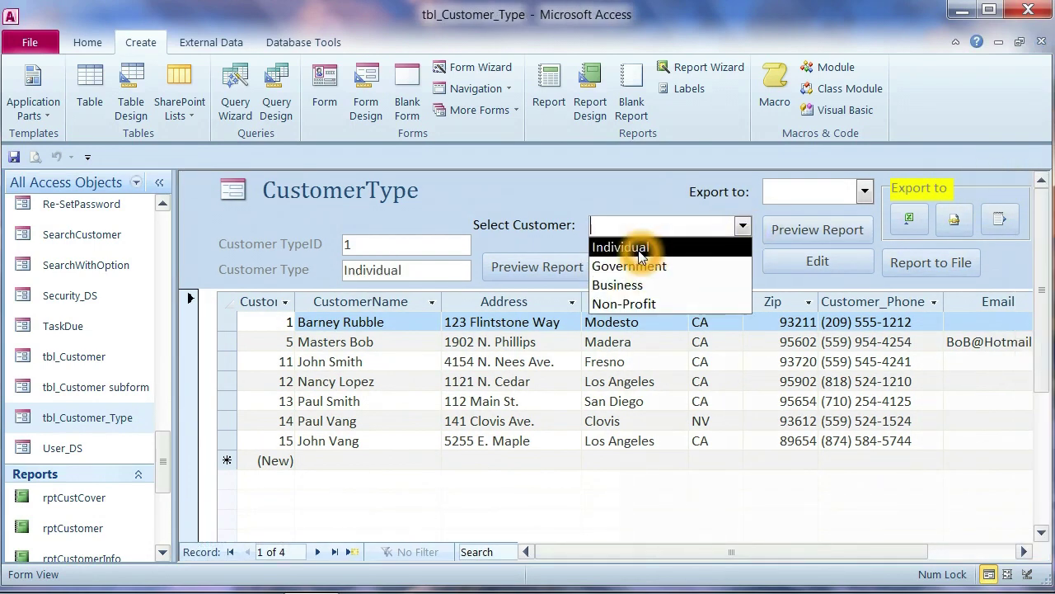
pyautogui.click(634, 267)
# - Switch the form to Design View and show the Preview Report button's Event properties
pyautogui.rightClick(348, 191)
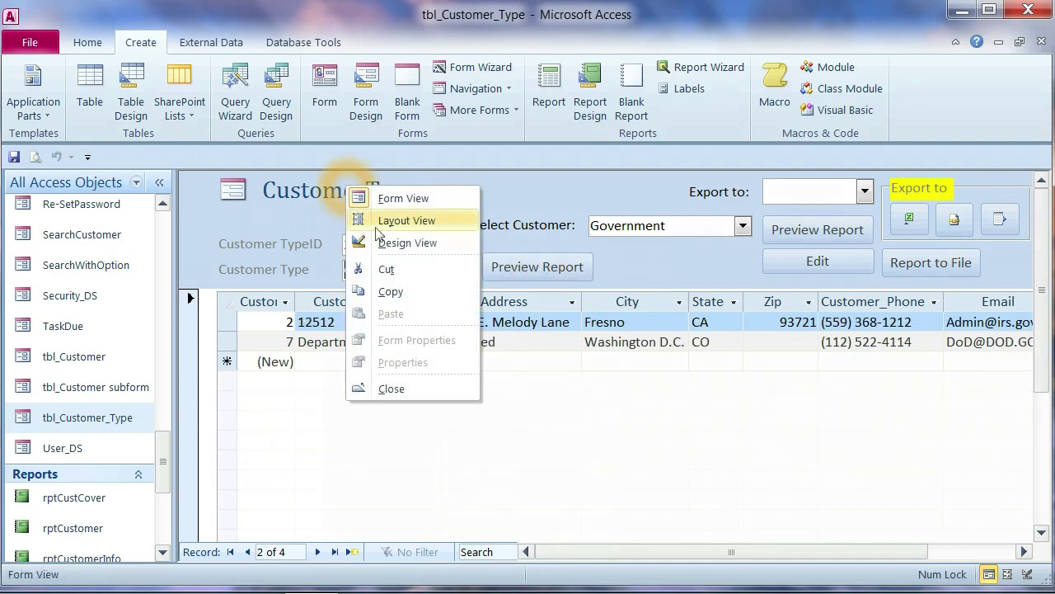
pyautogui.click(395, 239)
pyautogui.doubleClick(553, 313)
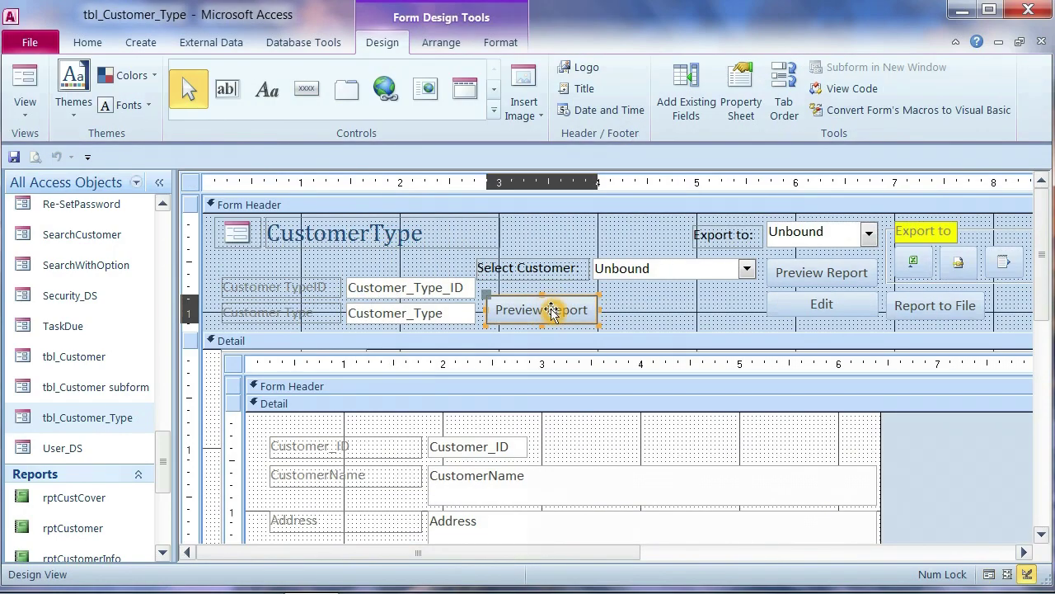
pyautogui.click(892, 247)
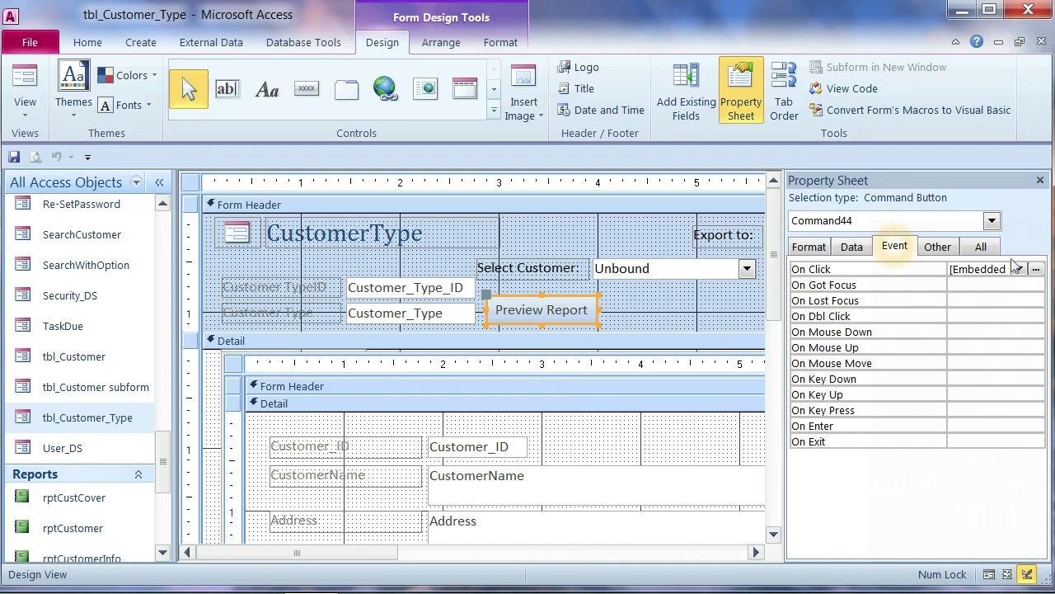
# - Change the On Click OpenReport macro's report to 'test create table on report' and save it
pyautogui.click(1032, 268)
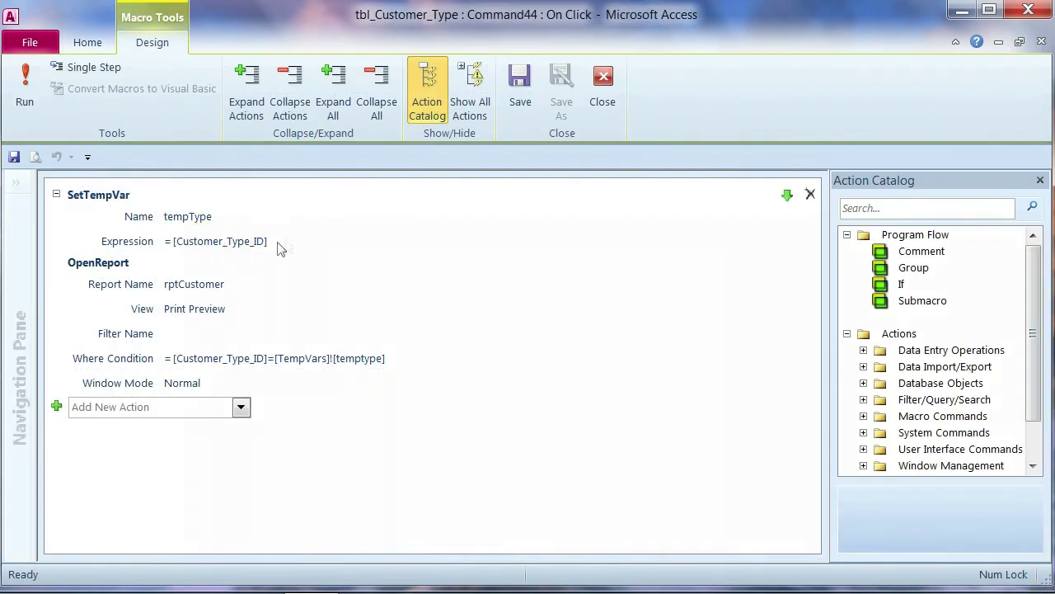
pyautogui.click(257, 280)
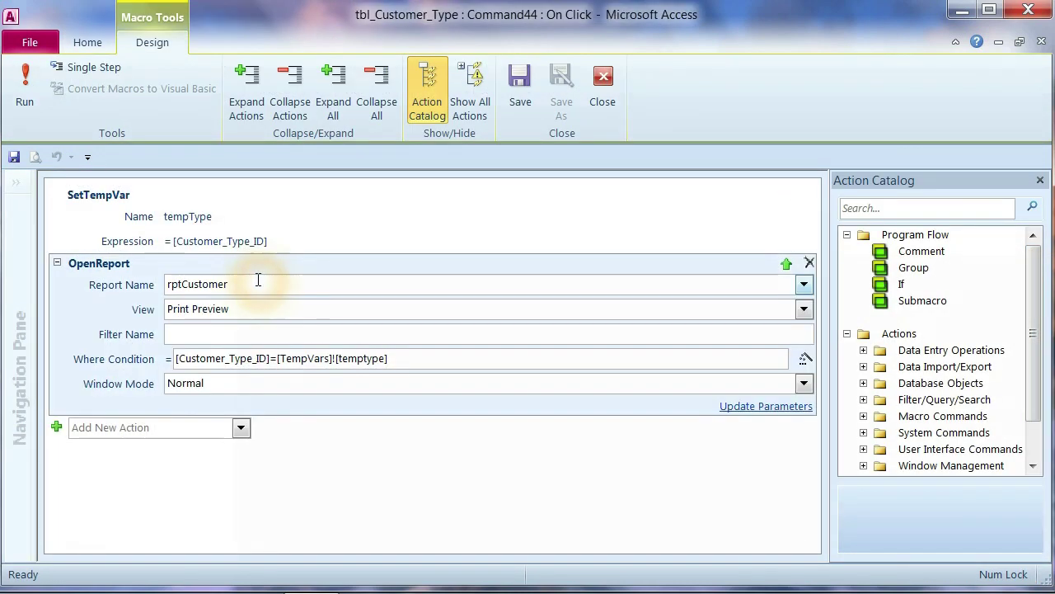
pyautogui.click(804, 286)
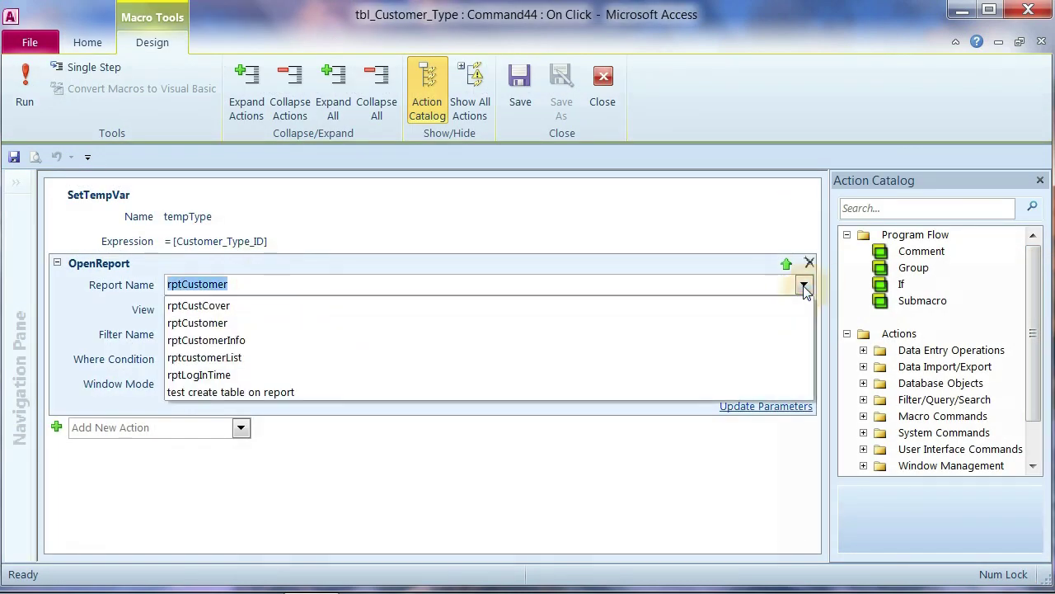
pyautogui.click(254, 399)
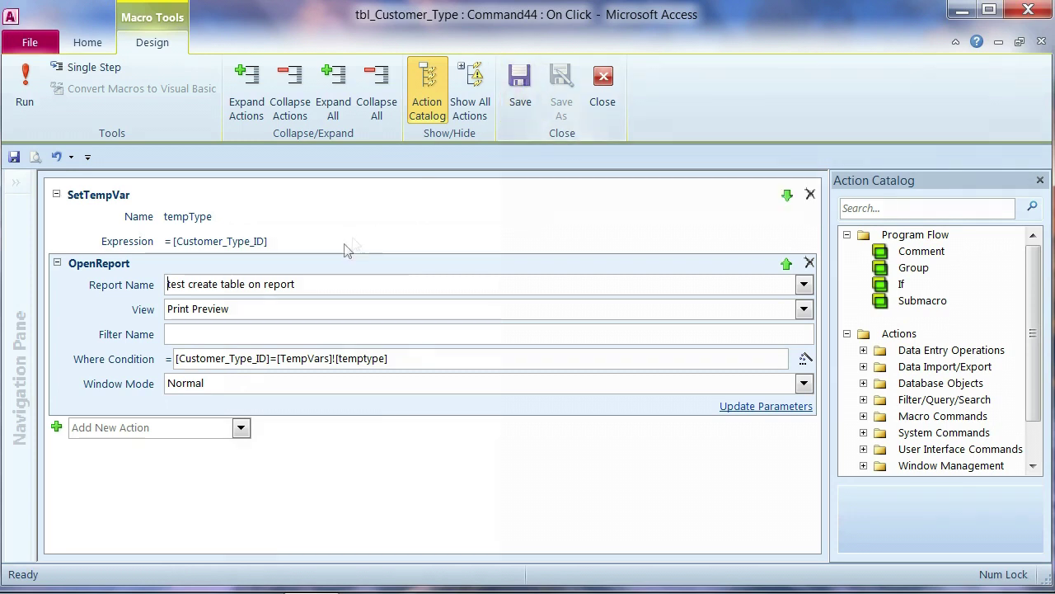
pyautogui.click(538, 94)
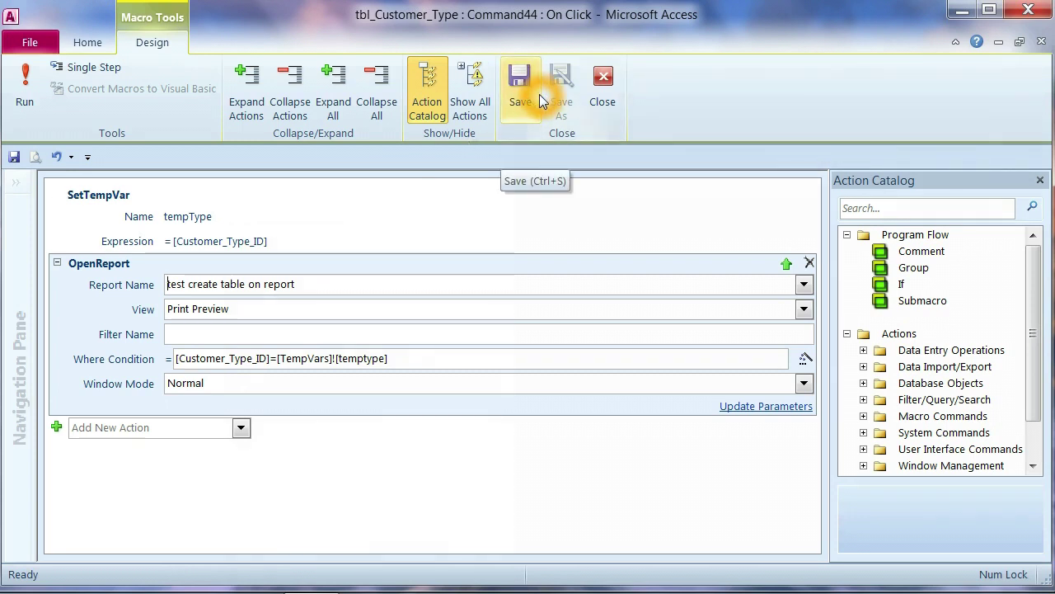
pyautogui.click(603, 86)
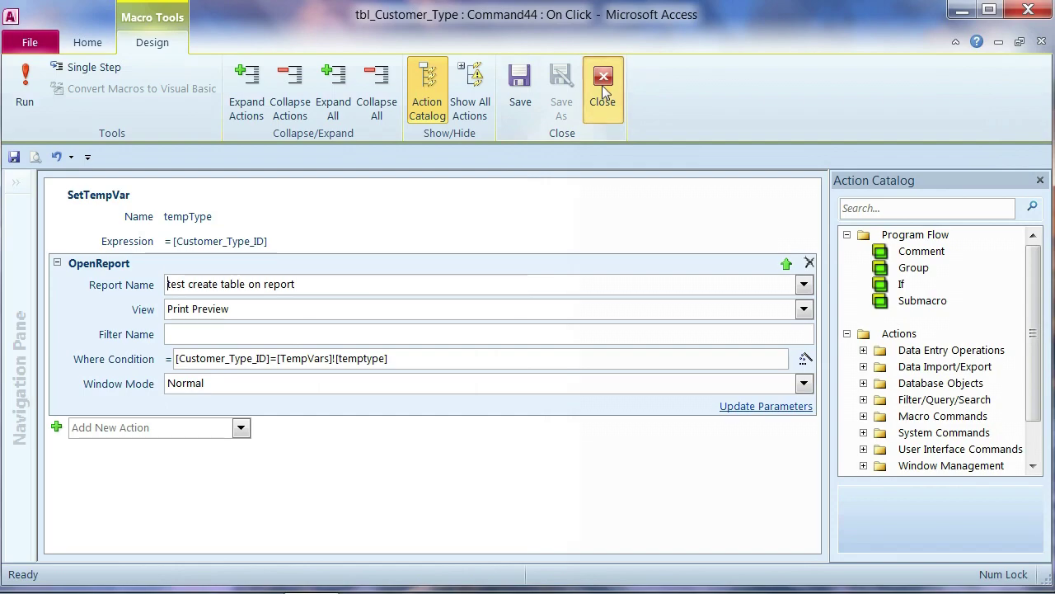
# - Return the form to Form View and set Select Customer to Individual
pyautogui.click(189, 183)
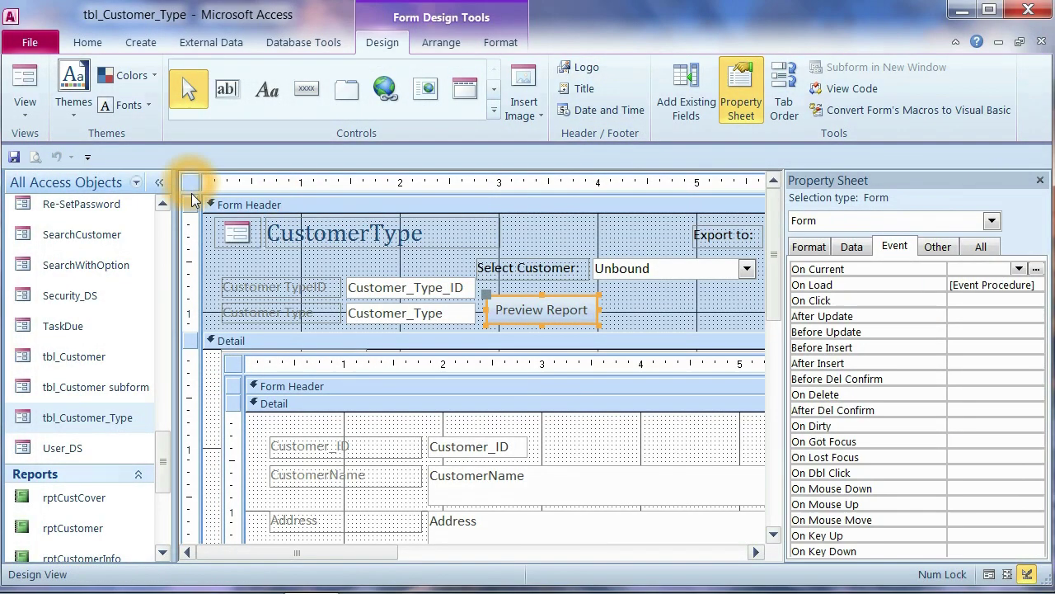
pyautogui.rightClick(188, 183)
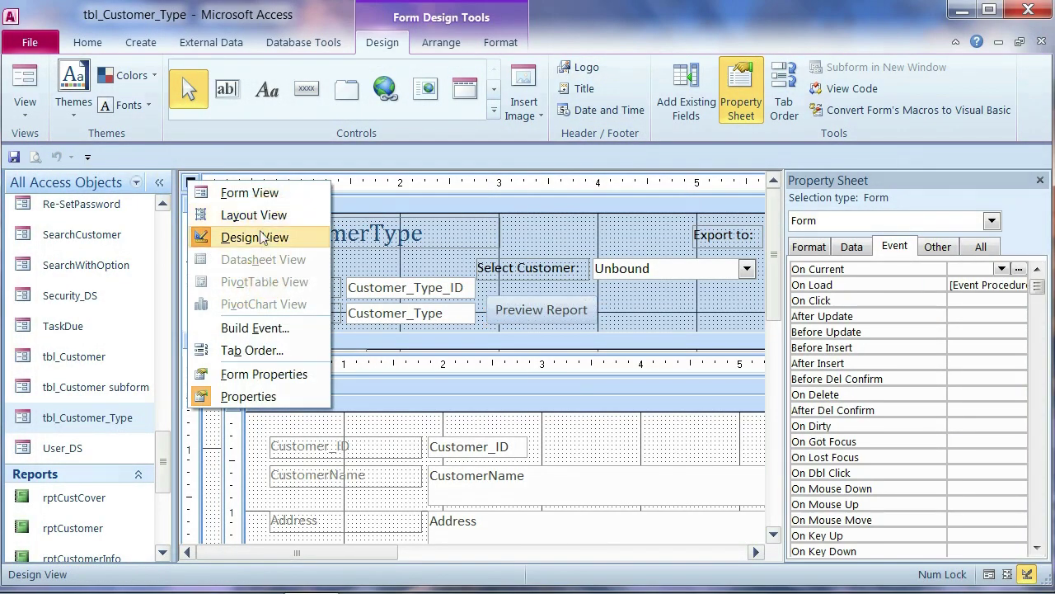
pyautogui.click(247, 192)
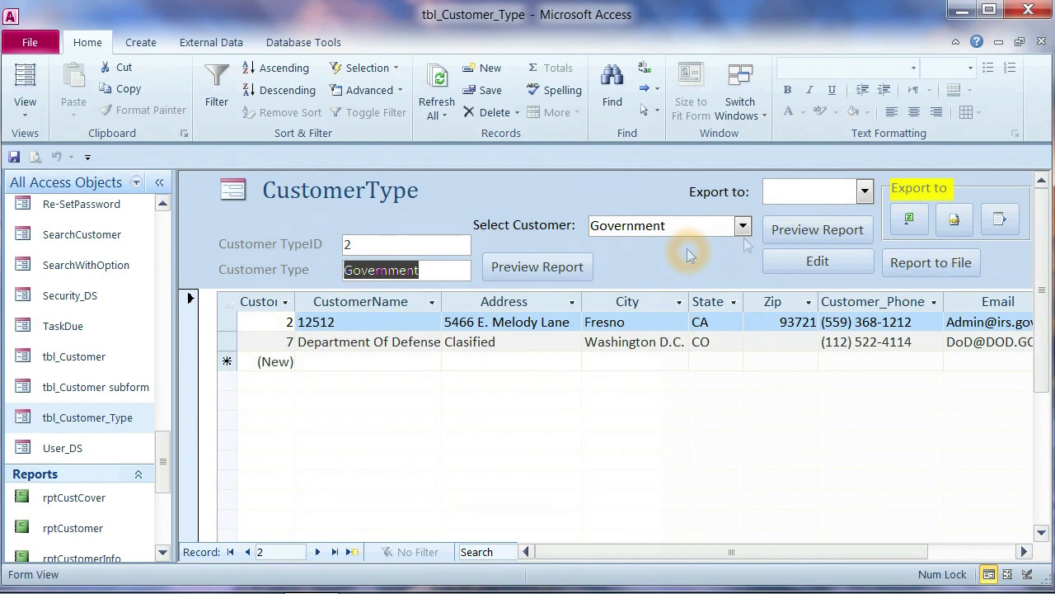
pyautogui.click(742, 225)
pyautogui.click(651, 246)
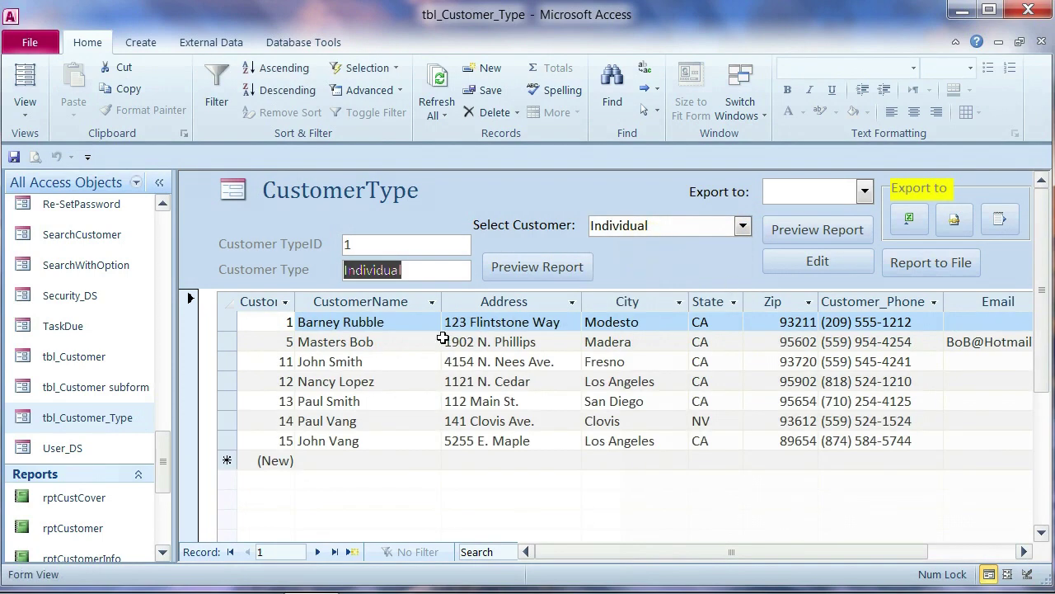
# - Preview the report at full size showing only Individual customers, then close the preview
pyautogui.click(540, 270)
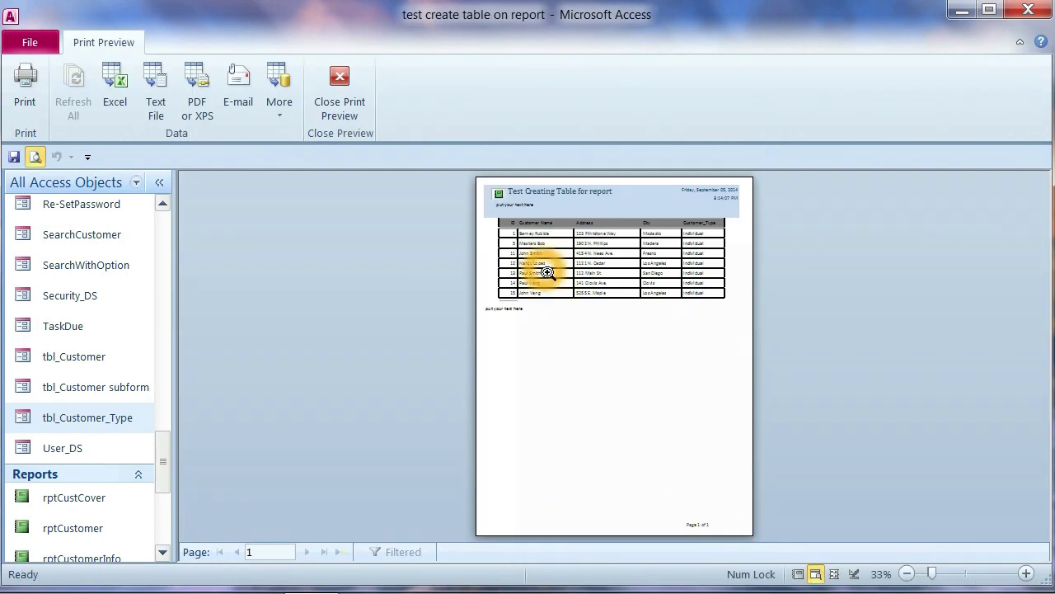
pyautogui.click(606, 257)
pyautogui.scroll(5, 627, 288)
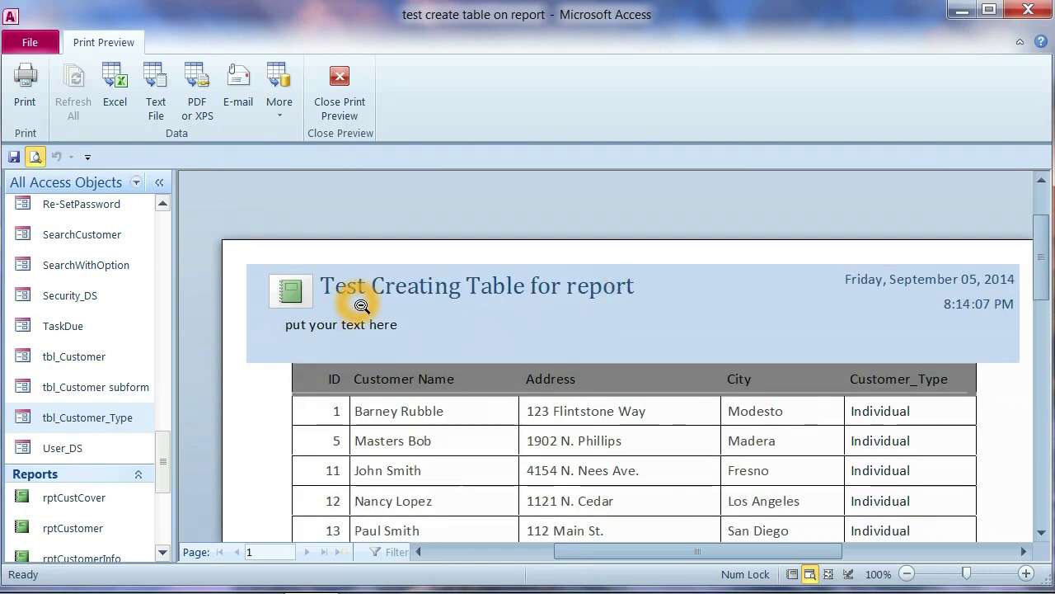
pyautogui.scroll(-5, 526, 309)
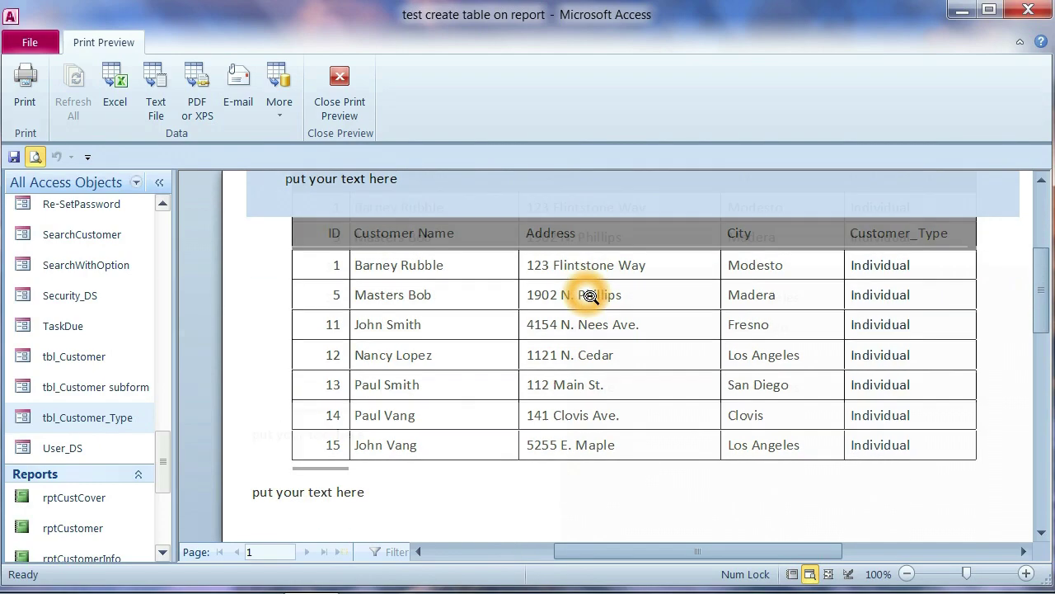
pyautogui.scroll(3, 431, 346)
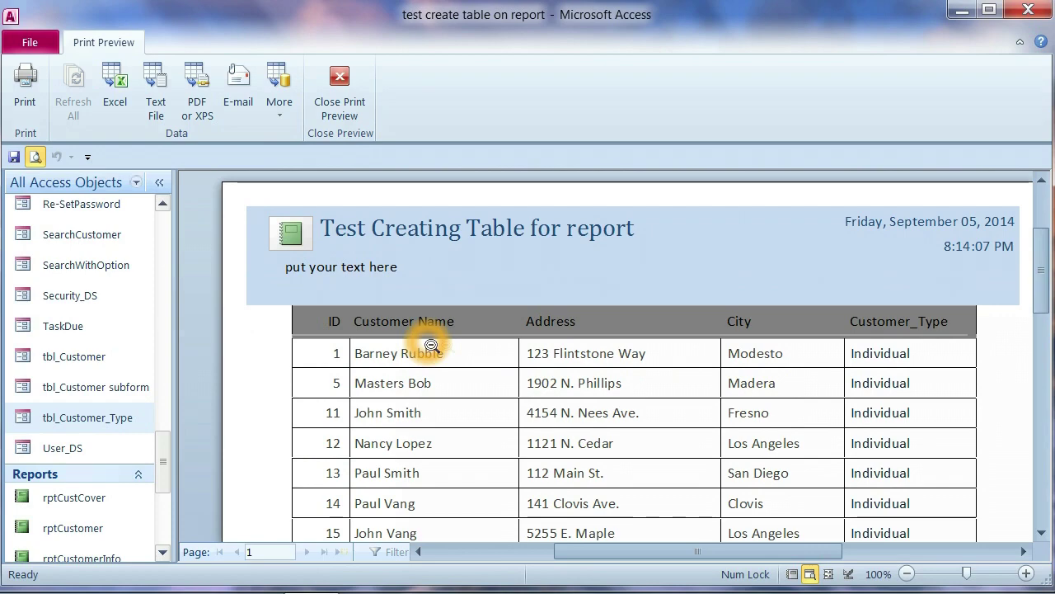
pyautogui.scroll(-2, 431, 338)
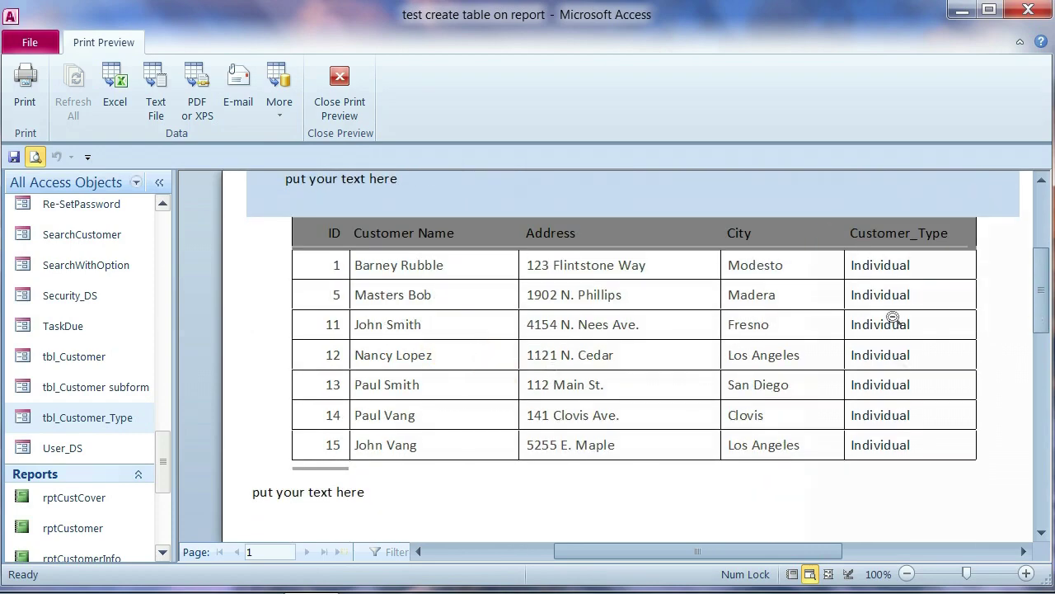
pyautogui.scroll(3, 912, 401)
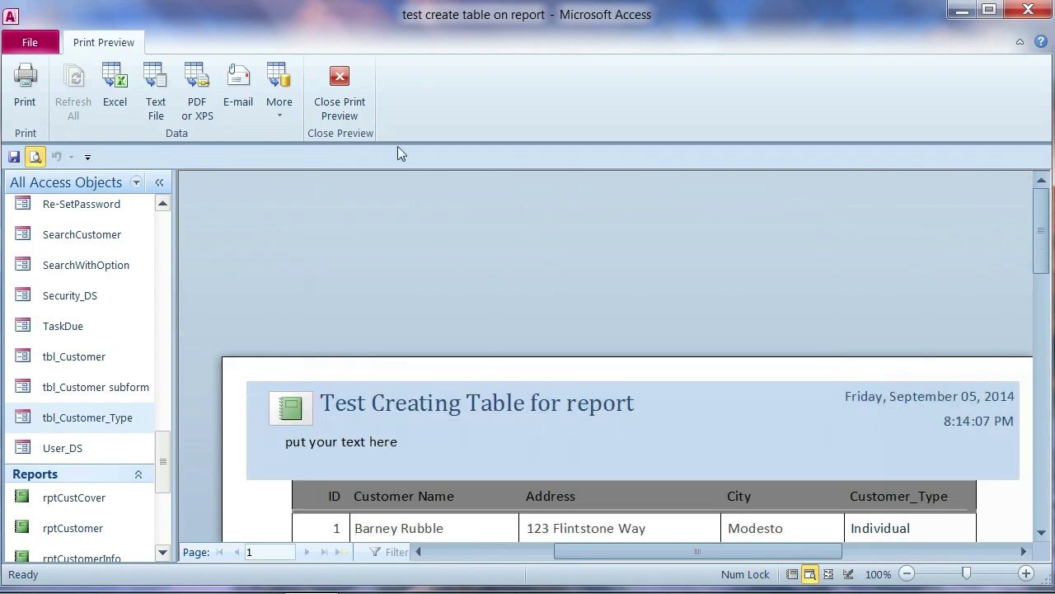
pyautogui.click(340, 92)
pyautogui.click(742, 225)
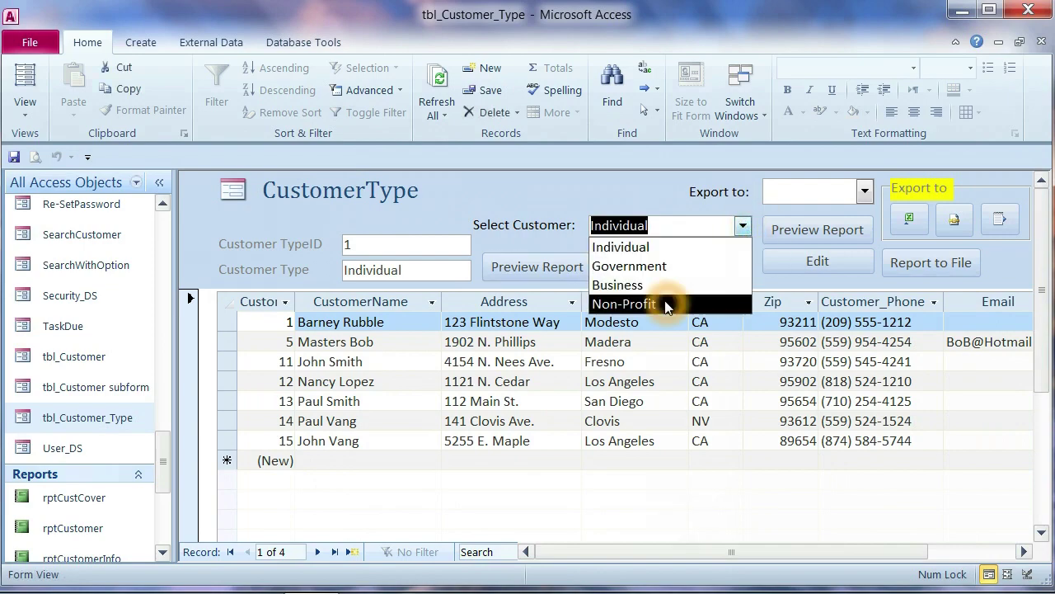
# - Choose Non-Profit and preview the report at 100%, listing its three Fresno customers
pyautogui.click(665, 302)
pyautogui.click(577, 269)
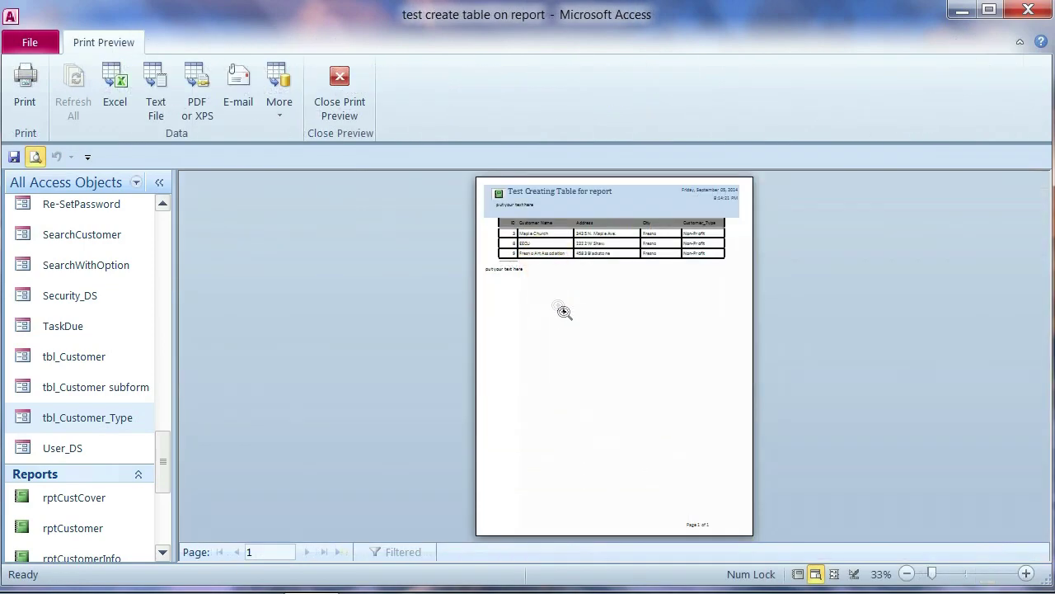
pyautogui.click(560, 307)
pyautogui.scroll(3, 608, 303)
pyautogui.scroll(-2, 608, 303)
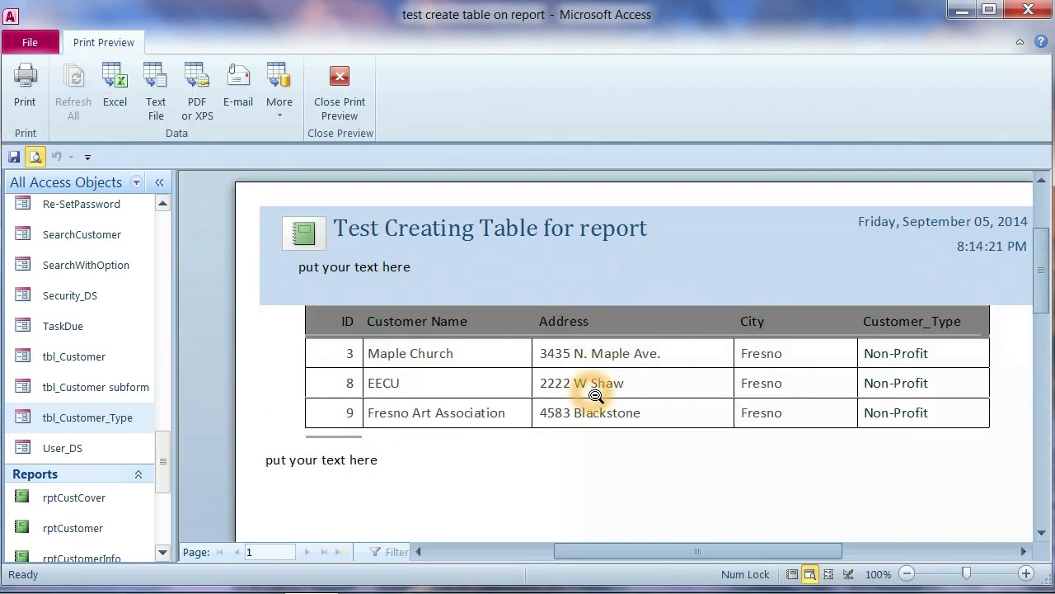